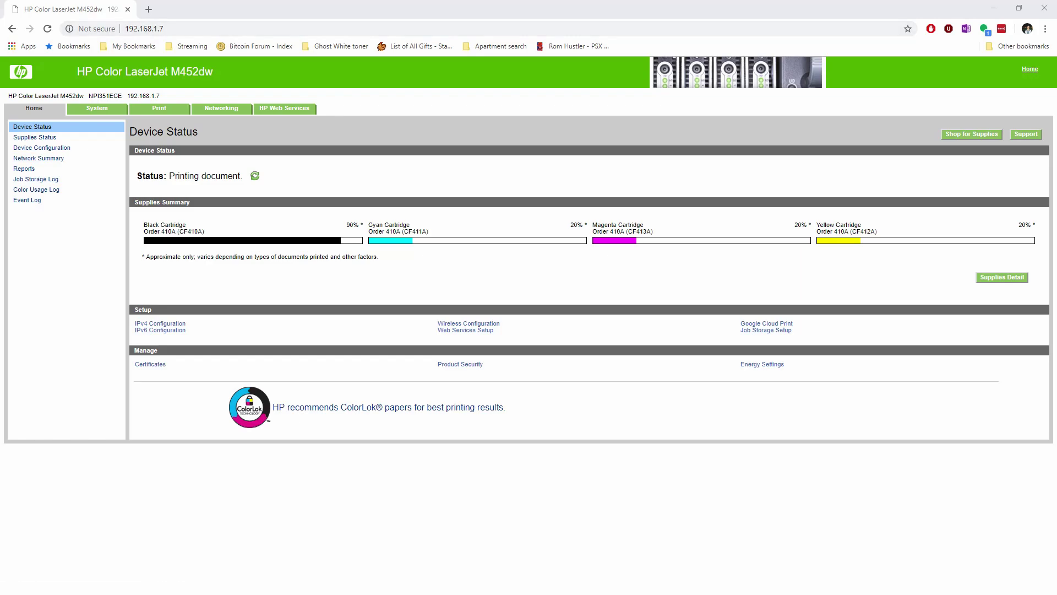
- Open the print density settings in the printer's system configuration
{"action": "left_click", "coordinate": [96, 108]}
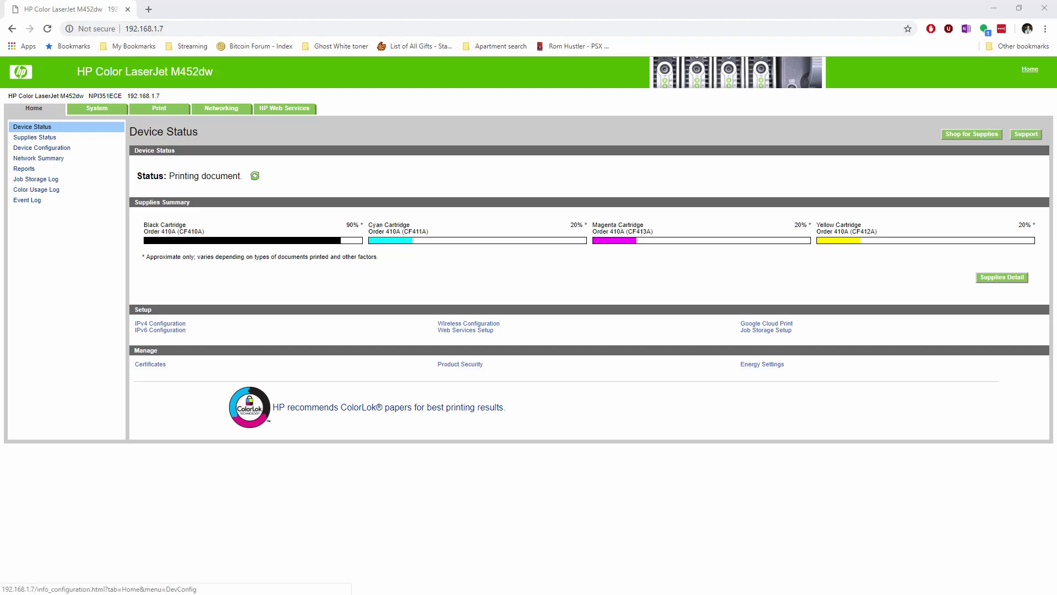
{"action": "left_click", "coordinate": [96, 108]}
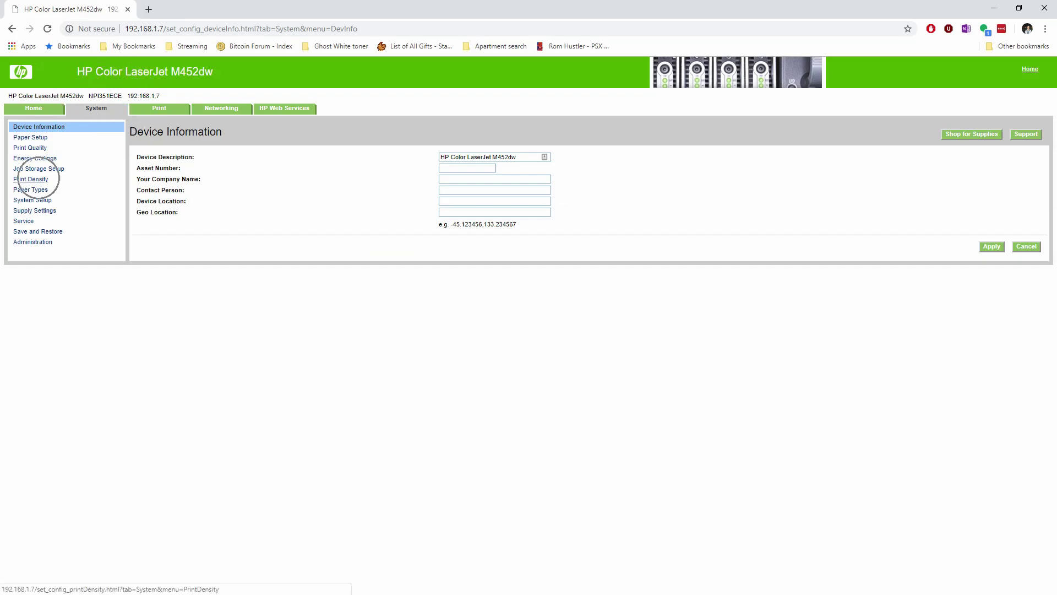
{"action": "left_click", "coordinate": [30, 179]}
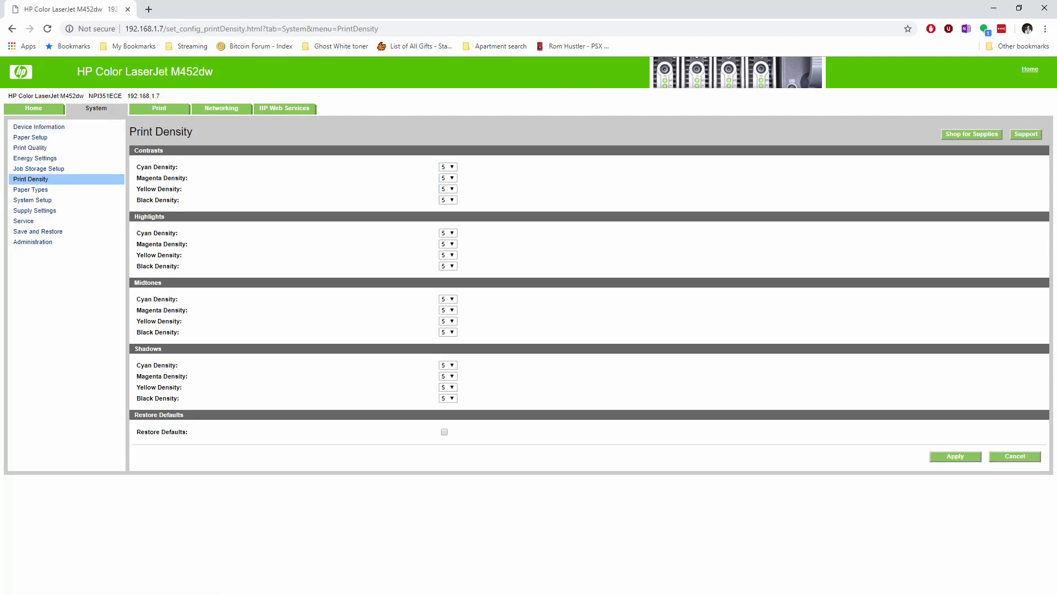
- Choose 5 for the Contrasts cyan density and apply the print density settings
{"action": "left_click", "coordinate": [449, 167]}
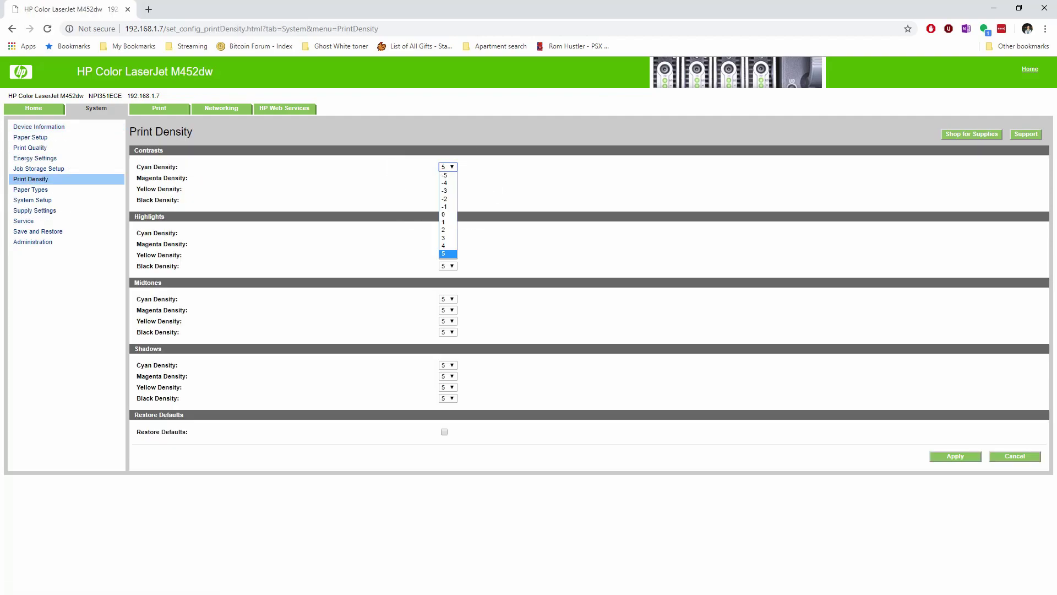
{"action": "left_click", "coordinate": [448, 254]}
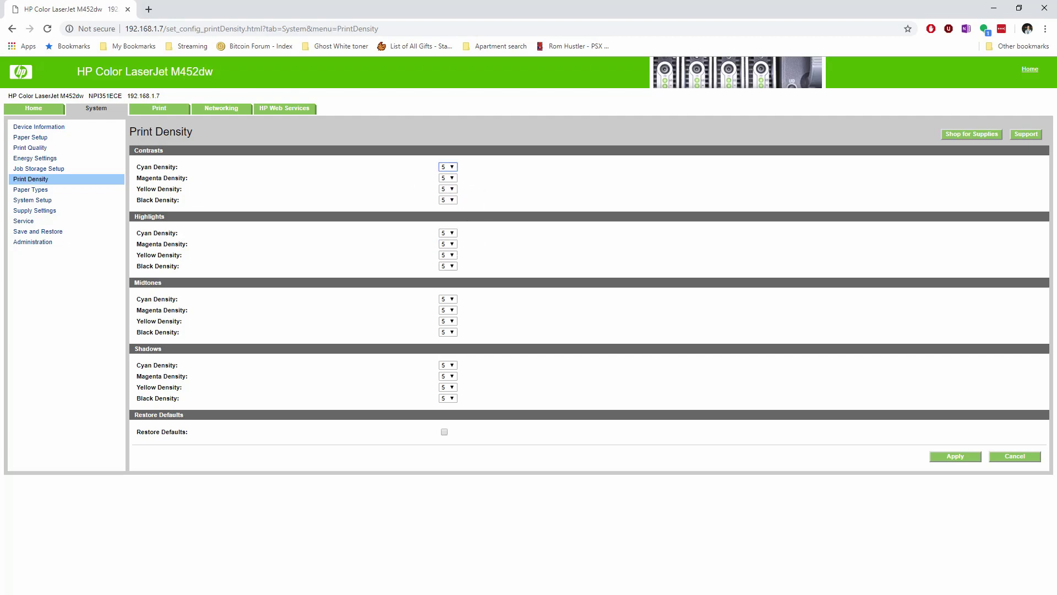
{"action": "left_click", "coordinate": [448, 215]}
{"action": "left_click", "coordinate": [956, 456]}
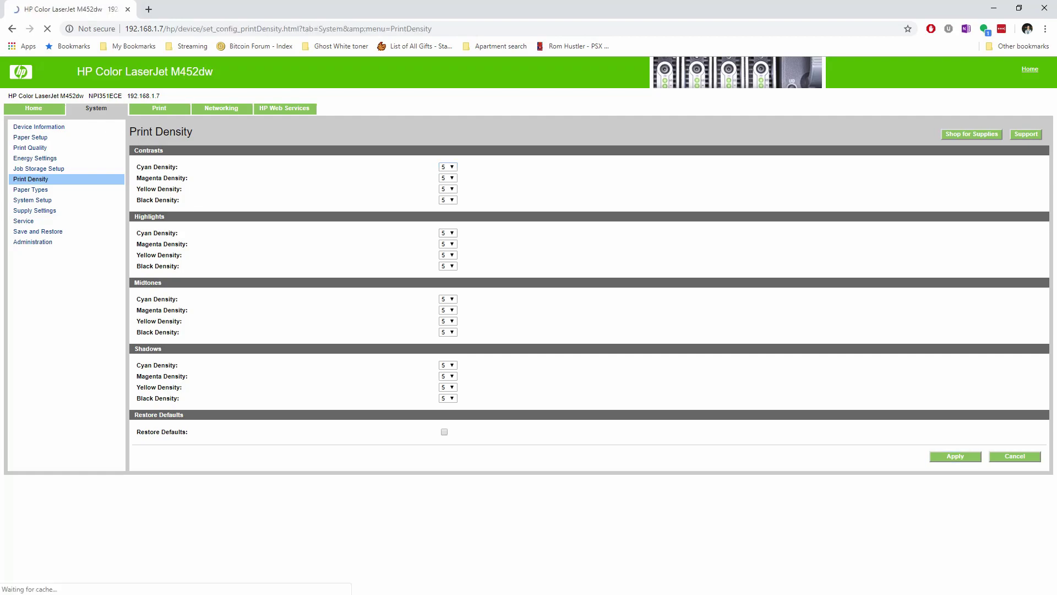
{"action": "key", "text": "ctrl"}
{"action": "key", "text": "ctrl"}
{"action": "key", "text": "ctrl"}
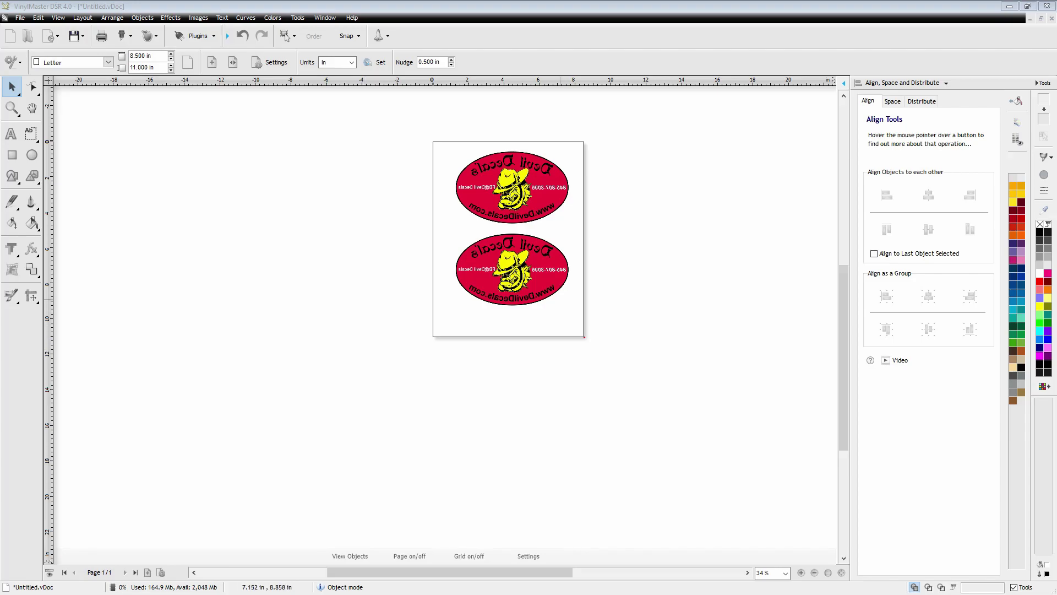
- Collapse the alignment panel, then start a cut contour on the upper decal that includes its auto-traced image contours
{"action": "scroll", "coordinate": [511, 234], "scroll_direction": "up", "scroll_amount": 2}
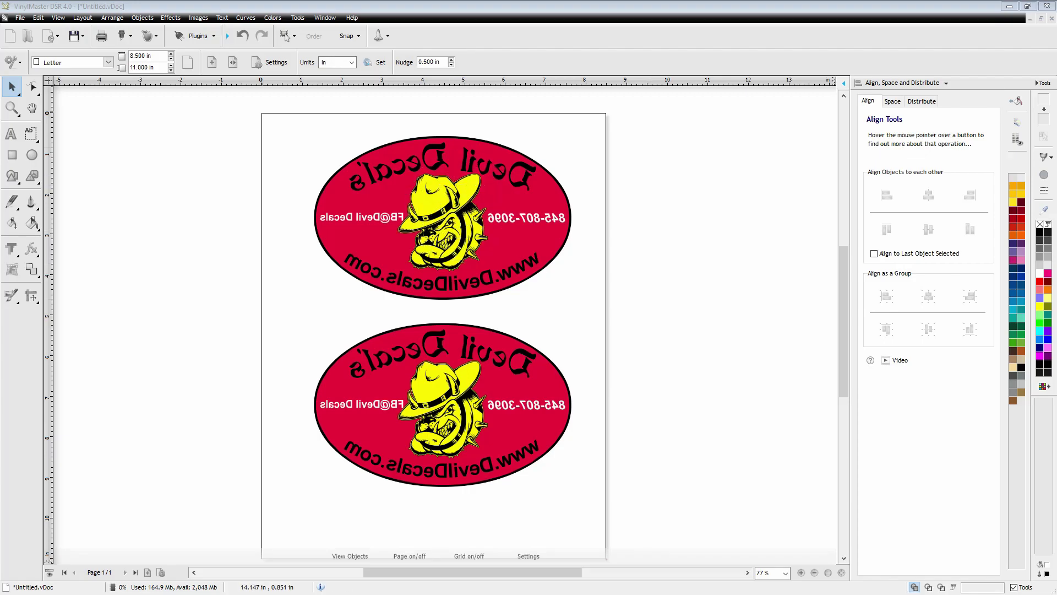
{"action": "left_click", "coordinate": [1043, 82]}
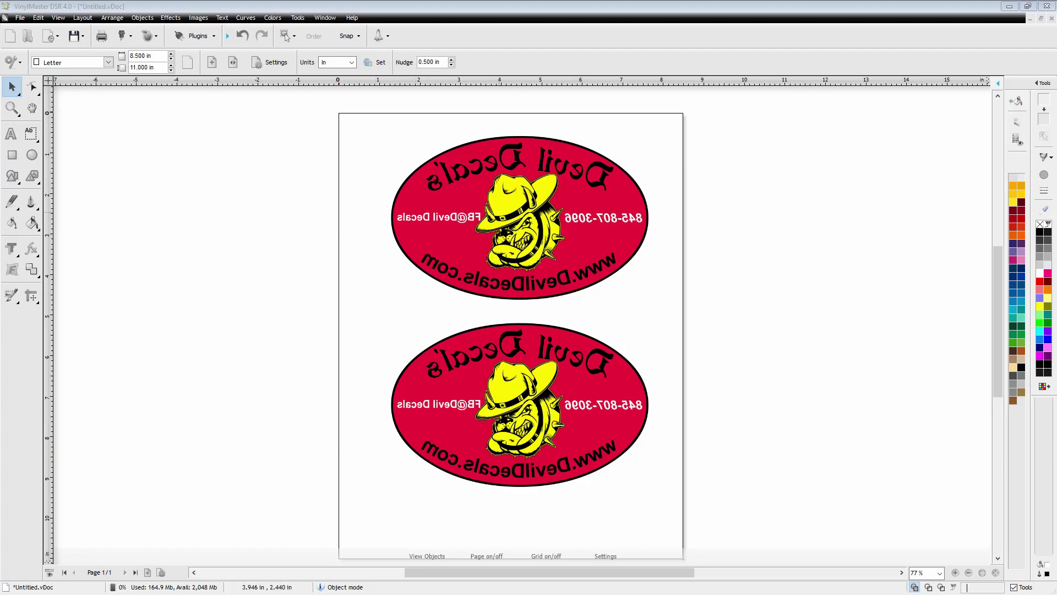
{"action": "left_click", "coordinate": [498, 212]}
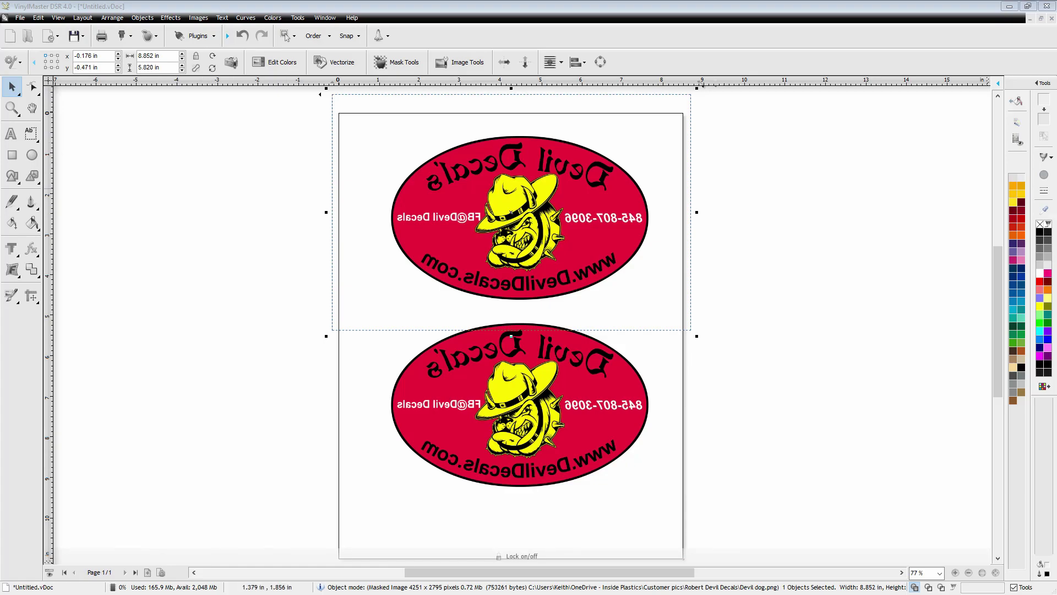
{"action": "left_click", "coordinate": [149, 39]}
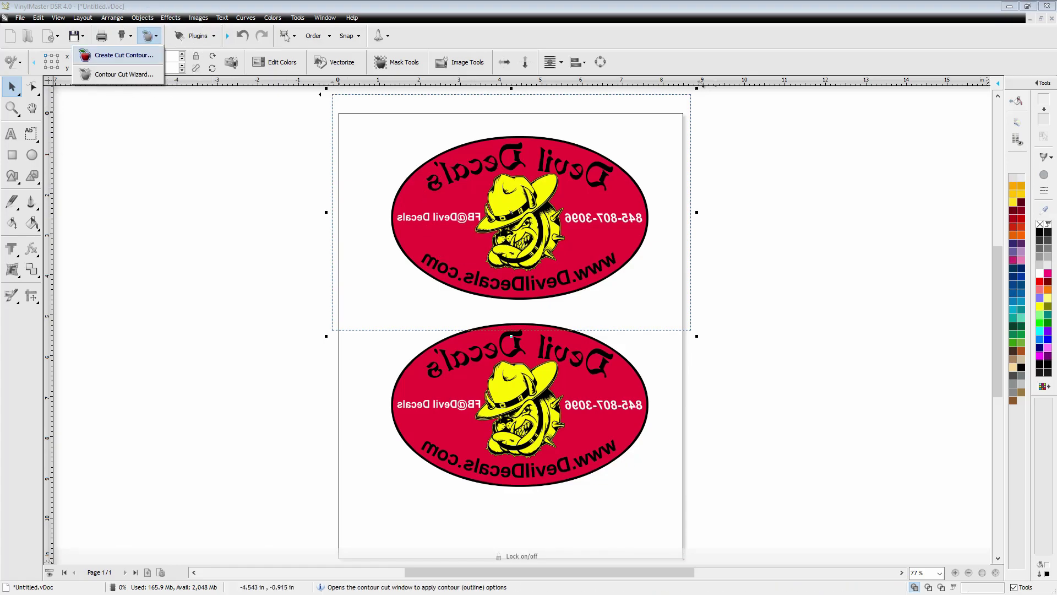
{"action": "left_click", "coordinate": [104, 51]}
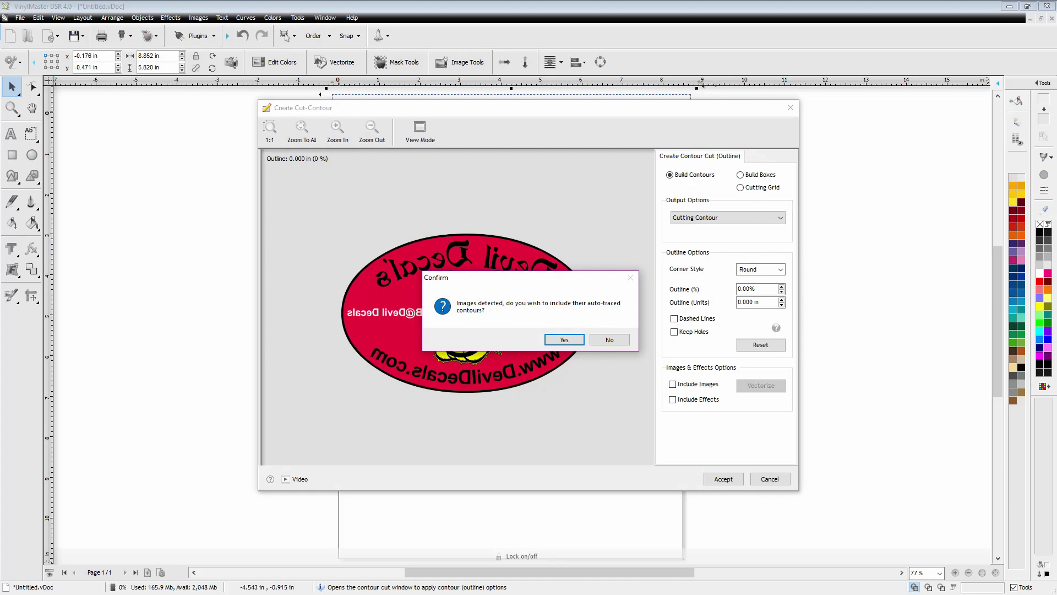
{"action": "key", "text": "Return"}
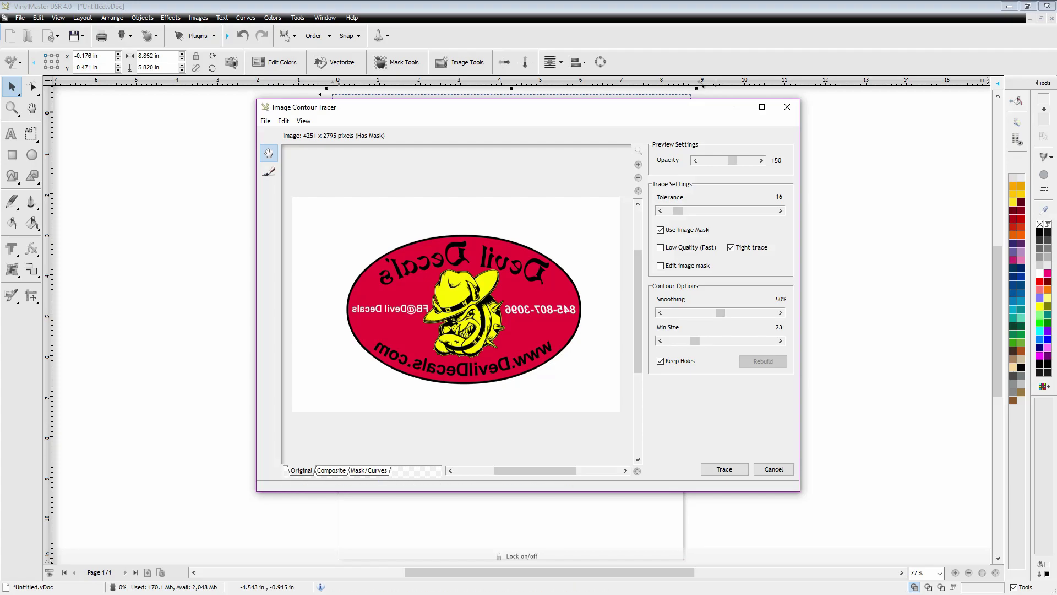
- Trace the upper decal's image contour with opacity 0, smoothing 0% and min size 0, and apply the trace
{"action": "left_click", "coordinate": [724, 469]}
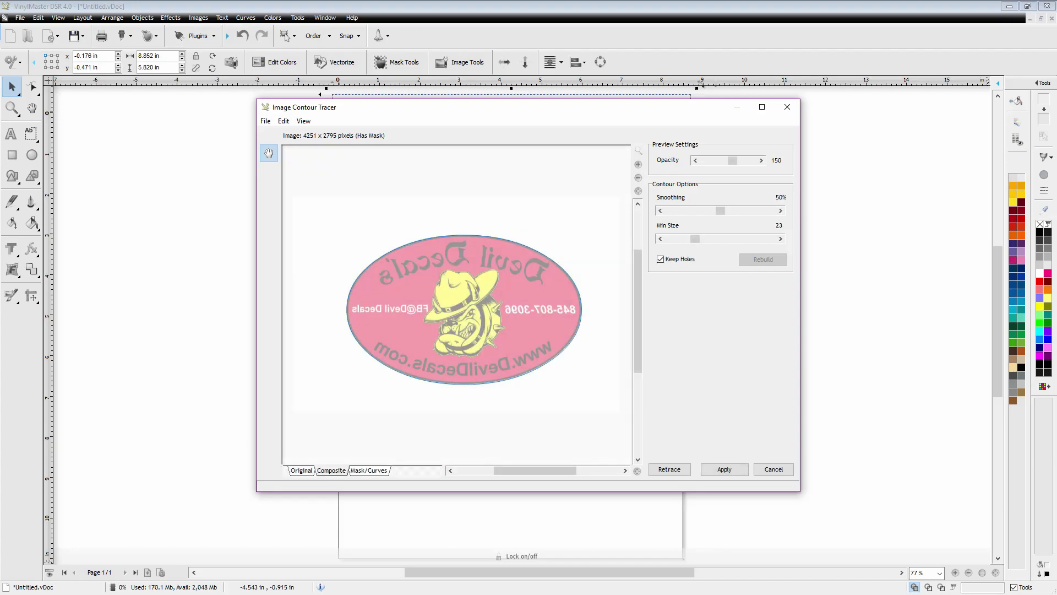
{"action": "scroll", "coordinate": [457, 304], "scroll_direction": "up", "scroll_amount": 4}
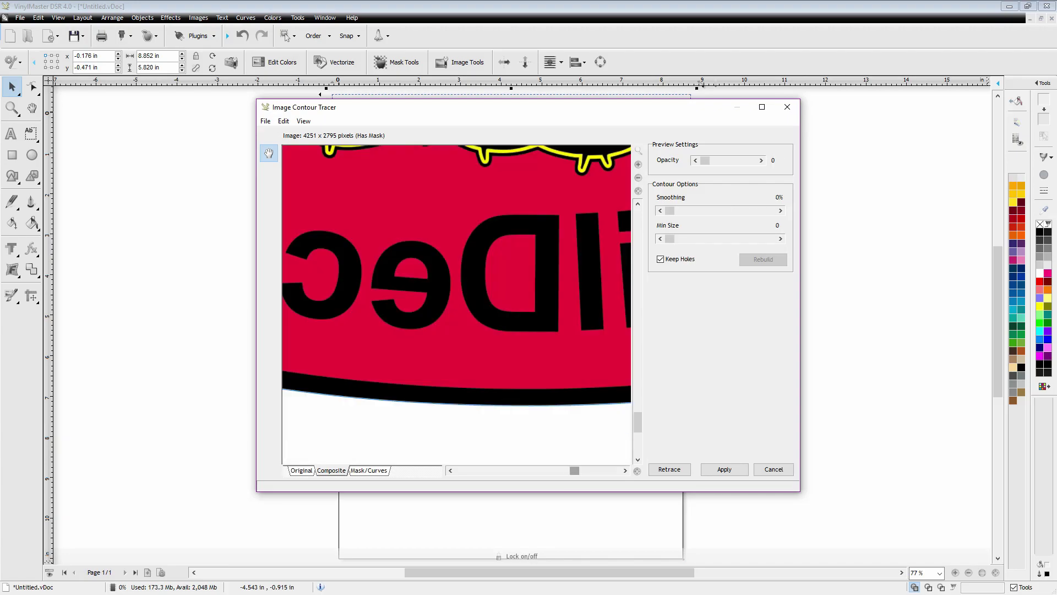
{"action": "scroll", "coordinate": [457, 305], "scroll_direction": "up", "scroll_amount": 2}
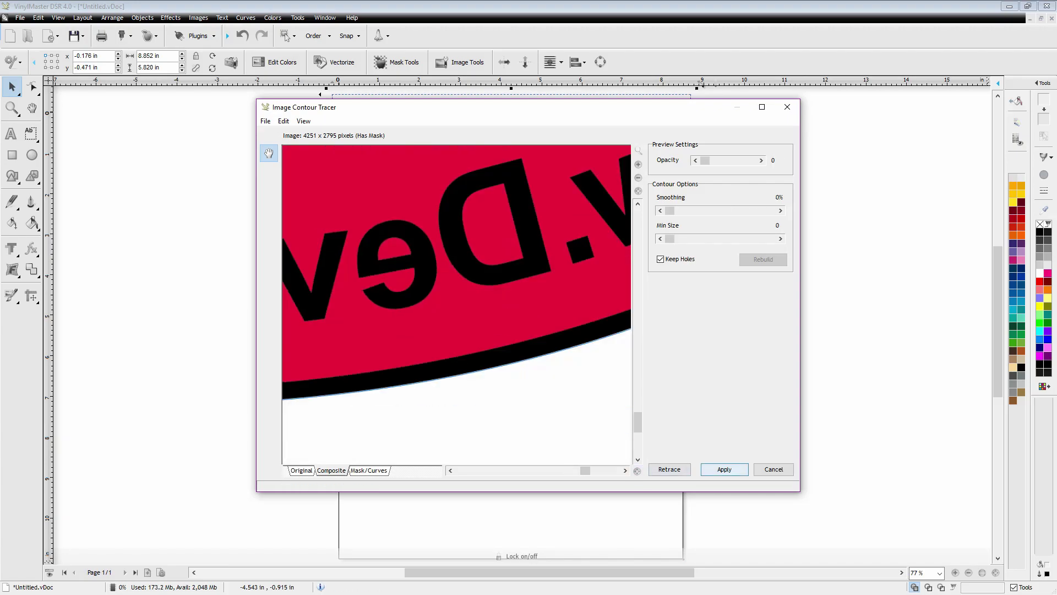
{"action": "left_click", "coordinate": [724, 469]}
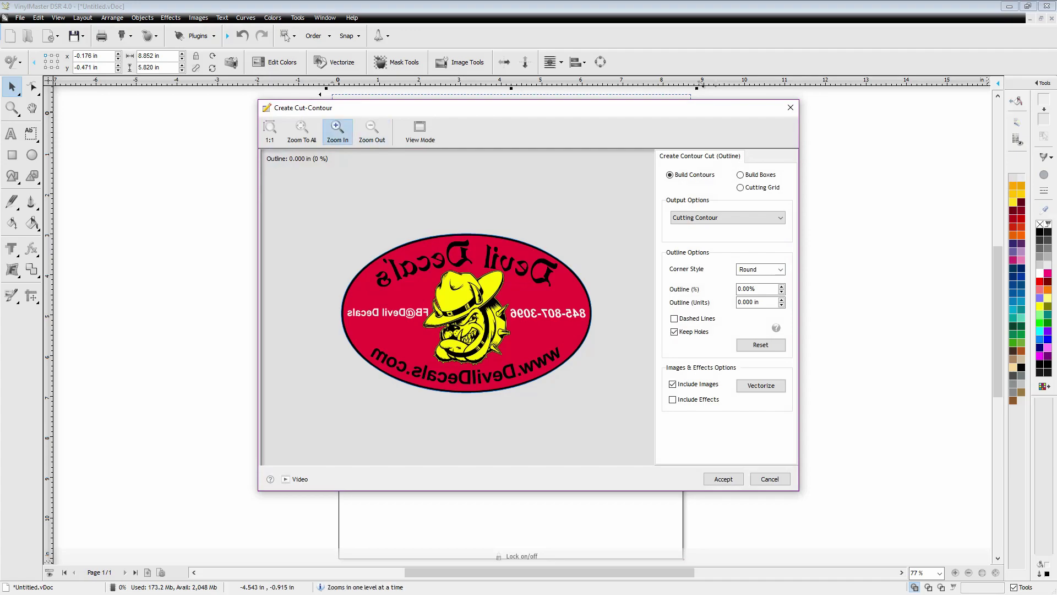
- Compare the split-screen and single-screen previews of the upper decal's cutting contour
{"action": "left_click", "coordinate": [337, 131]}
{"action": "left_click", "coordinate": [302, 131]}
{"action": "left_click", "coordinate": [420, 131]}
{"action": "left_click", "coordinate": [421, 131]}
{"action": "left_click", "coordinate": [420, 131]}
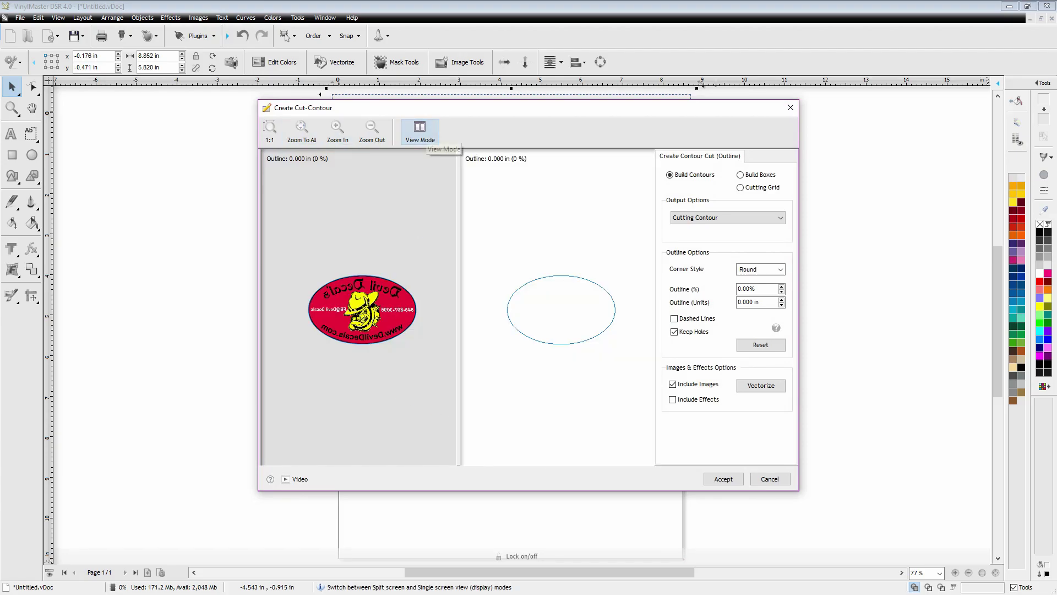
{"action": "left_click", "coordinate": [420, 131]}
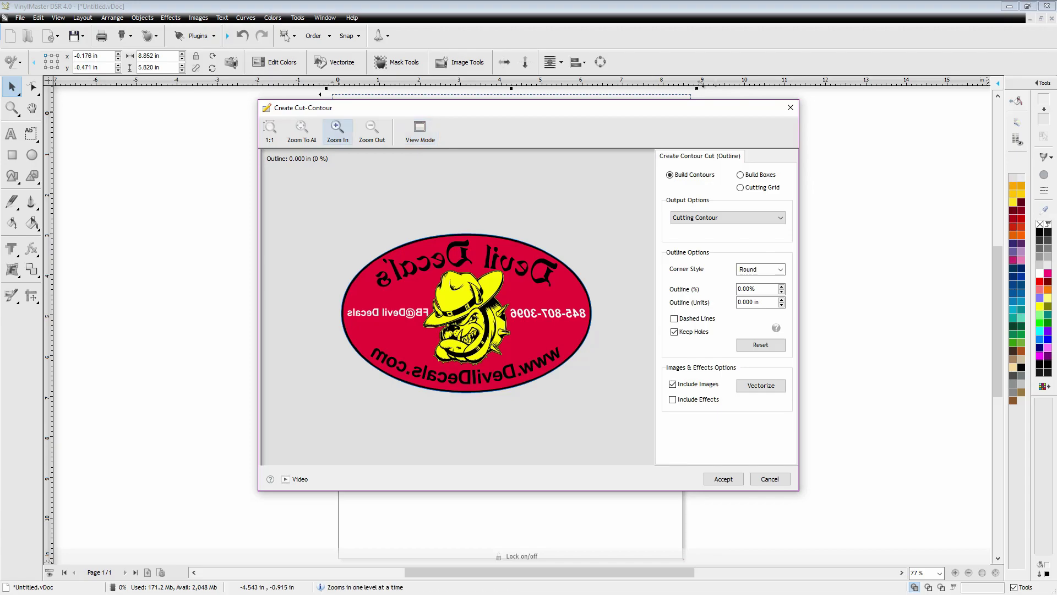
- Set the upper decal's contour outline to -0.50%
{"action": "left_click", "coordinate": [337, 131]}
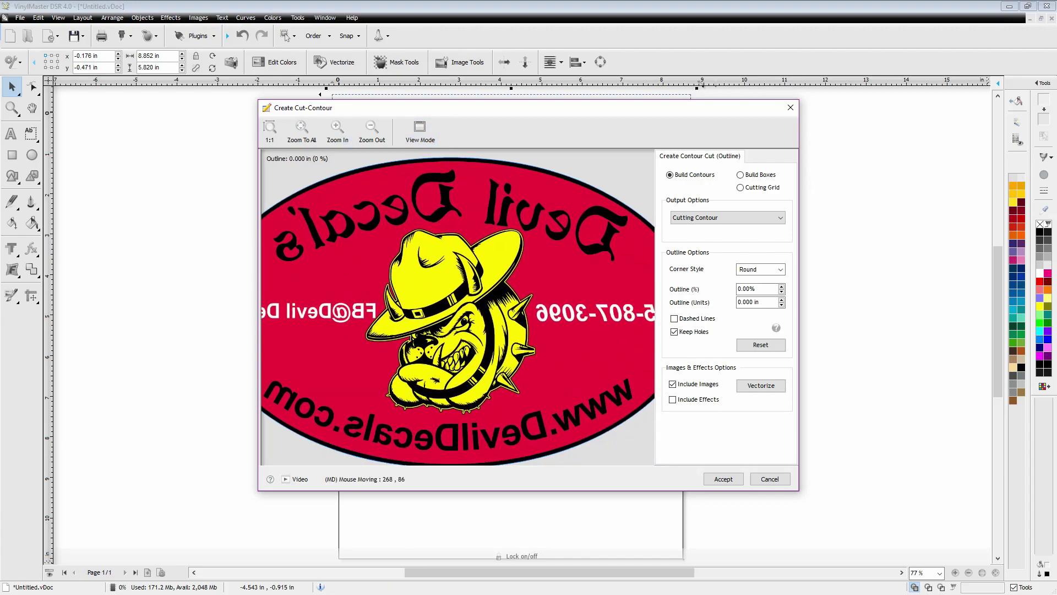
{"action": "left_click", "coordinate": [337, 131]}
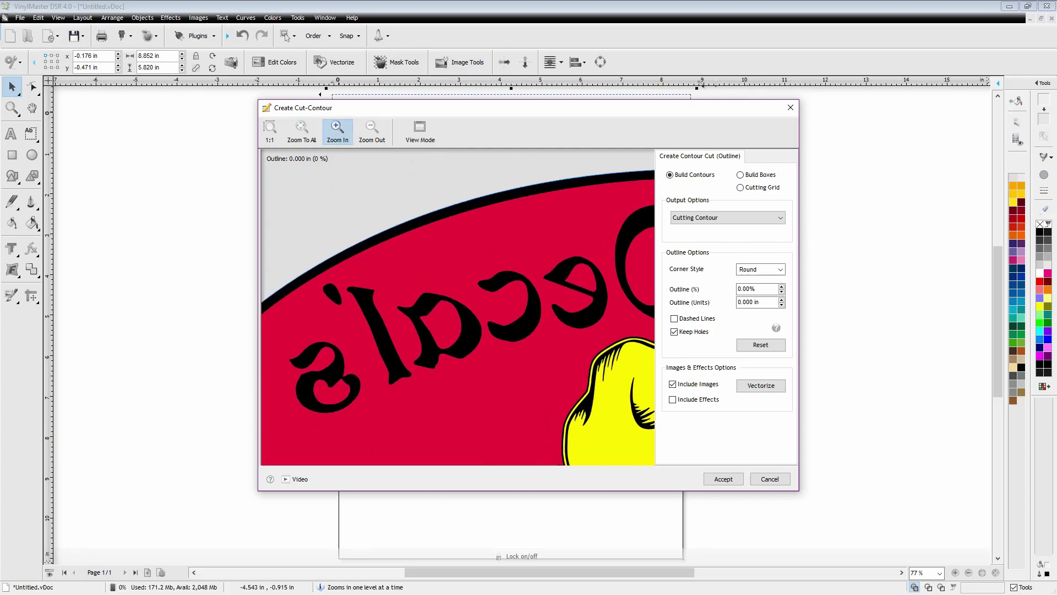
{"action": "left_click", "coordinate": [337, 131]}
{"action": "left_click", "coordinate": [337, 131]}
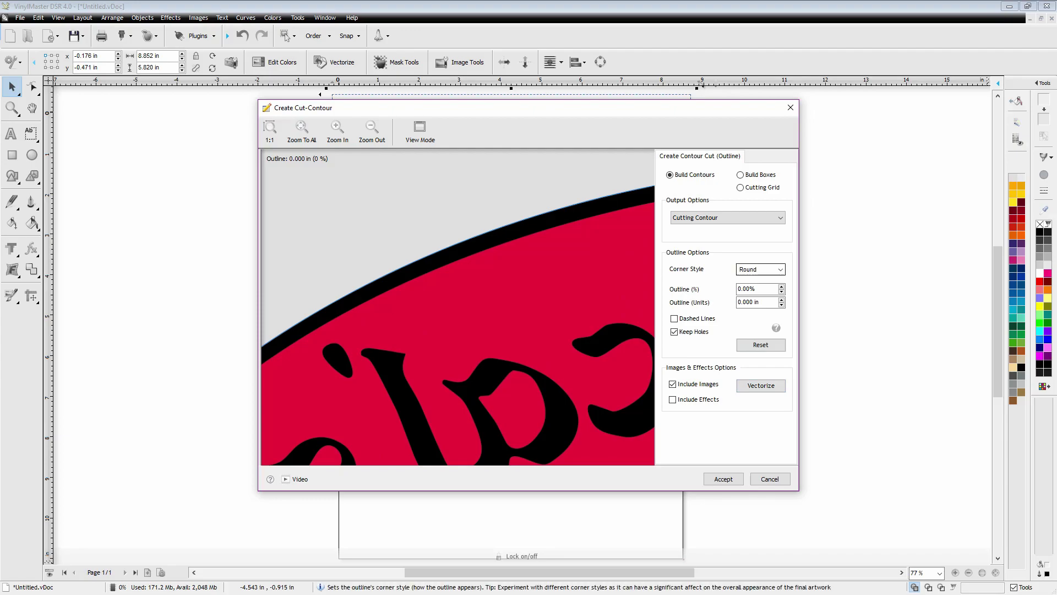
{"action": "left_click", "coordinate": [781, 292]}
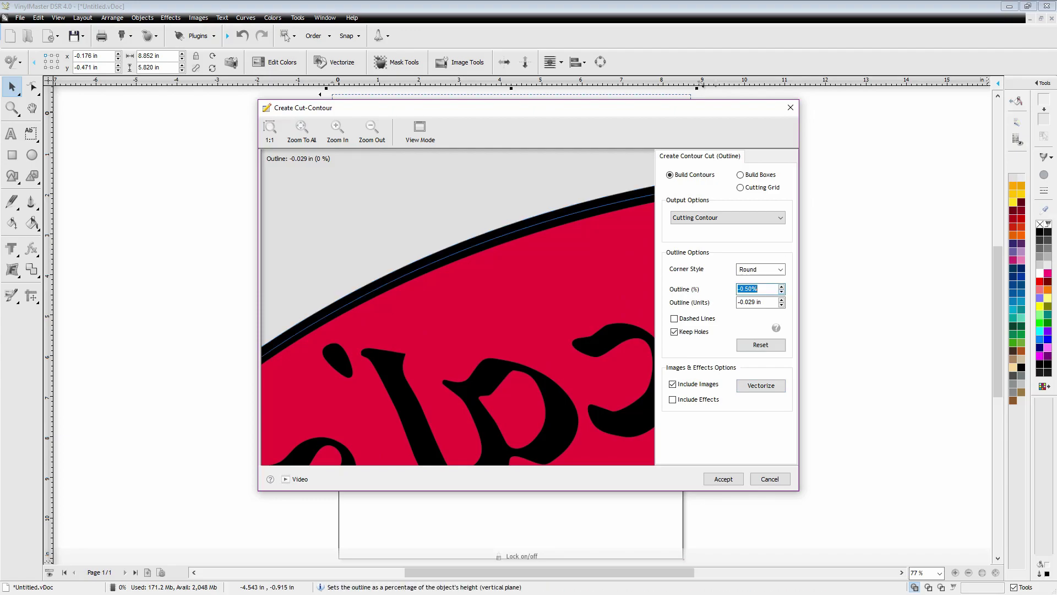
- Inspect the position of the cut line within the black border all around the upper decal
{"action": "left_click_drag", "start_coordinate": [457, 374], "coordinate": [469, 239]}
{"action": "left_click_drag", "start_coordinate": [381, 335], "coordinate": [563, 222]}
{"action": "left_click_drag", "start_coordinate": [490, 372], "coordinate": [563, 221]}
{"action": "left_click_drag", "start_coordinate": [563, 309], "coordinate": [505, 154]}
{"action": "left_click_drag", "start_coordinate": [495, 353], "coordinate": [382, 248]}
{"action": "left_click_drag", "start_coordinate": [578, 374], "coordinate": [405, 264]}
{"action": "left_click_drag", "start_coordinate": [578, 353], "coordinate": [409, 311]}
{"action": "left_click_drag", "start_coordinate": [586, 330], "coordinate": [375, 349]}
{"action": "left_click_drag", "start_coordinate": [586, 298], "coordinate": [420, 336]}
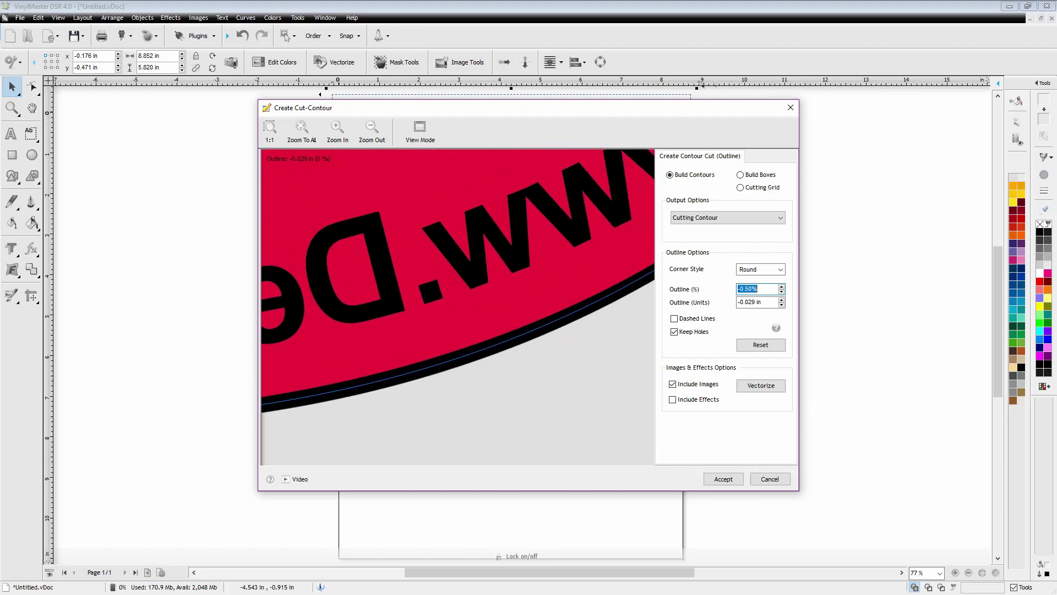
{"action": "left_click_drag", "start_coordinate": [551, 286], "coordinate": [446, 336]}
{"action": "left_click_drag", "start_coordinate": [502, 275], "coordinate": [415, 337]}
{"action": "left_click_drag", "start_coordinate": [515, 236], "coordinate": [416, 338]}
{"action": "left_click_drag", "start_coordinate": [546, 198], "coordinate": [463, 446]}
- Set the contour outline to -0.75%, check the cut line along the border and accept the upper decal's cutting contour
{"action": "type", "text": "-0."}
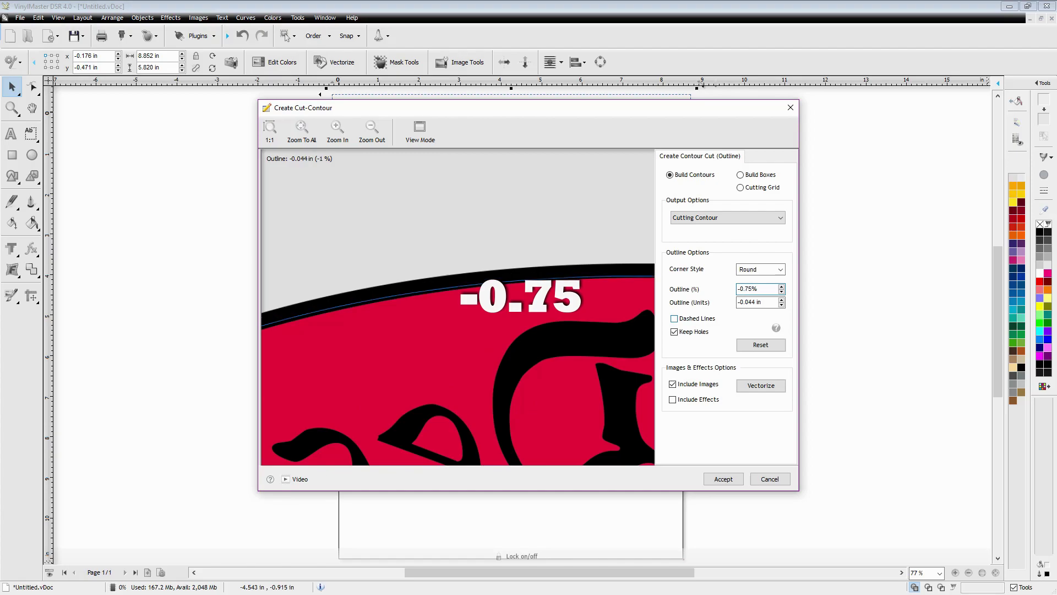
{"action": "left_click_drag", "start_coordinate": [444, 429], "coordinate": [435, 248]}
{"action": "left_click_drag", "start_coordinate": [396, 369], "coordinate": [418, 245]}
{"action": "left_click_drag", "start_coordinate": [483, 457], "coordinate": [409, 240]}
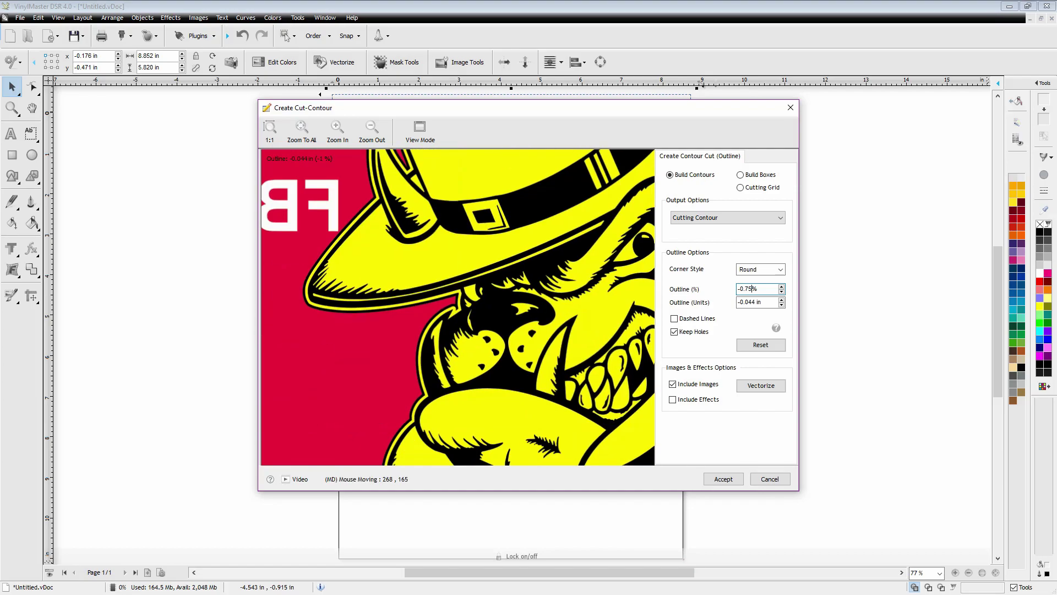
{"action": "left_click_drag", "start_coordinate": [441, 441], "coordinate": [413, 184]}
{"action": "left_click_drag", "start_coordinate": [402, 430], "coordinate": [496, 176]}
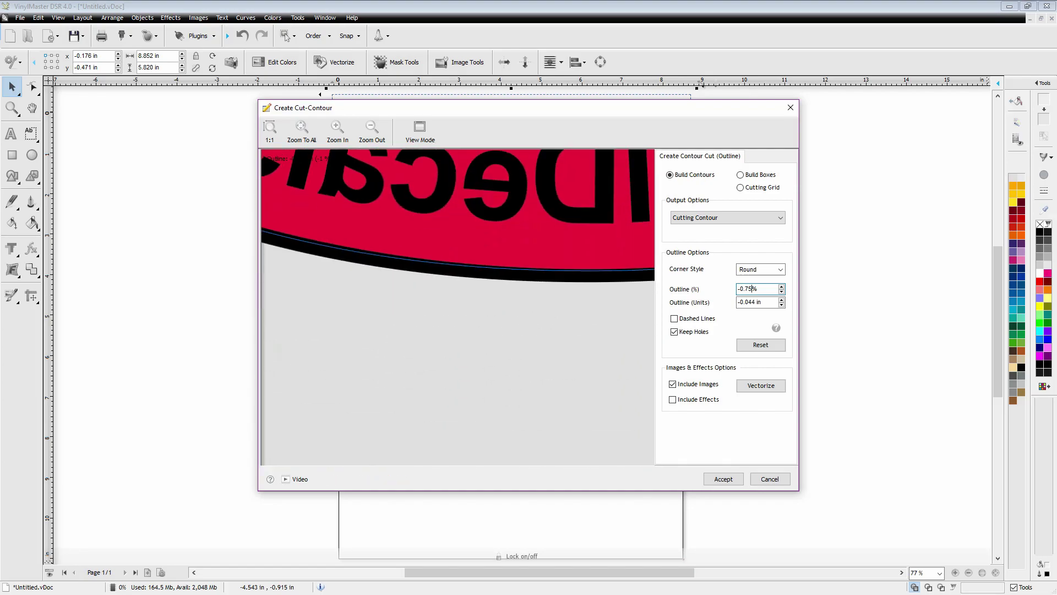
{"action": "key", "text": "ctrl"}
{"action": "key", "text": "ctrl"}
{"action": "left_click", "coordinate": [723, 479]}
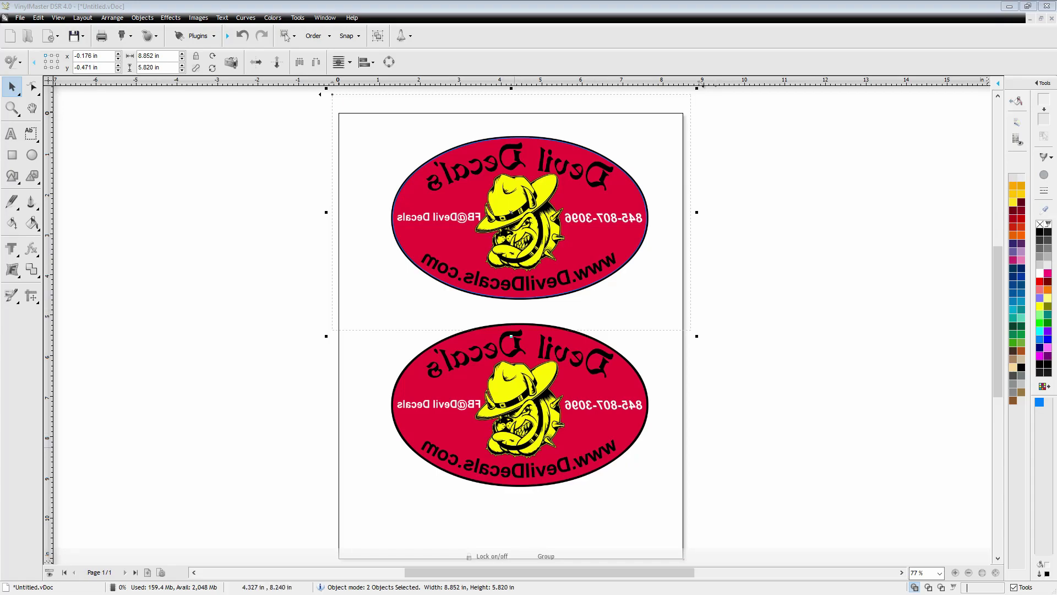
- Start a cut contour on the lower decal including its image contours, then trace the image and apply the result
{"action": "left_click", "coordinate": [511, 442]}
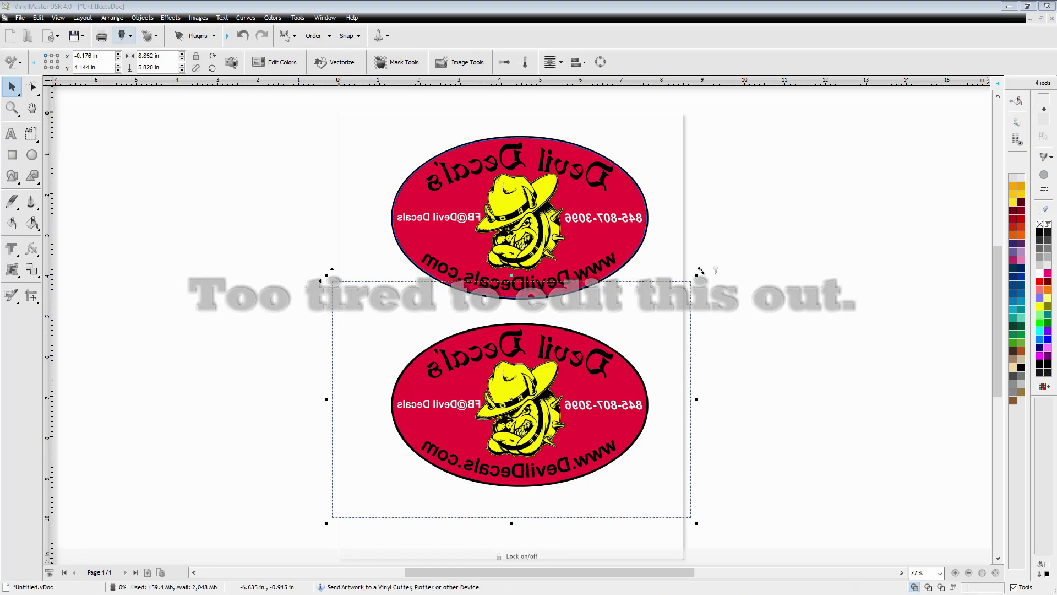
{"action": "left_click", "coordinate": [149, 36]}
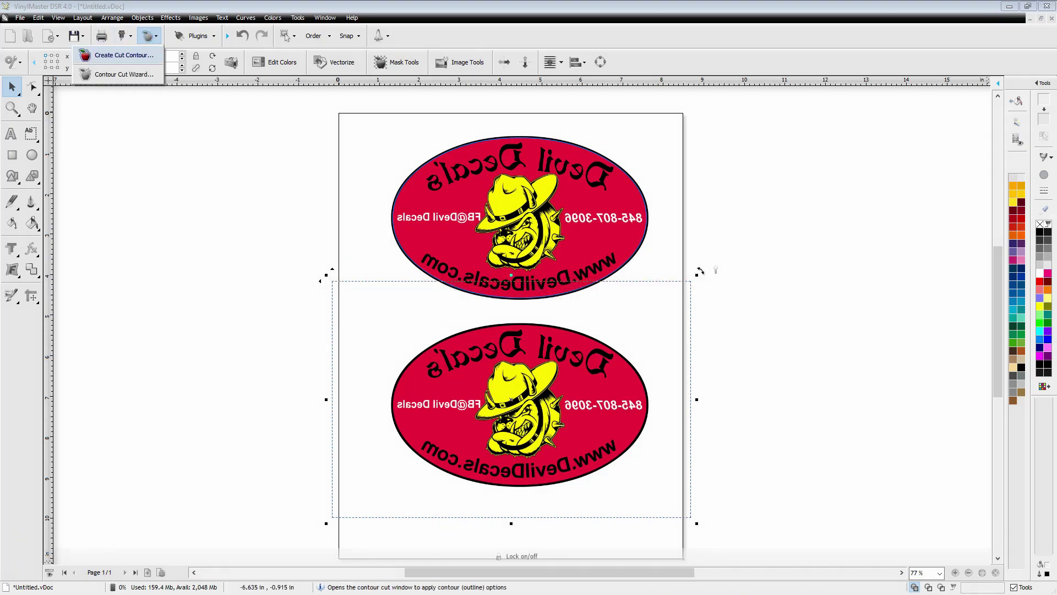
{"action": "left_click", "coordinate": [124, 55]}
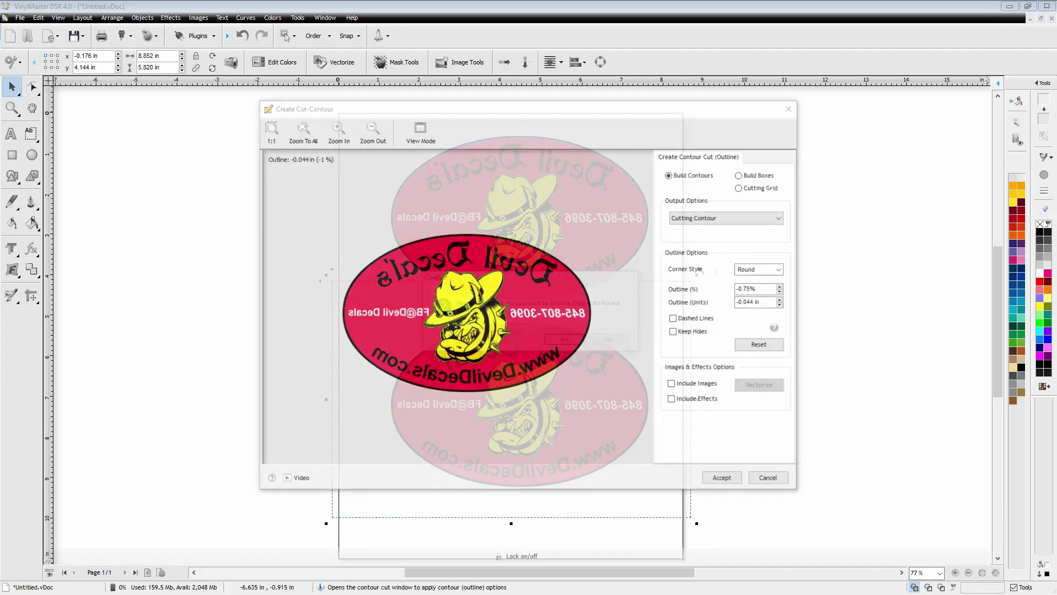
{"action": "key", "text": "Return"}
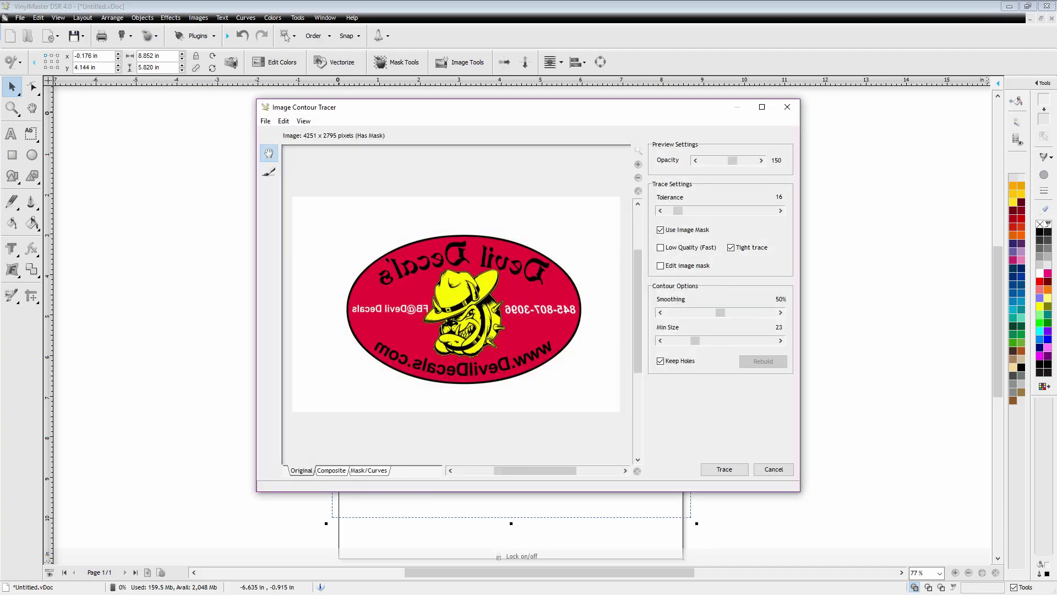
{"action": "key", "text": "Return"}
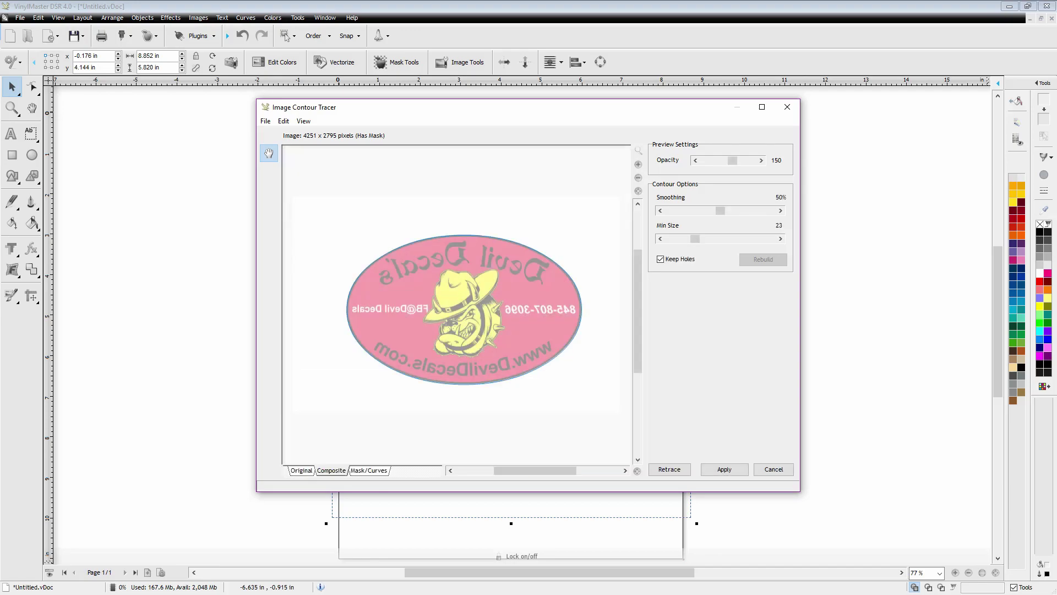
{"action": "key", "text": "Return"}
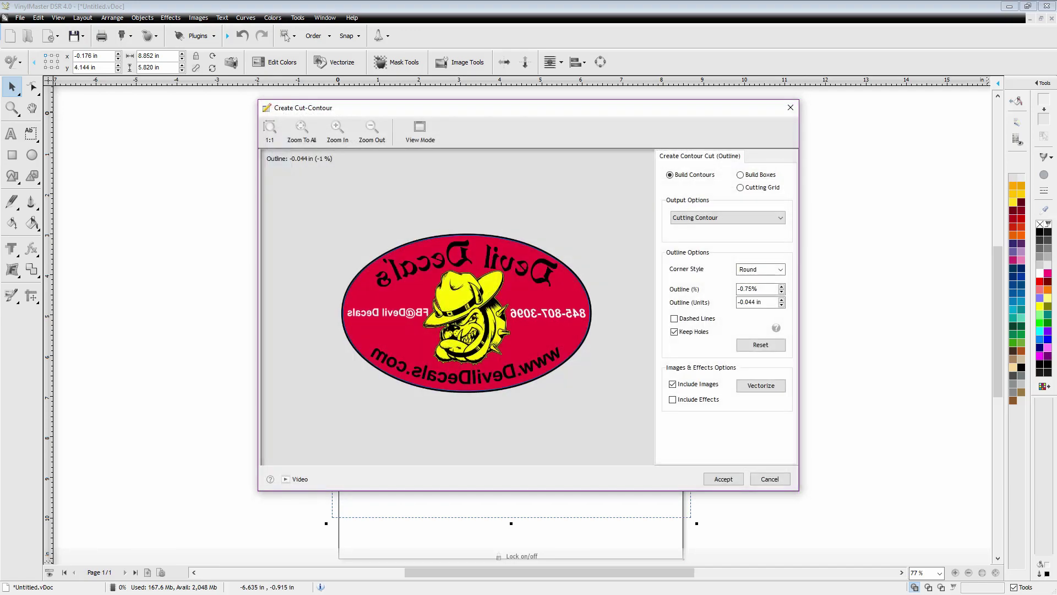
- Set the lower decal's contour outline to 0%
{"action": "double_click", "coordinate": [749, 288]}
{"action": "type", "text": "0"}
{"action": "key", "text": "Return"}
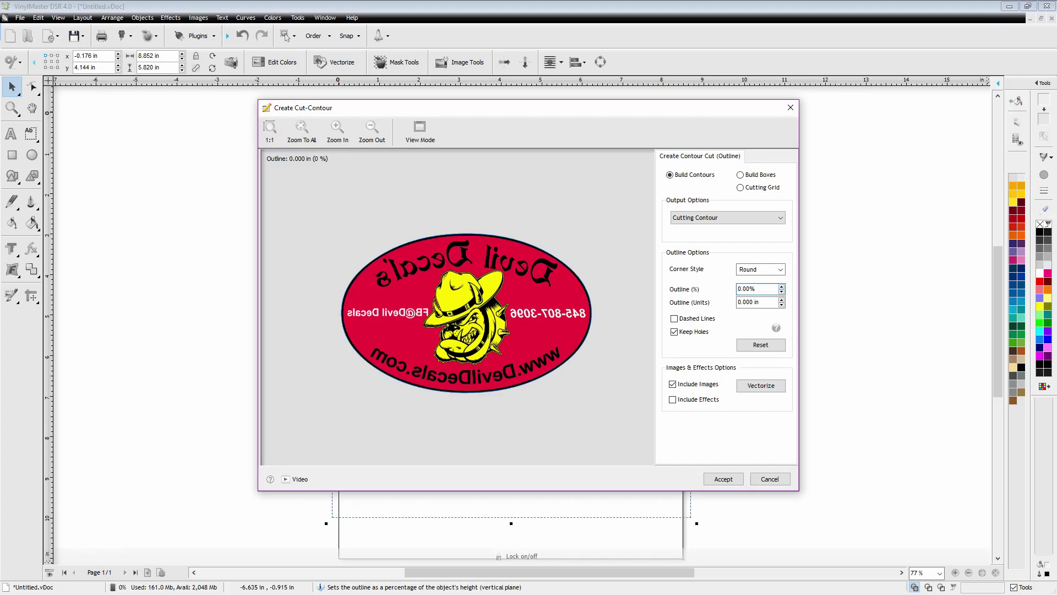
- Set the lower decal's contour outline to -0.50% and accept its cutting contour
{"action": "key", "text": "Down"}
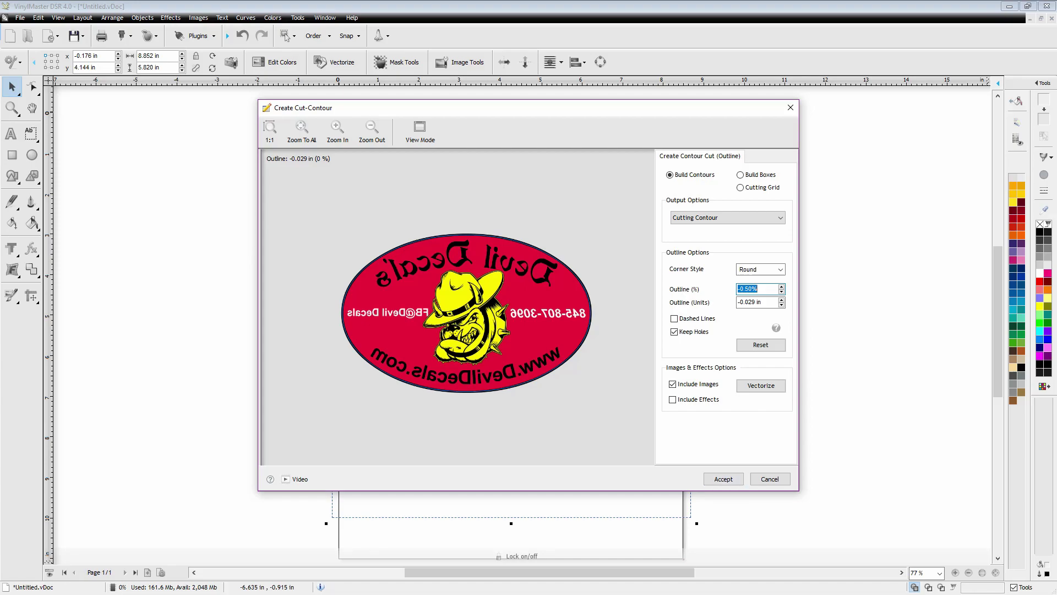
{"action": "key", "text": "Return"}
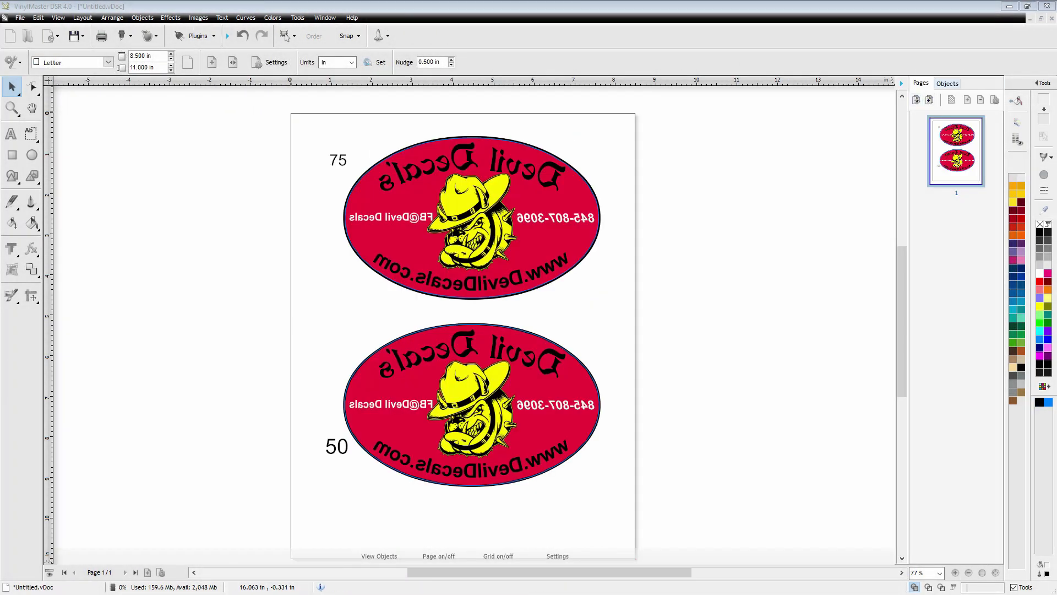
- Select the upper decal's cutting contour among the page's objects and copy it
{"action": "left_click", "coordinate": [947, 83]}
{"action": "left_click", "coordinate": [956, 282]}
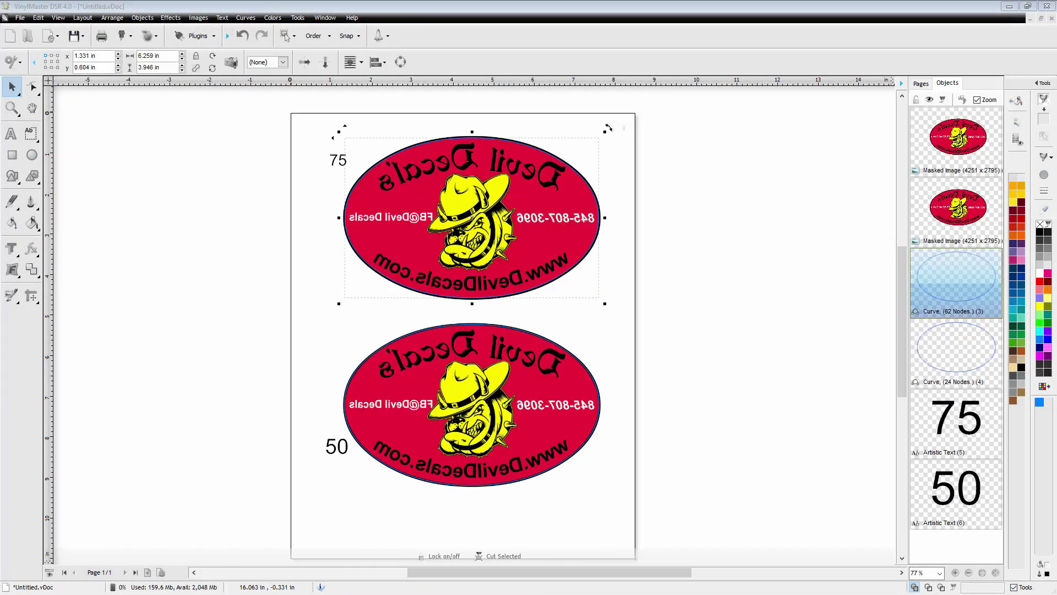
{"action": "left_click", "coordinate": [955, 352]}
{"action": "left_click", "coordinate": [955, 282]}
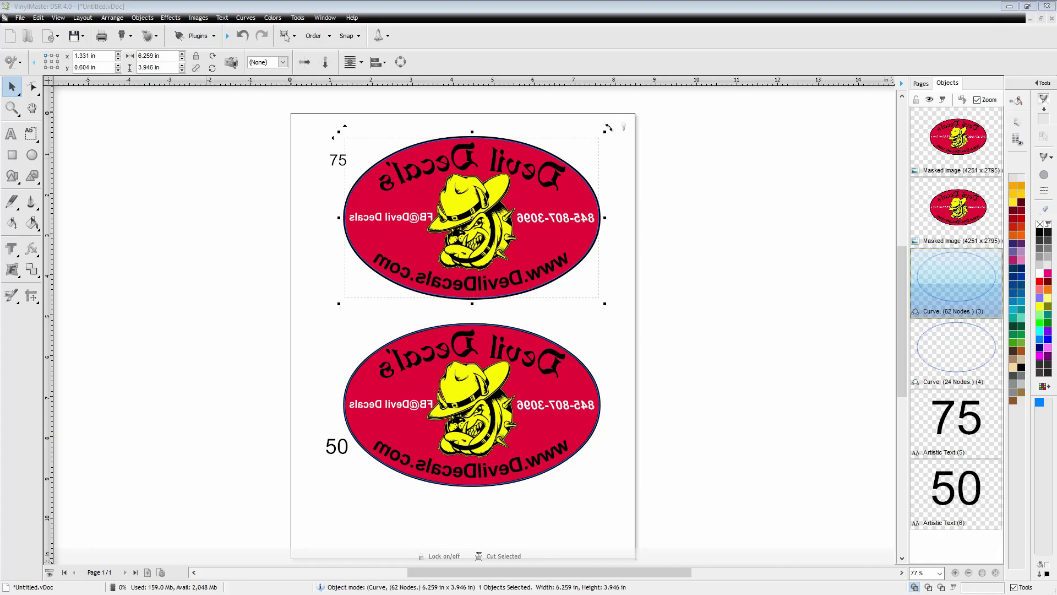
{"action": "left_click", "coordinate": [37, 18]}
{"action": "left_click", "coordinate": [56, 73]}
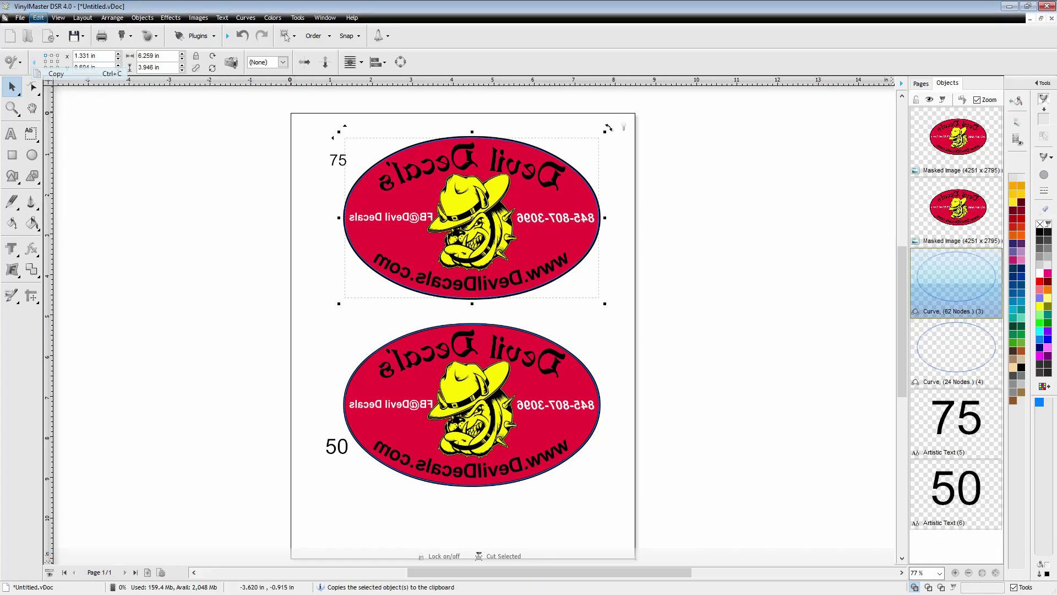
- Paste the upper decal's contour onto a newly inserted page and fill it with black
{"action": "left_click", "coordinate": [147, 573]}
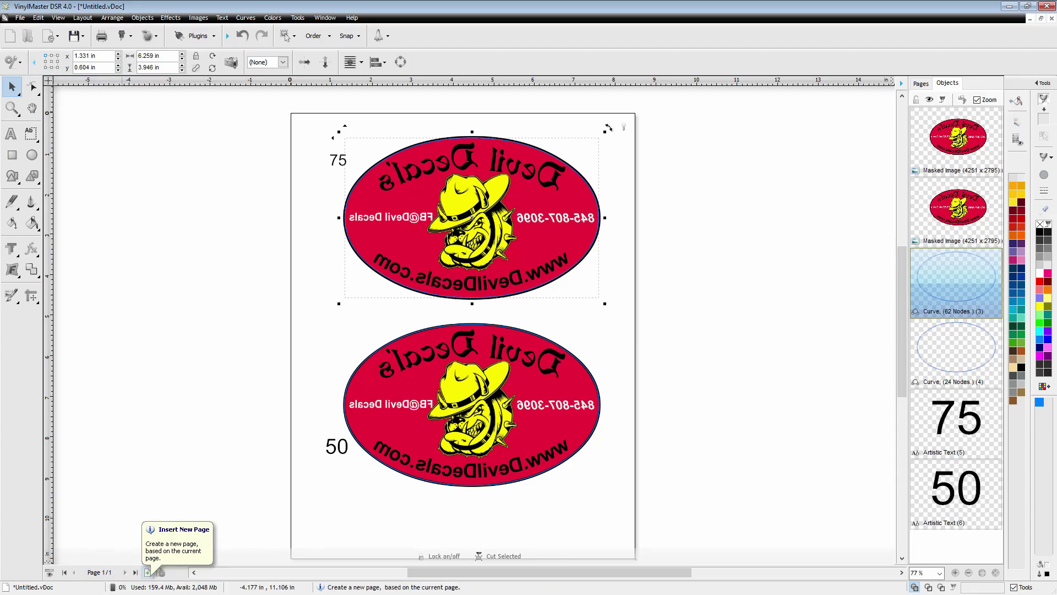
{"action": "left_click", "coordinate": [147, 572]}
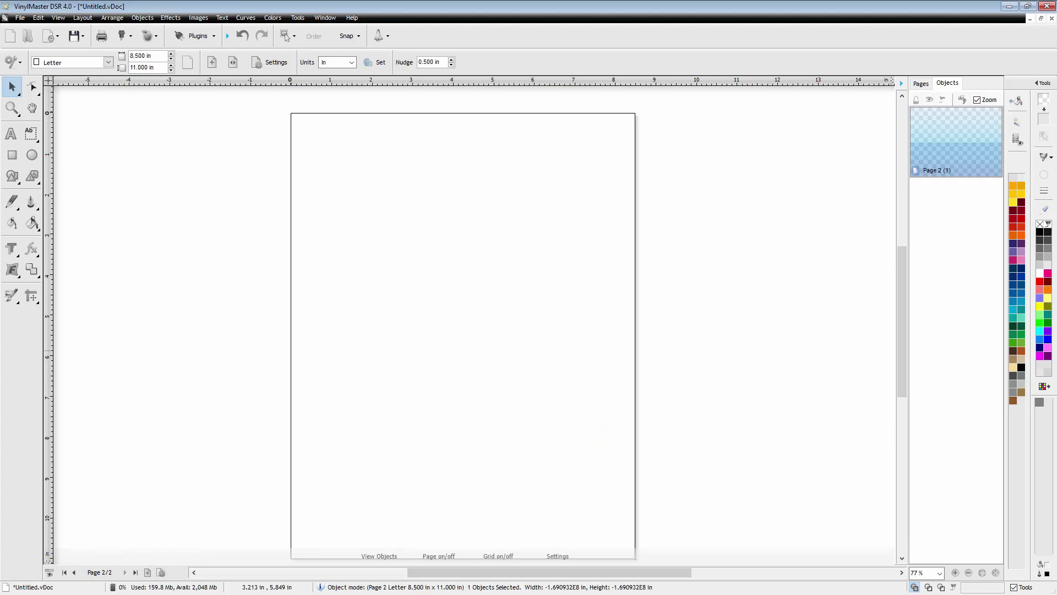
{"action": "key", "text": "ctrl+v"}
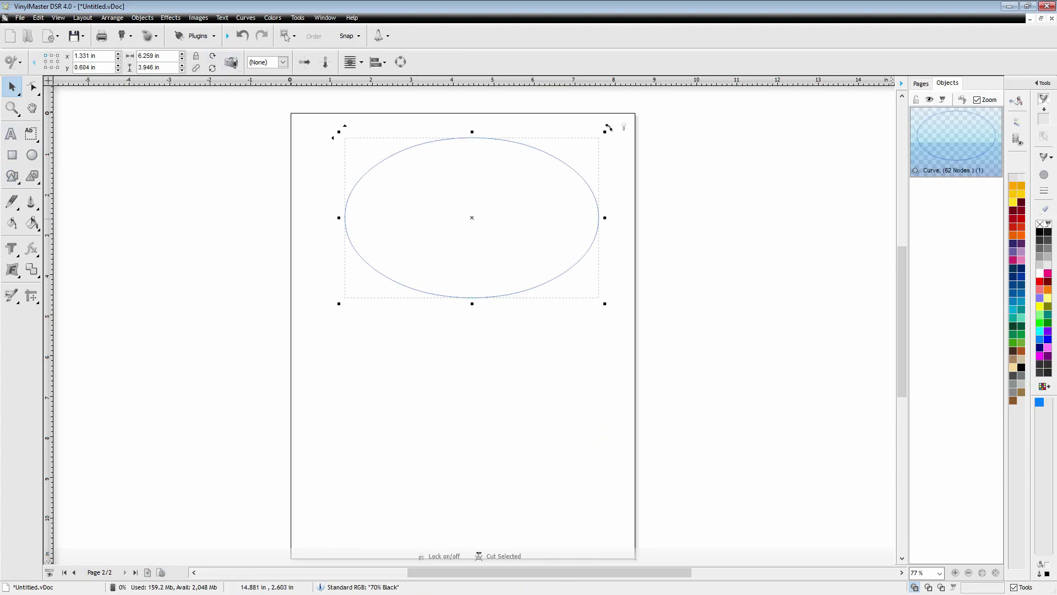
{"action": "left_click", "coordinate": [1039, 232]}
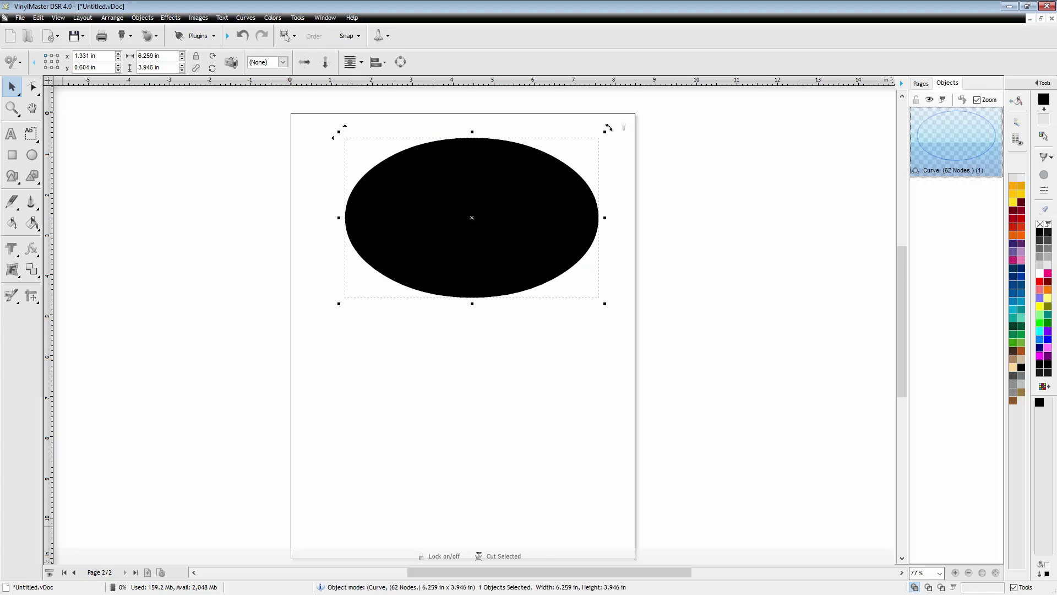
- Copy the lower decal's cutting contour from the first page
{"action": "left_click", "coordinate": [73, 572]}
{"action": "left_click", "coordinate": [956, 353]}
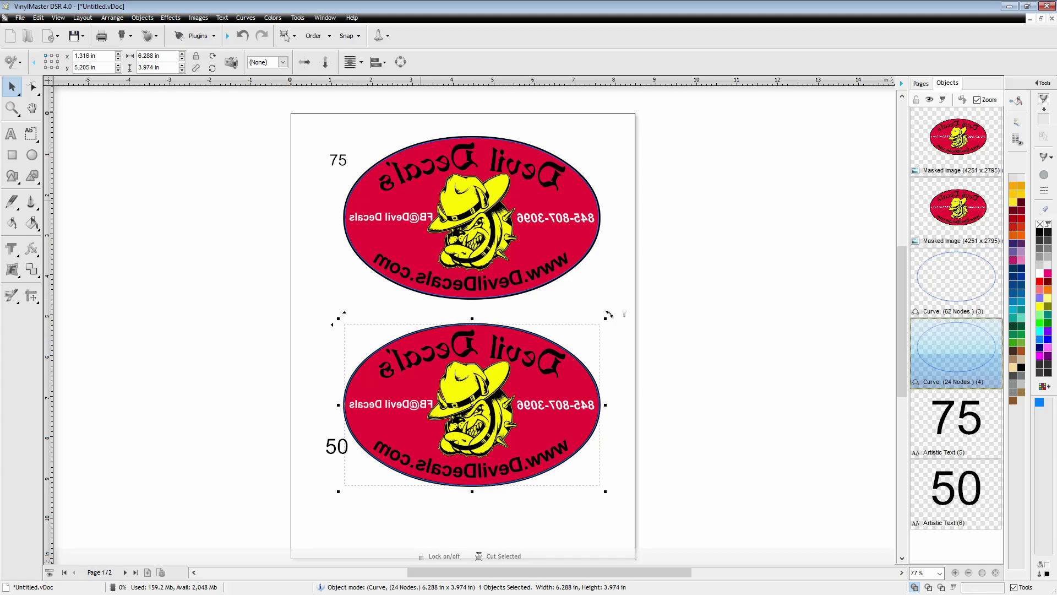
{"action": "left_click", "coordinate": [38, 18]}
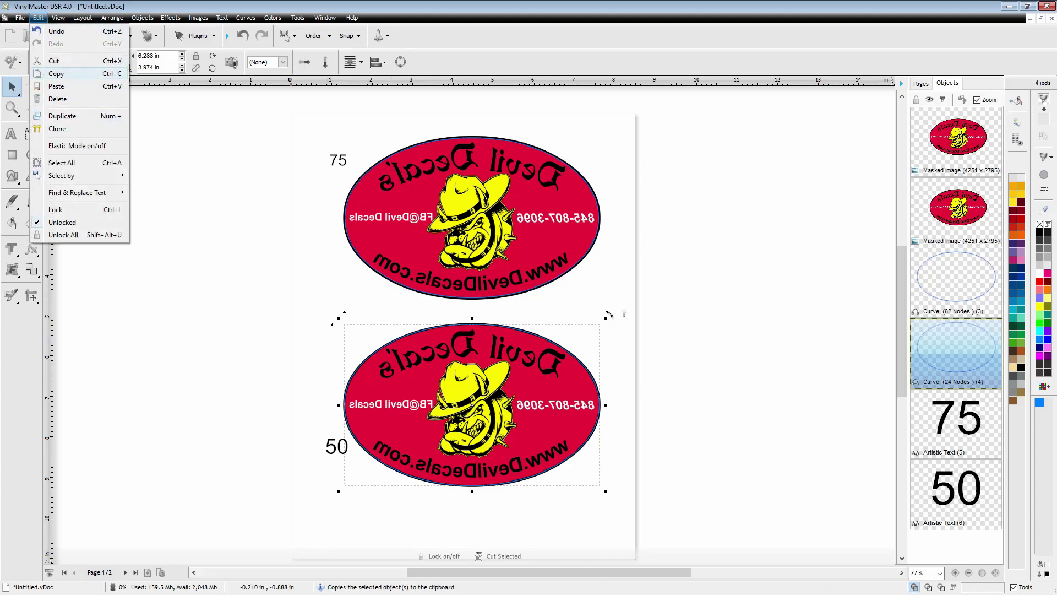
{"action": "left_click", "coordinate": [56, 73]}
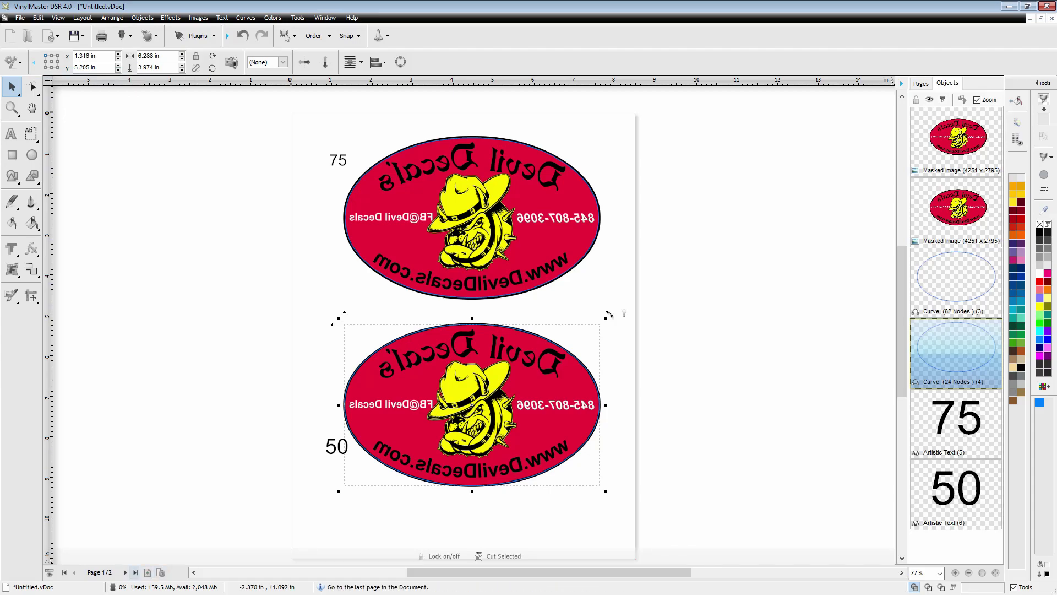
- Paste the lower decal's contour onto the second page and fill it with black
{"action": "left_click", "coordinate": [125, 572]}
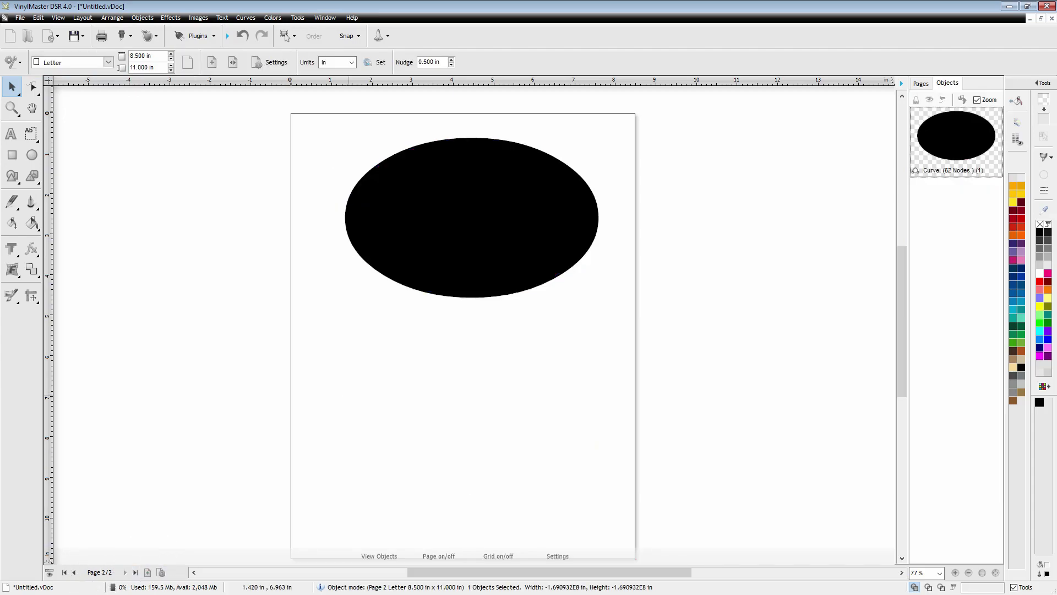
{"action": "left_click", "coordinate": [38, 17]}
{"action": "left_click", "coordinate": [56, 86]}
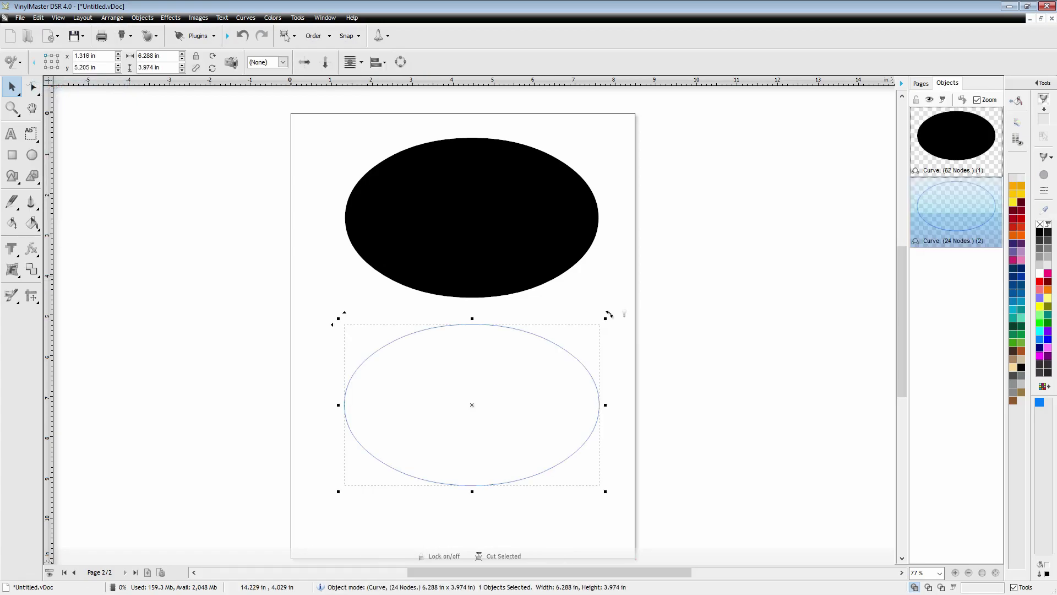
{"action": "left_click", "coordinate": [1040, 232]}
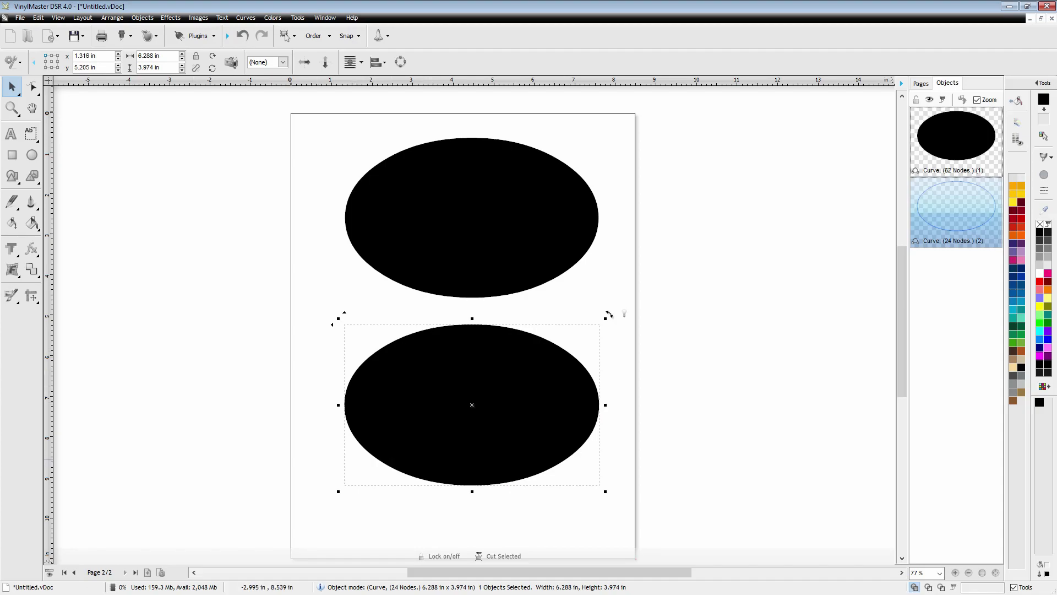
{"action": "key", "text": "Escape"}
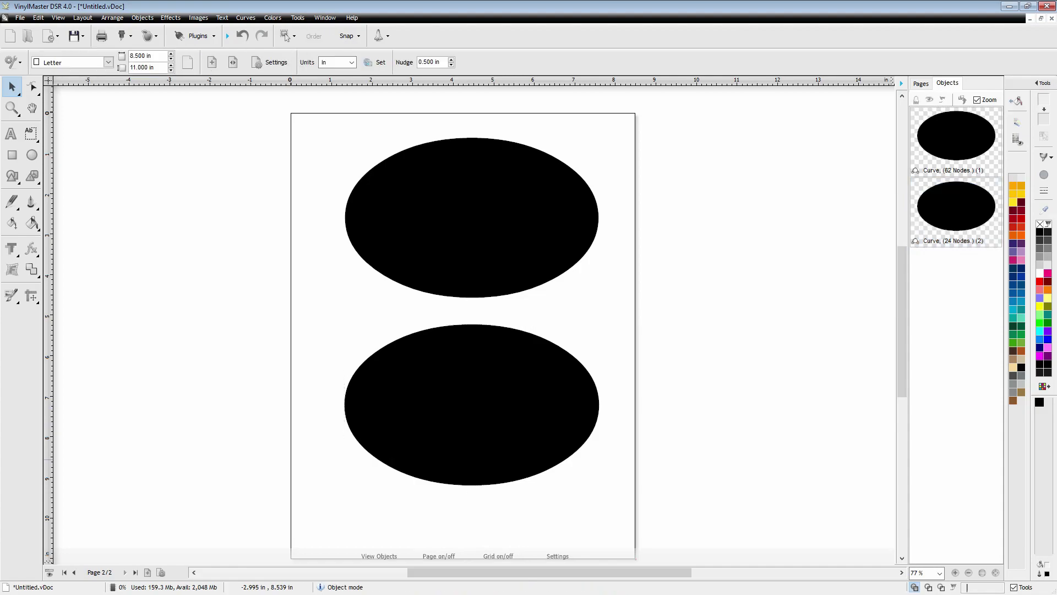
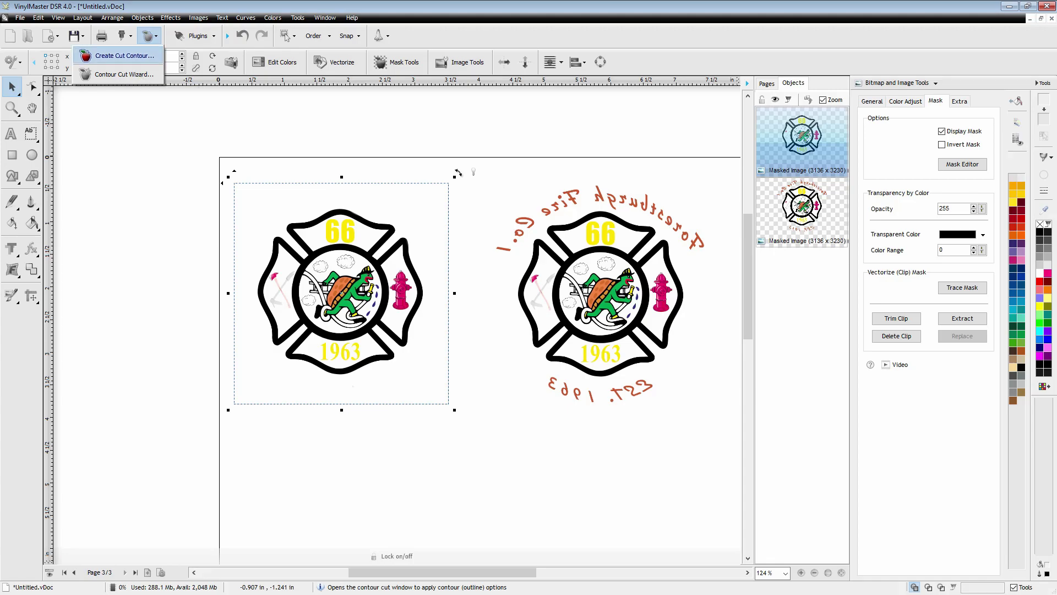
- Start a cut contour on the left fire badge, include its auto-traced image contours and apply the trace
{"action": "key", "text": "Return"}
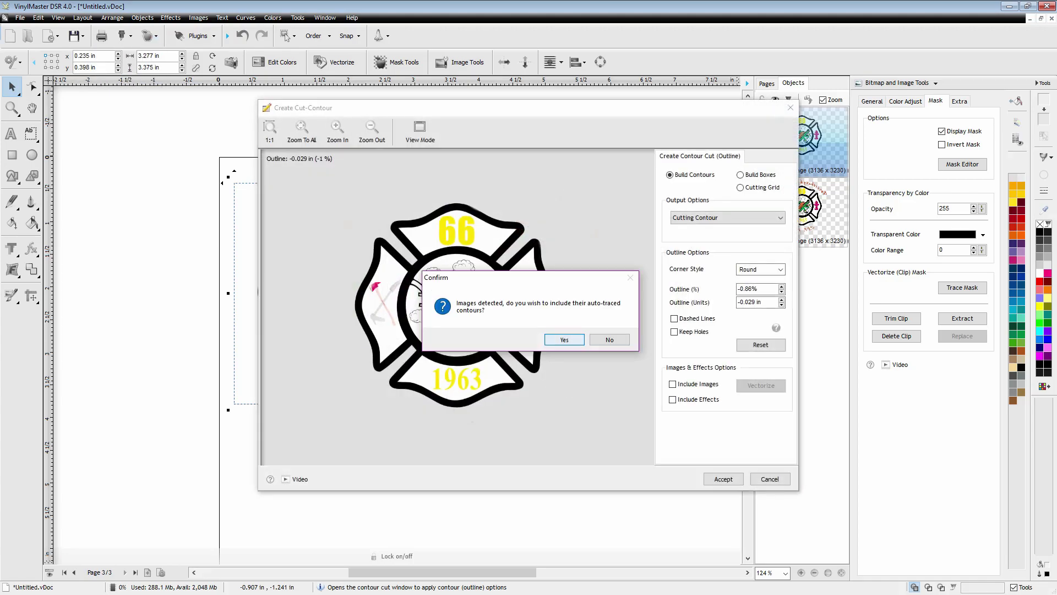
{"action": "key", "text": "Return"}
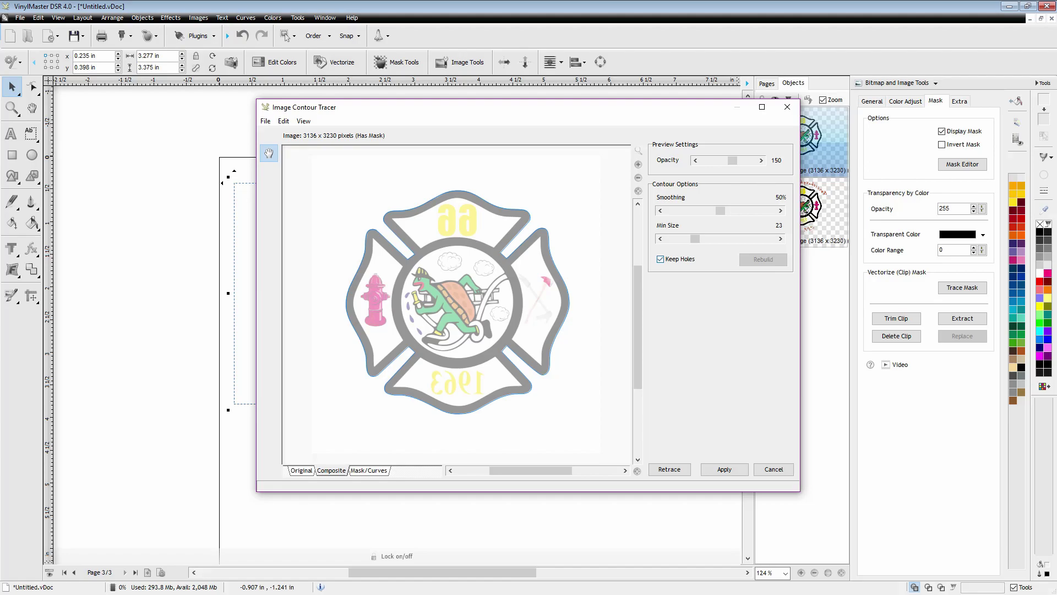
{"action": "left_click", "coordinate": [725, 470]}
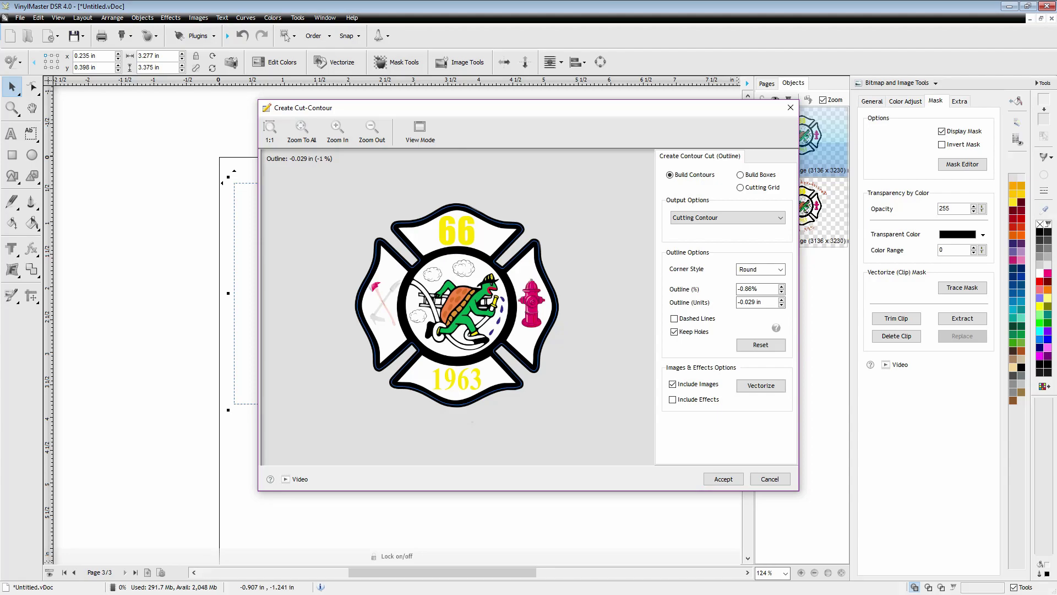
- Try contour outlines of 0% and -0.75% on the fire badge
{"action": "double_click", "coordinate": [757, 289]}
{"action": "key", "text": "BackSpace"}
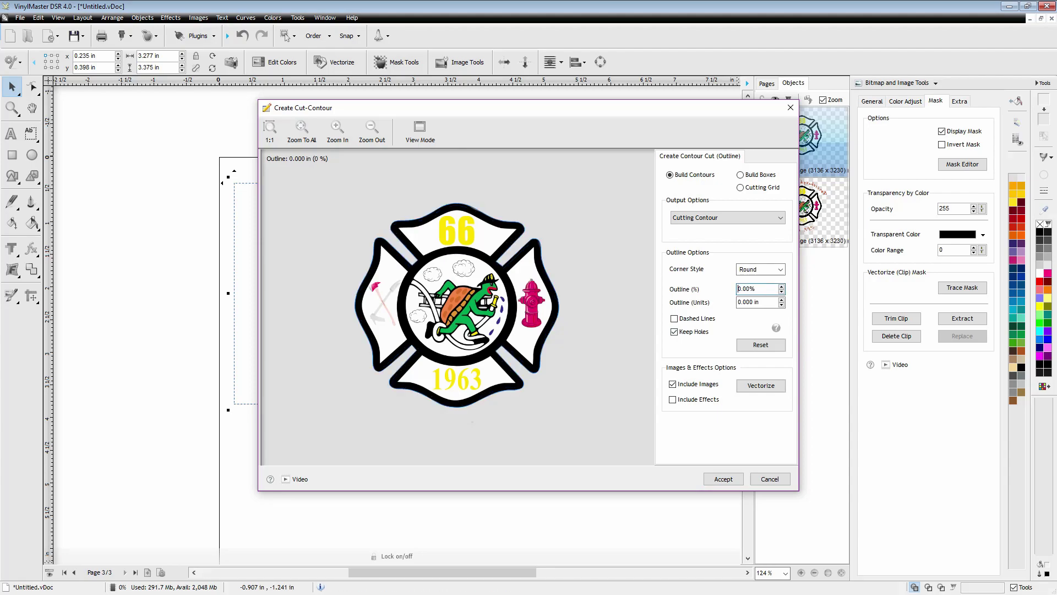
{"action": "double_click", "coordinate": [756, 289]}
{"action": "type", "text": "-0"}
{"action": "type", "text": ".75"}
{"action": "key", "text": "Return"}
{"action": "left_click", "coordinate": [738, 289]}
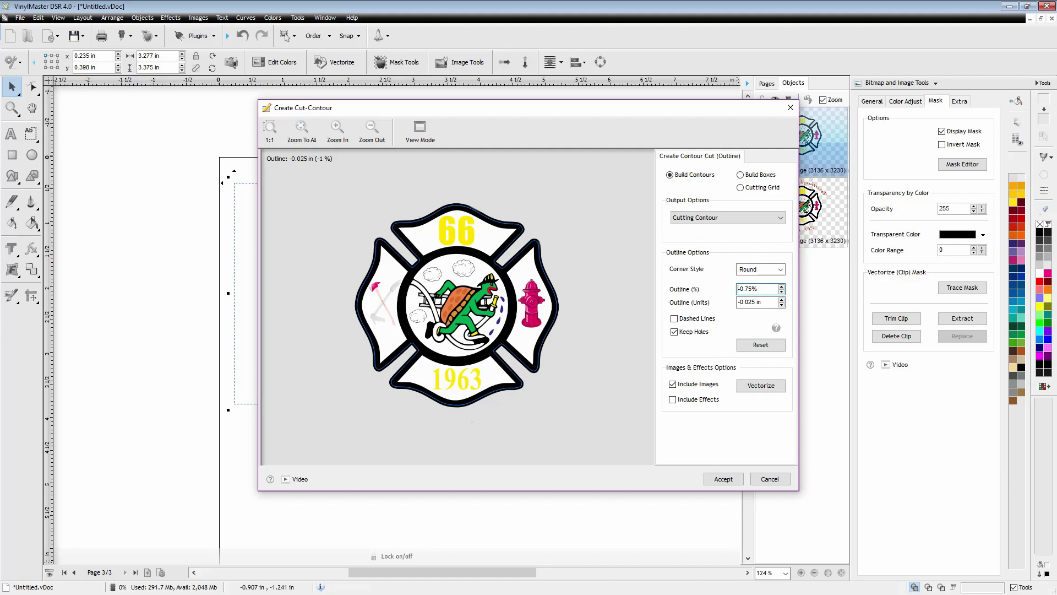
- Set the fire badge's contour outline to -1.50%, check the line within the black border and accept the contour
{"action": "left_click", "coordinate": [782, 286]}
{"action": "left_click", "coordinate": [781, 292]}
{"action": "key", "text": "Down"}
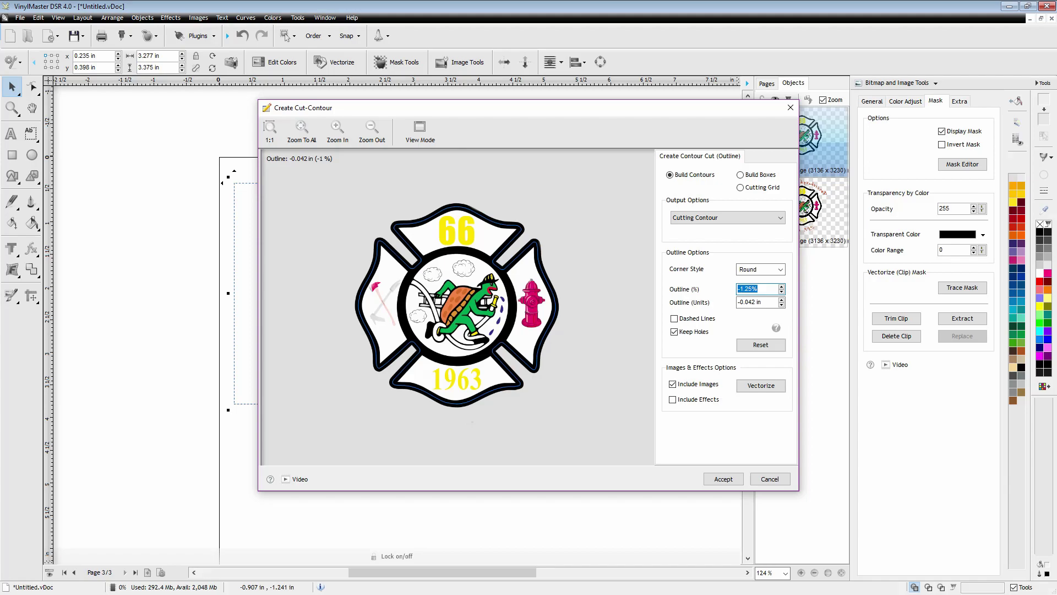
{"action": "scroll", "coordinate": [458, 307], "scroll_direction": "up", "scroll_amount": 4}
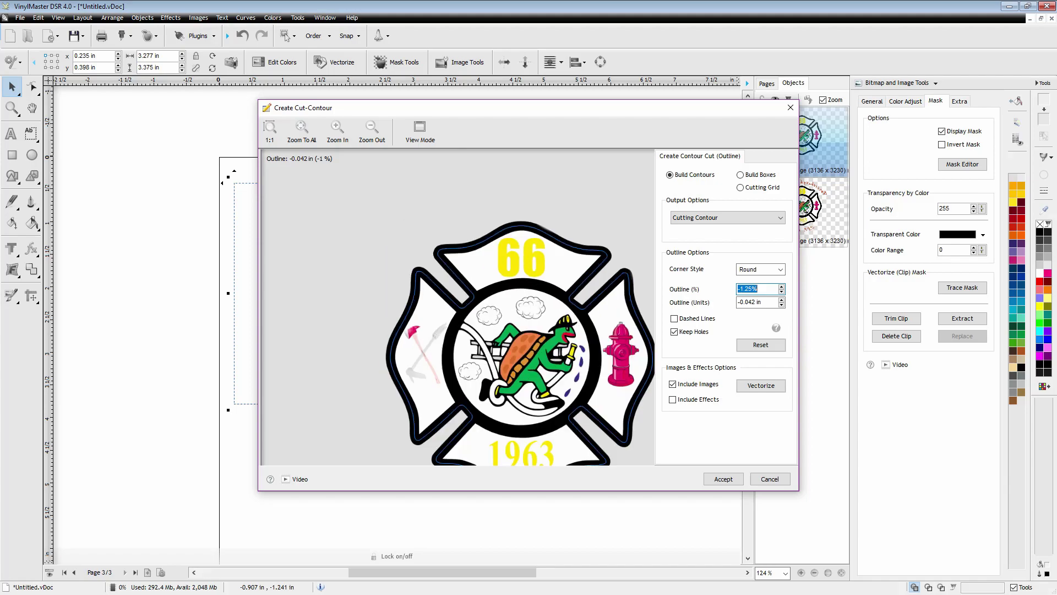
{"action": "scroll", "coordinate": [458, 307], "scroll_direction": "down", "scroll_amount": 4}
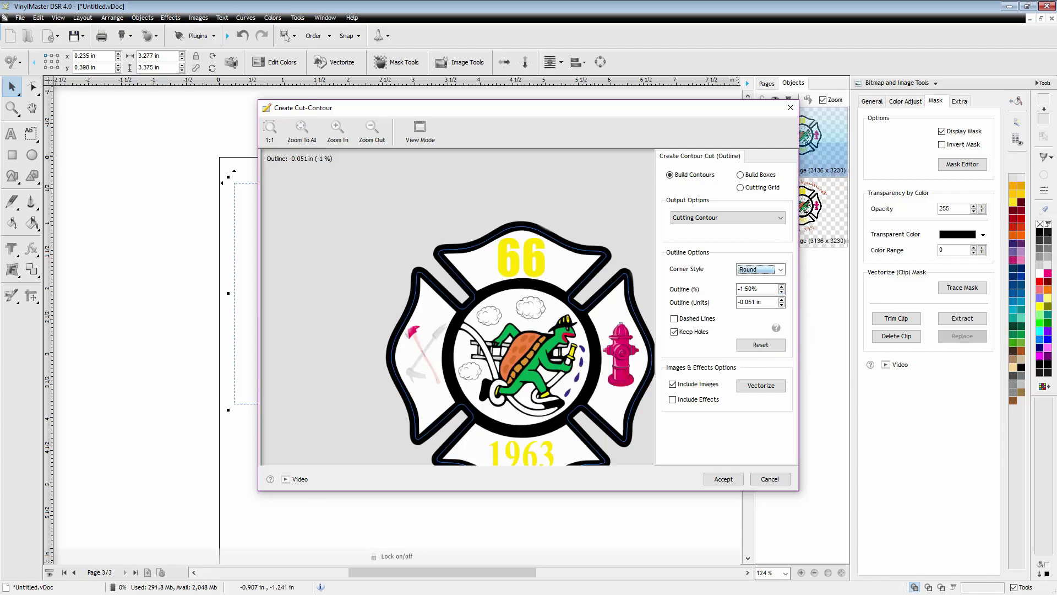
{"action": "key", "text": "Return"}
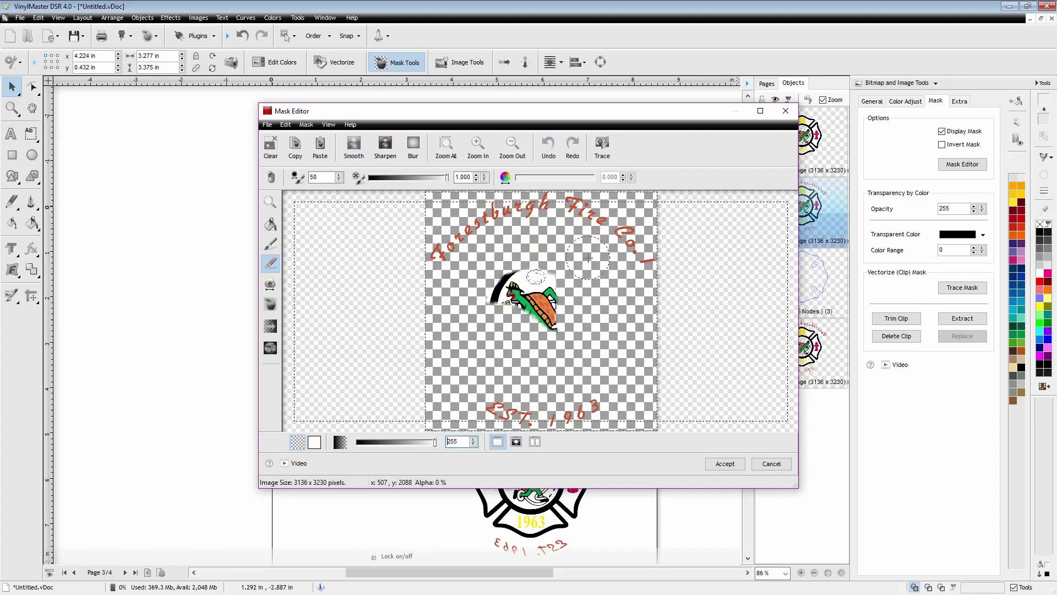
- Erase the remaining central artwork from the right badge's mask, keep only the red lettering, and accept the mask
{"action": "mouse_move", "coordinate": [567, 264]}
{"action": "left_mouse_down"}
{"action": "mouse_move", "coordinate": [493, 298]}
{"action": "mouse_move", "coordinate": [615, 324]}
{"action": "mouse_move", "coordinate": [498, 305]}
{"action": "mouse_move", "coordinate": [558, 333]}
{"action": "left_mouse_up"}
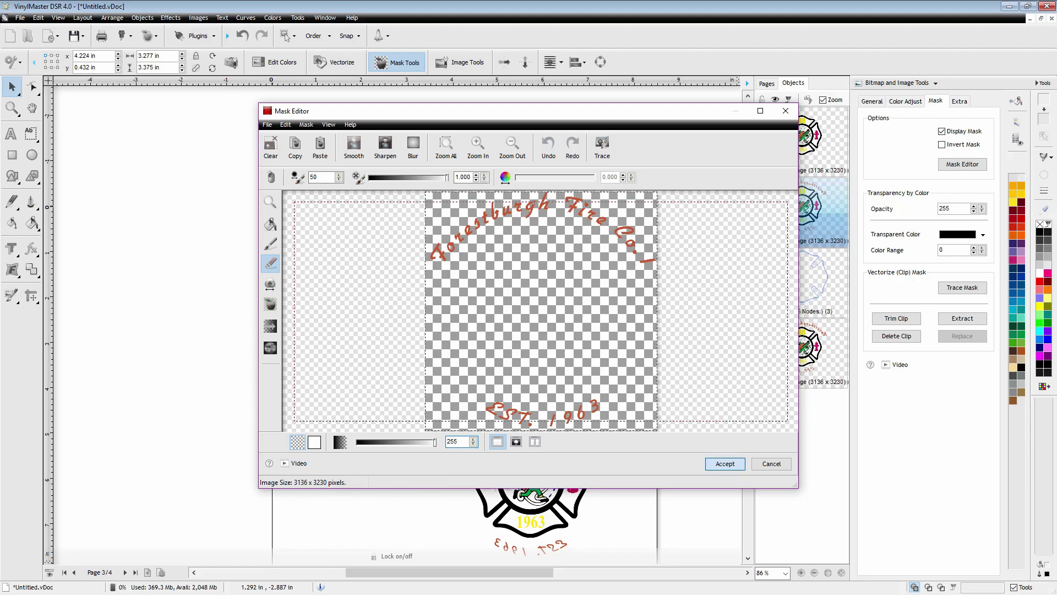
{"action": "left_click", "coordinate": [724, 465]}
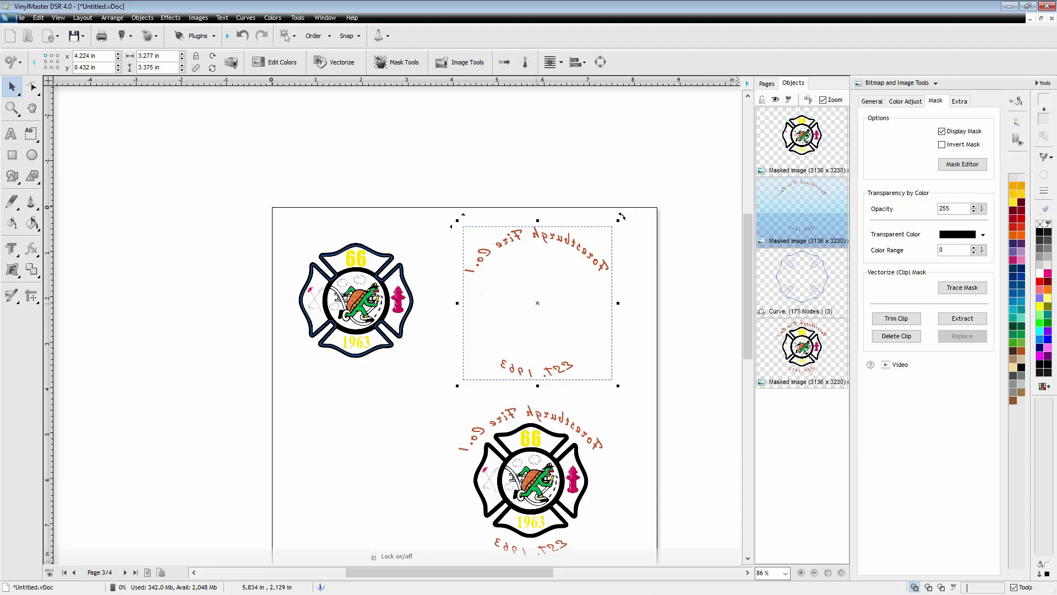
- Place a copy of the red lettering around the left badge and align the lettering, badge and contour on their horizontal centre
{"action": "left_click_drag", "start_coordinate": [621, 216], "coordinate": [444, 209]}
{"action": "left_click_drag", "start_coordinate": [211, 150], "coordinate": [378, 226]}
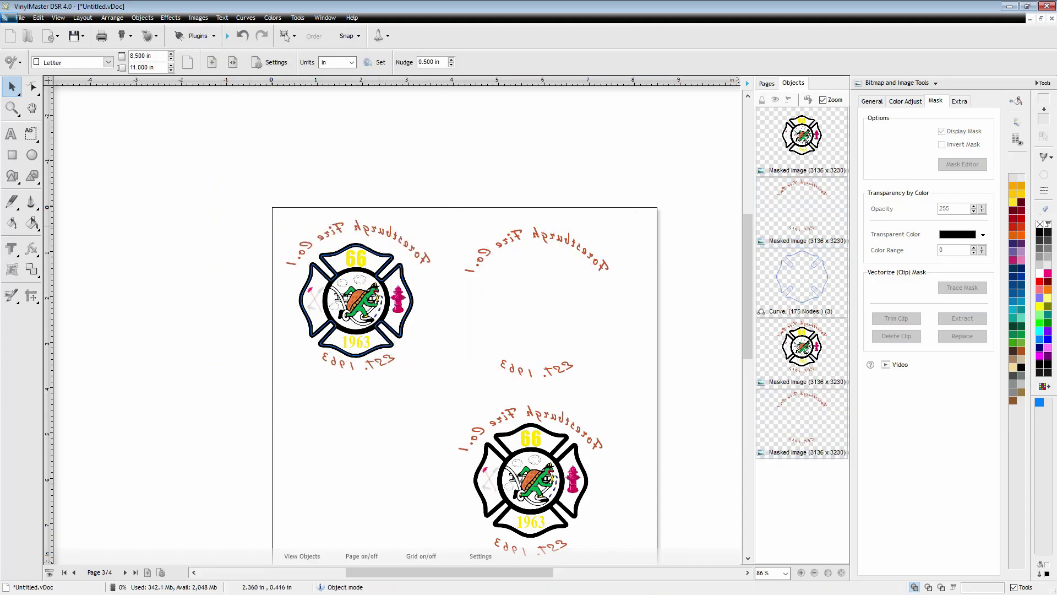
{"action": "key", "text": "shift+F2"}
{"action": "left_click", "coordinate": [928, 195]}
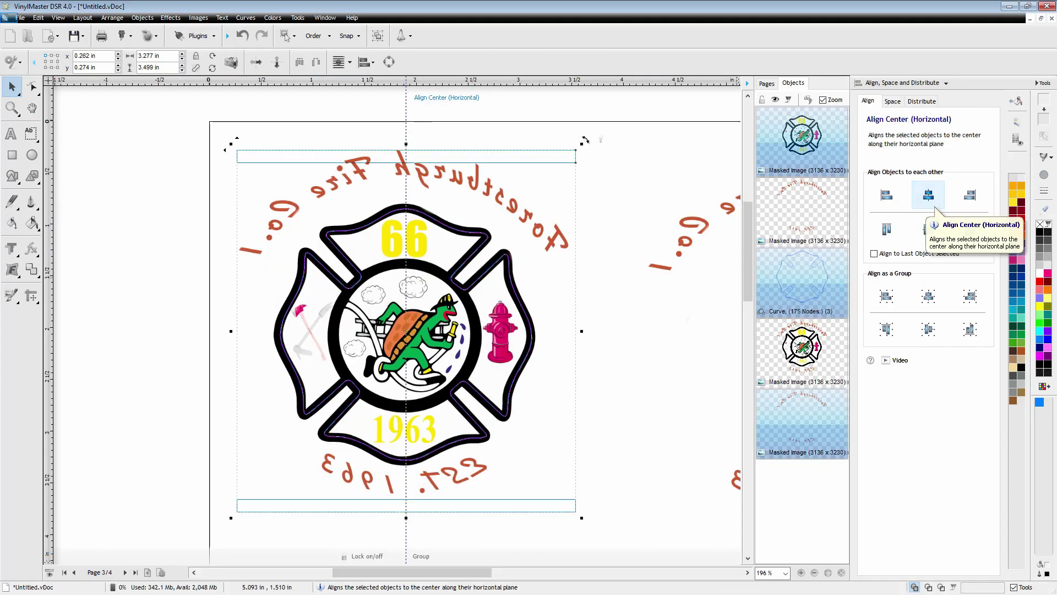
{"action": "left_click", "coordinate": [887, 195]}
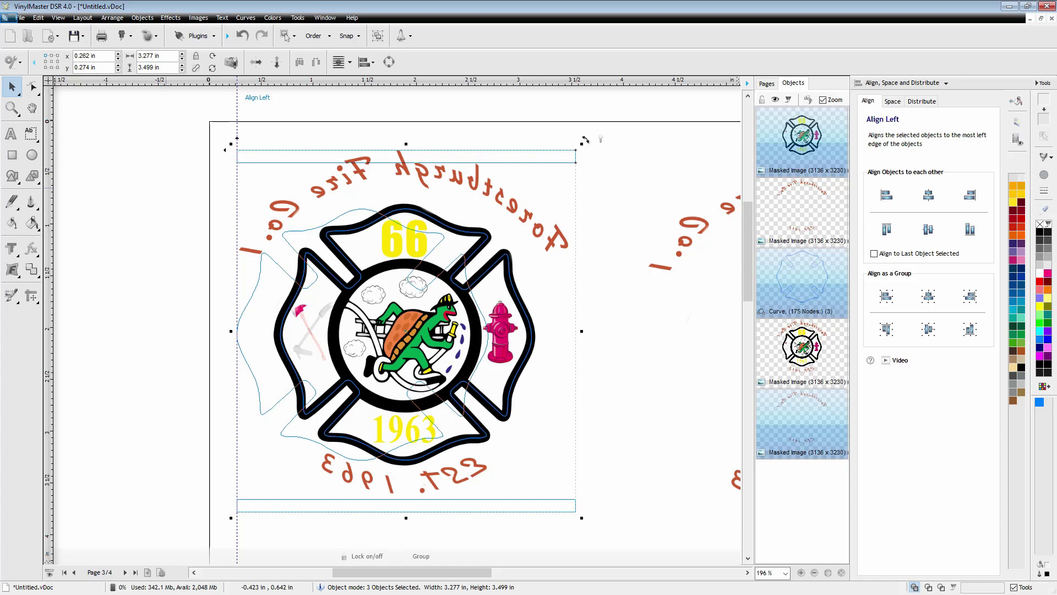
{"action": "left_click", "coordinate": [115, 239]}
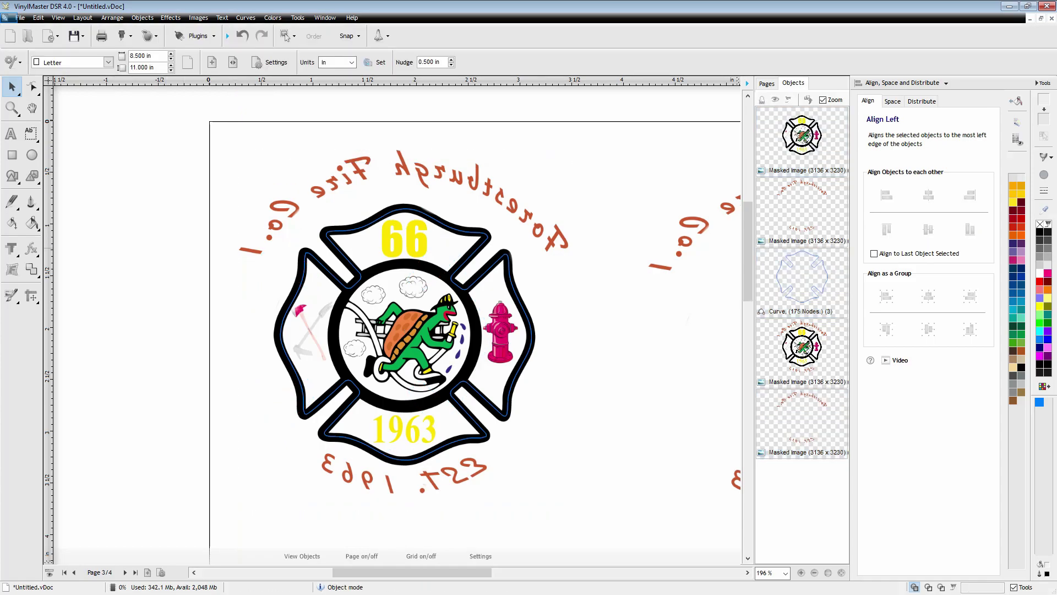
- Copy the fire badge's cutting contour onto page 4 and fill it with black
{"action": "left_click", "coordinate": [801, 283]}
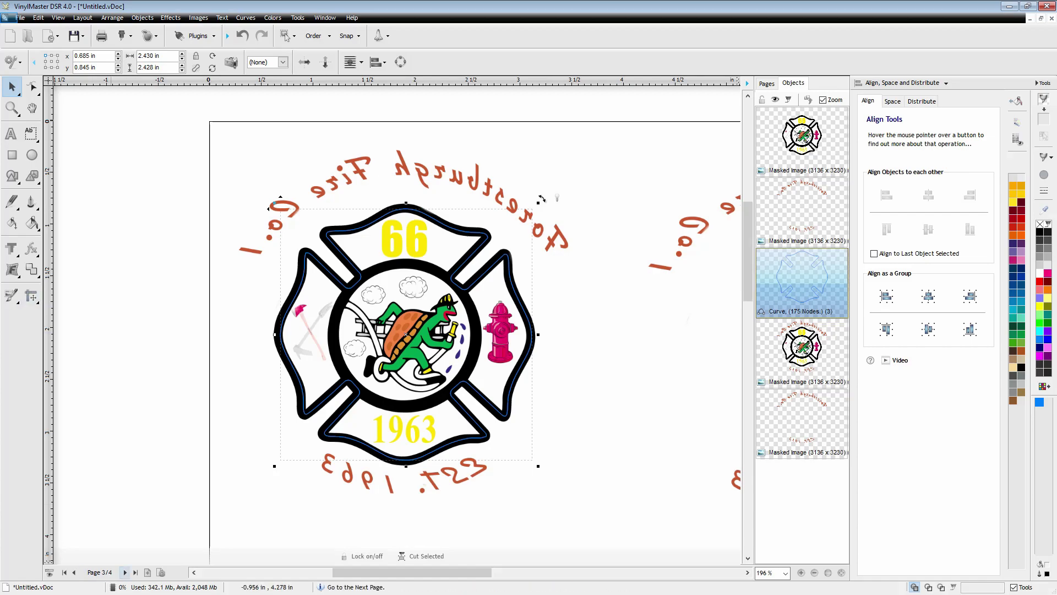
{"action": "left_click", "coordinate": [125, 572]}
{"action": "key", "text": "ctrl+v"}
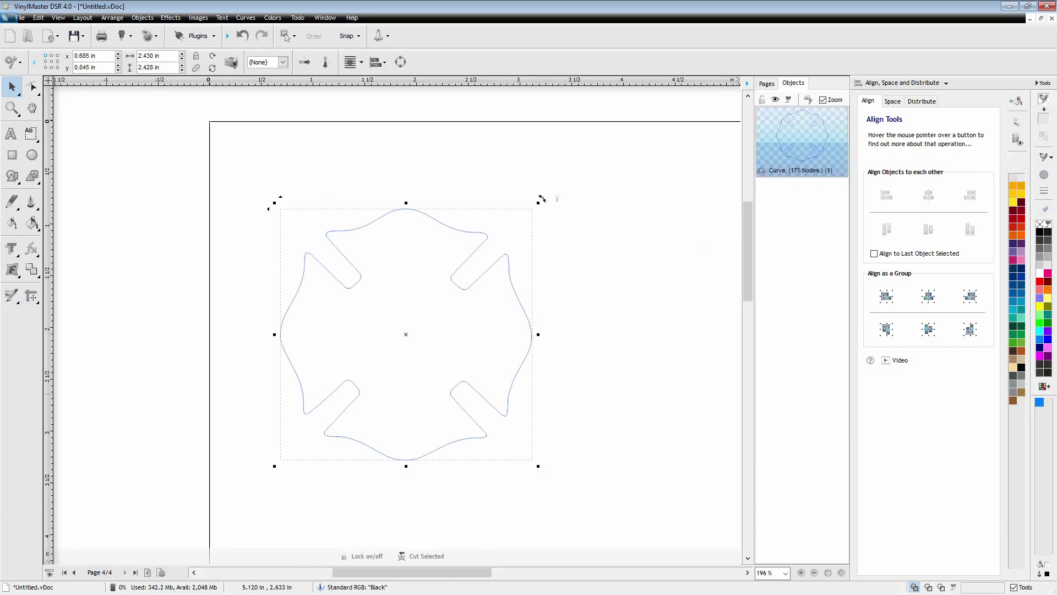
{"action": "left_click", "coordinate": [1040, 232]}
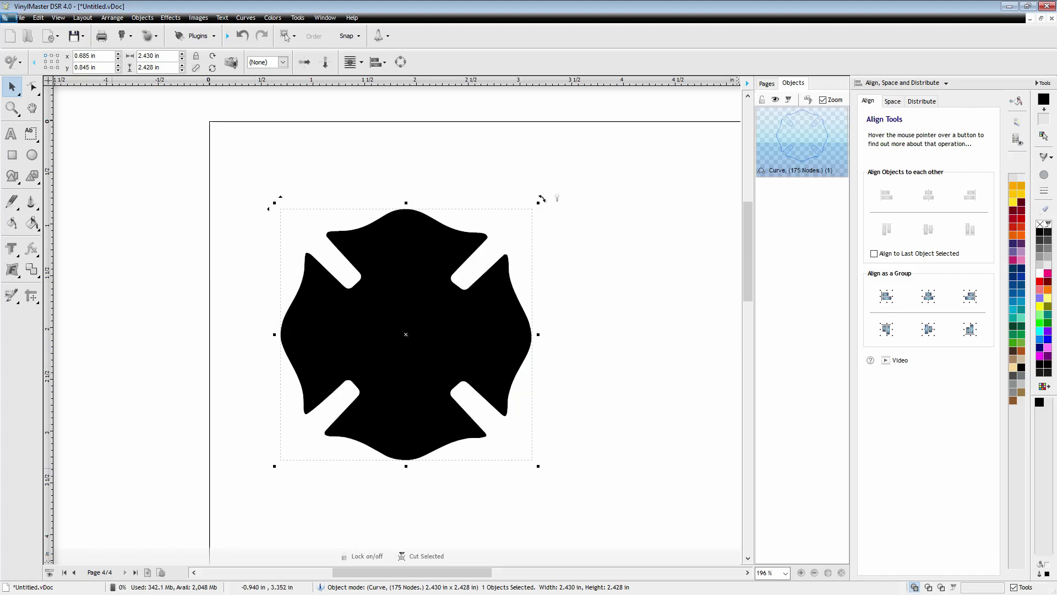
- Return to page 3 and delete the loose red lettering beside the finished badge, above the spare full badge
{"action": "left_click", "coordinate": [73, 572]}
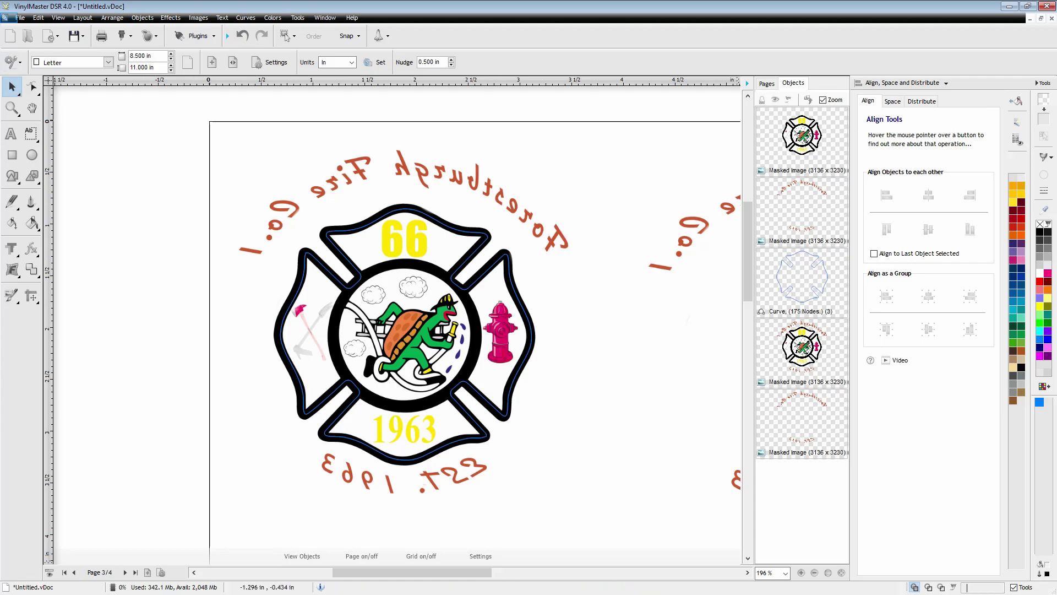
{"action": "scroll", "coordinate": [392, 319], "scroll_direction": "down", "scroll_amount": 4}
{"action": "left_click", "coordinate": [532, 292]}
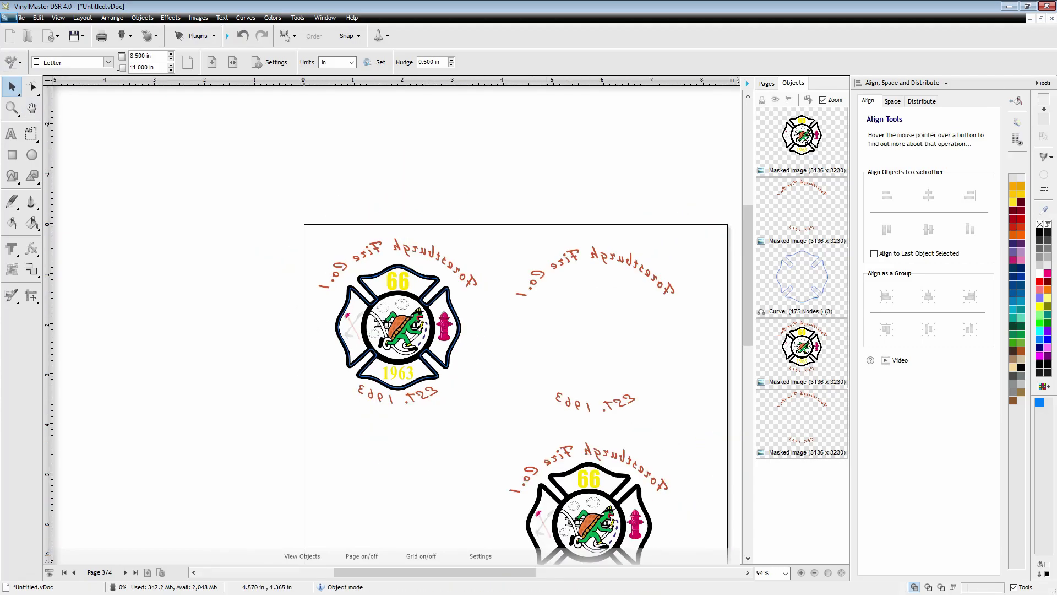
{"action": "left_click_drag", "start_coordinate": [513, 229], "coordinate": [694, 431]}
{"action": "key", "text": "Delete"}
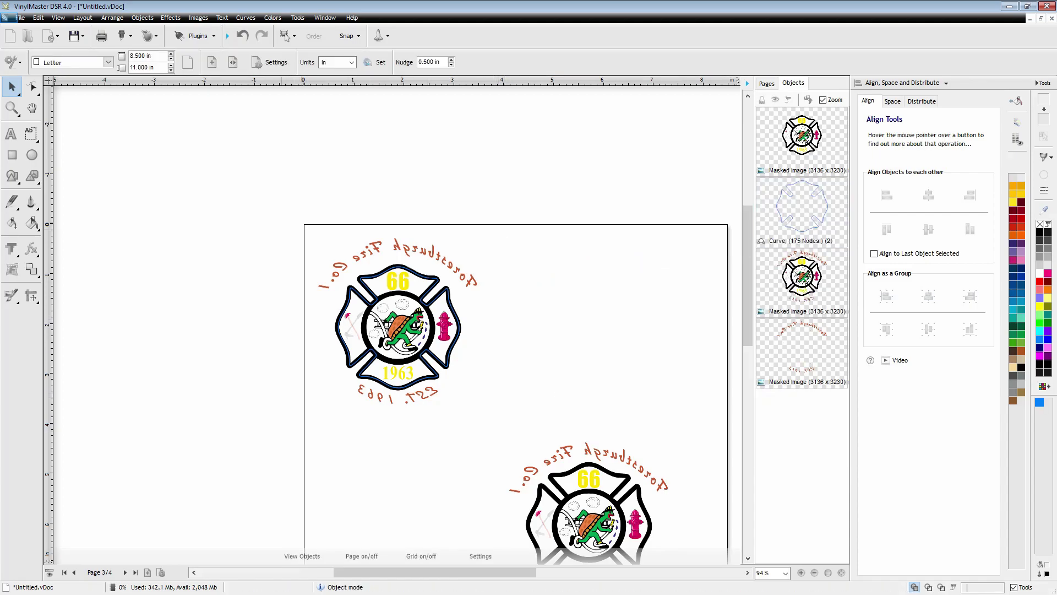
- Duplicate the finished badge with its contour and red lettering, and place the copy beside the original
{"action": "left_click_drag", "start_coordinate": [275, 179], "coordinate": [514, 460]}
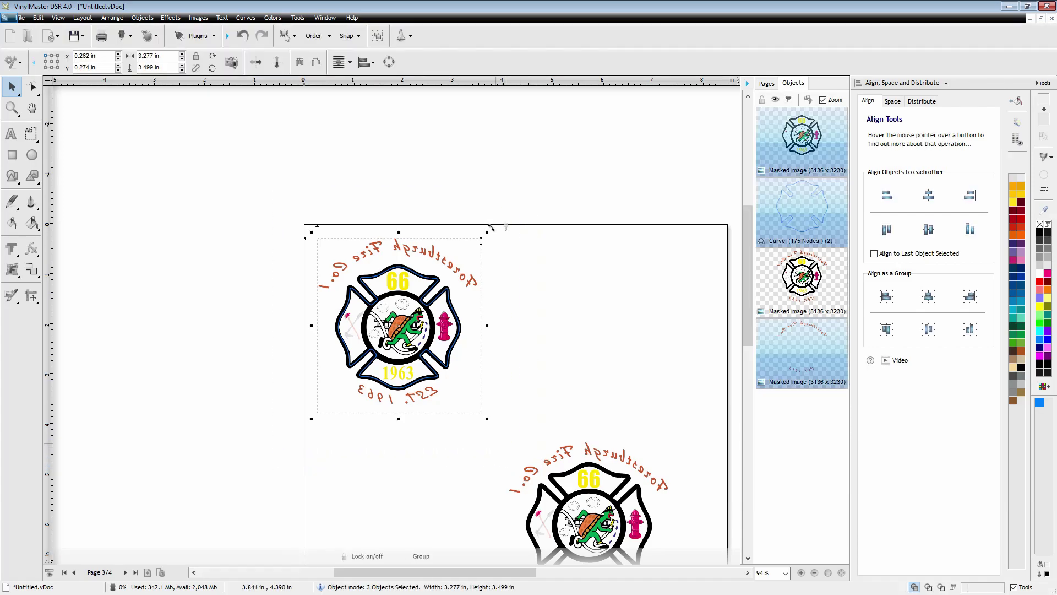
{"action": "key", "text": "ctrl+v"}
{"action": "left_click_drag", "start_coordinate": [400, 325], "coordinate": [611, 328]}
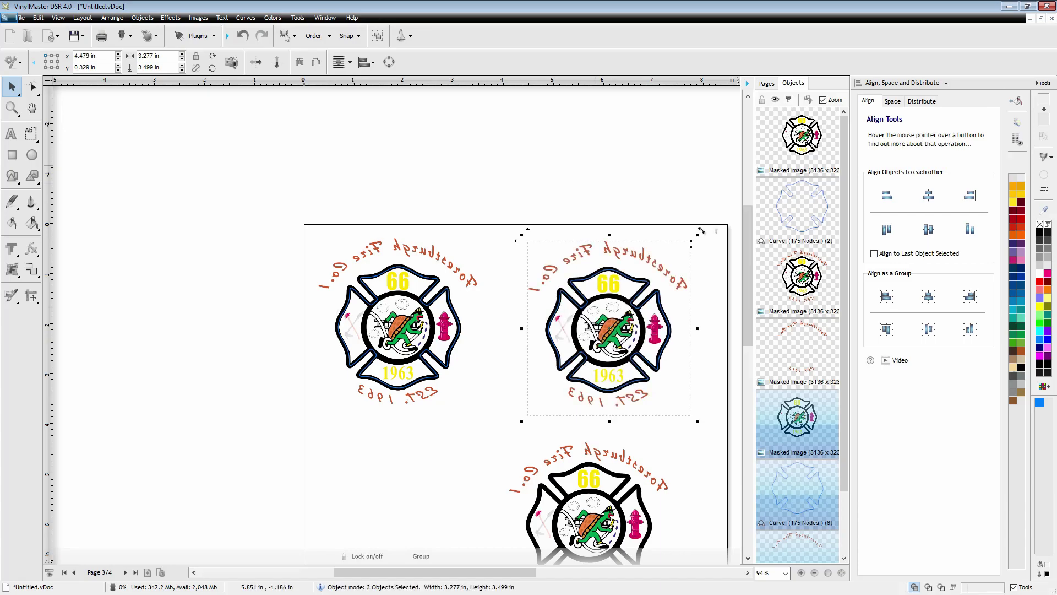
- Start a cutting contour for the copied badge's red lettering and set its corner style to Sharp
{"action": "left_click", "coordinate": [596, 165]}
{"action": "left_click", "coordinate": [588, 252]}
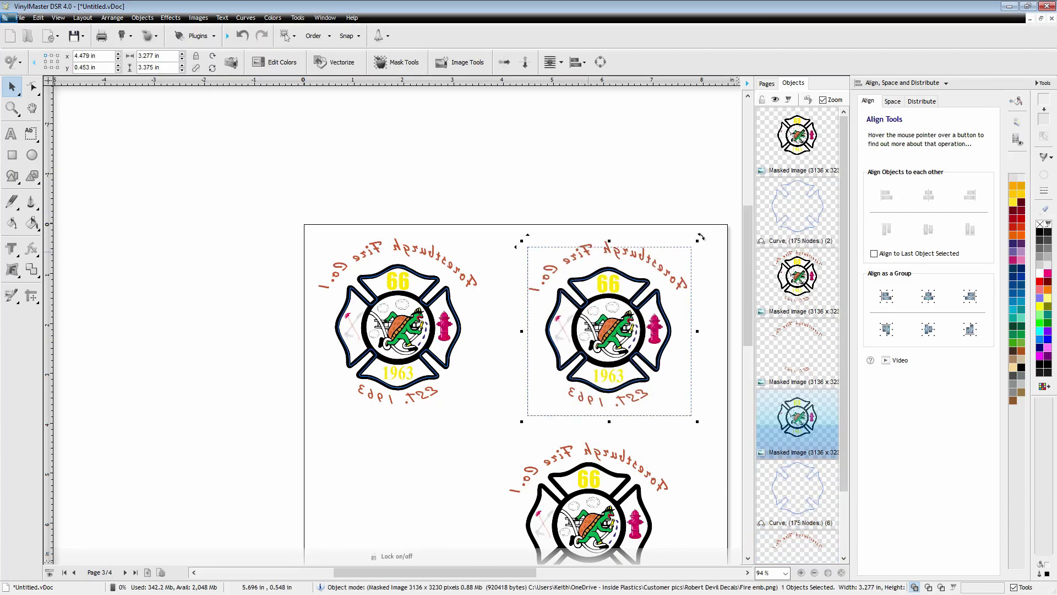
{"action": "left_click", "coordinate": [591, 212]}
{"action": "left_click", "coordinate": [590, 245]}
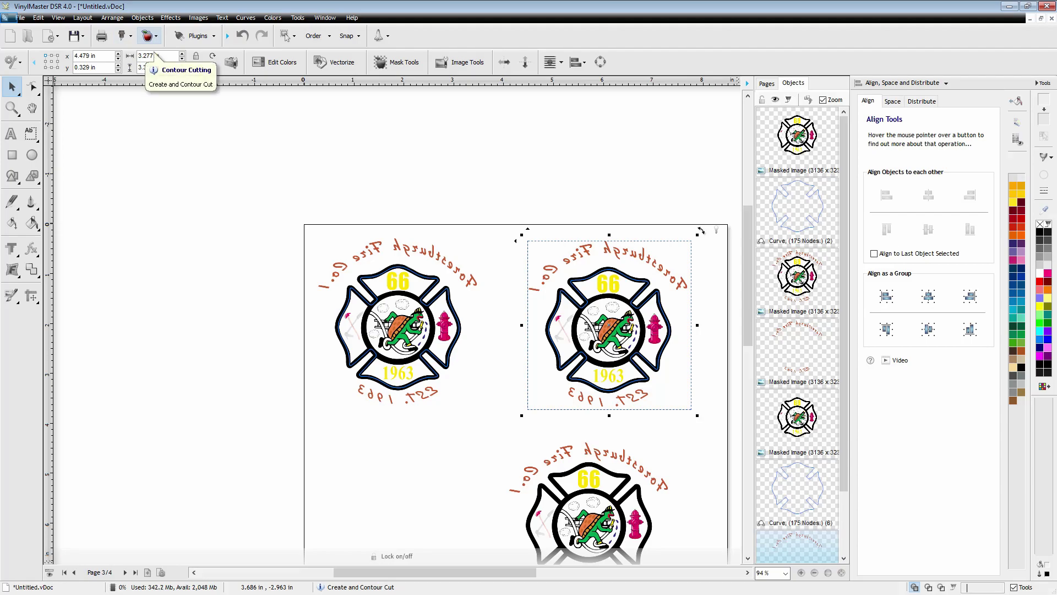
{"action": "left_click", "coordinate": [155, 35]}
{"action": "left_click", "coordinate": [119, 55]}
{"action": "scroll", "coordinate": [758, 288], "scroll_direction": "up", "scroll_amount": 7}
{"action": "scroll", "coordinate": [758, 288], "scroll_direction": "down", "scroll_amount": 4}
{"action": "left_click", "coordinate": [760, 269]}
{"action": "left_click", "coordinate": [755, 301]}
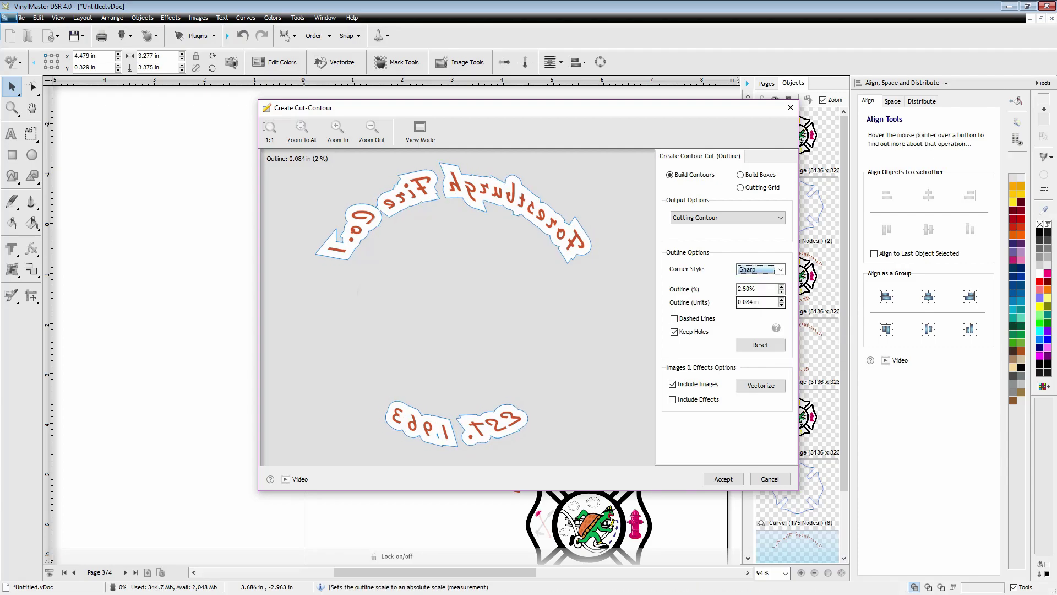
- Try the lettering contour at outlines of 0.50%, 1.00% and 1.50%, with Keep Holes off and on
{"action": "left_click", "coordinate": [674, 331]}
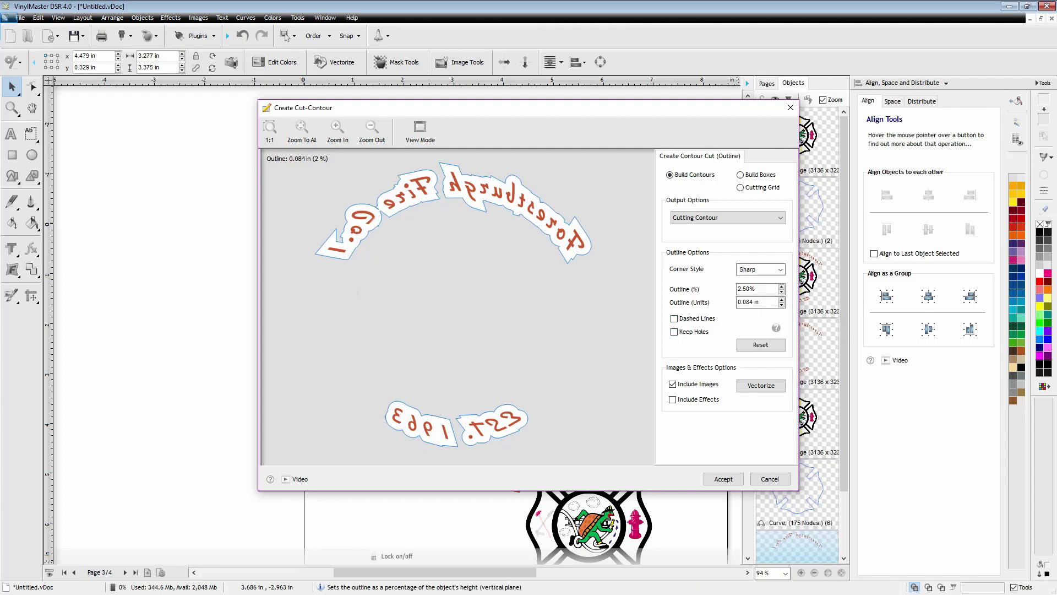
{"action": "scroll", "coordinate": [765, 289], "scroll_direction": "up", "scroll_amount": 5}
{"action": "scroll", "coordinate": [765, 289], "scroll_direction": "down", "scroll_amount": 3}
{"action": "left_click", "coordinate": [782, 292]}
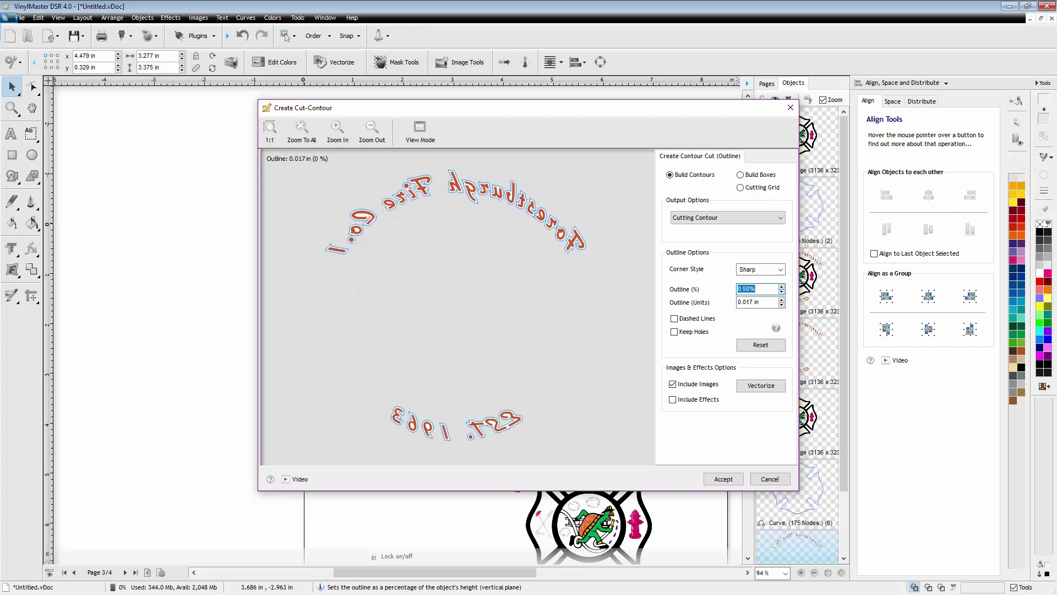
{"action": "left_click", "coordinate": [781, 286]}
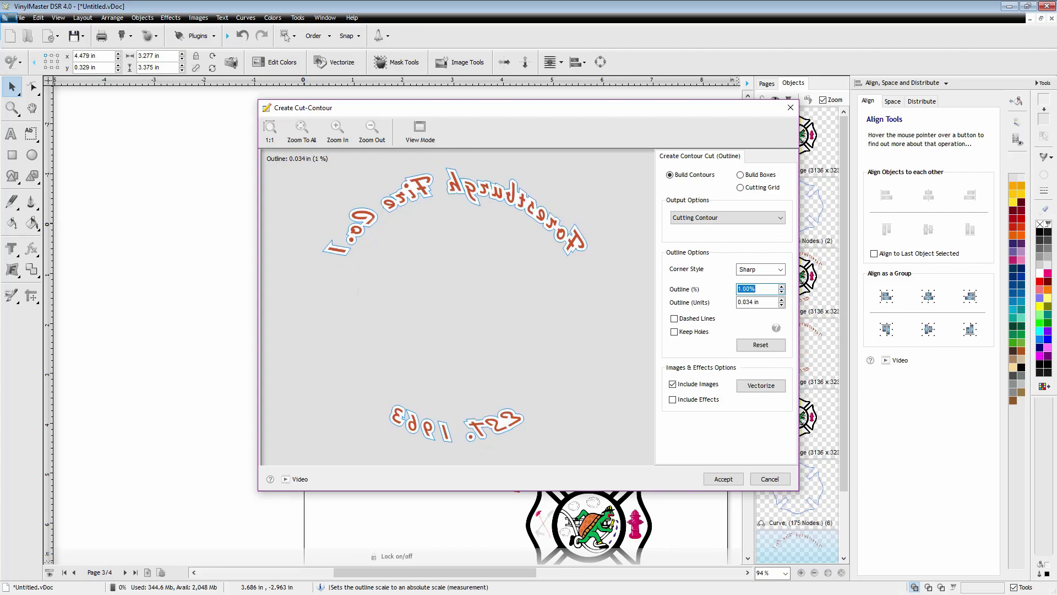
{"action": "left_click", "coordinate": [674, 331]}
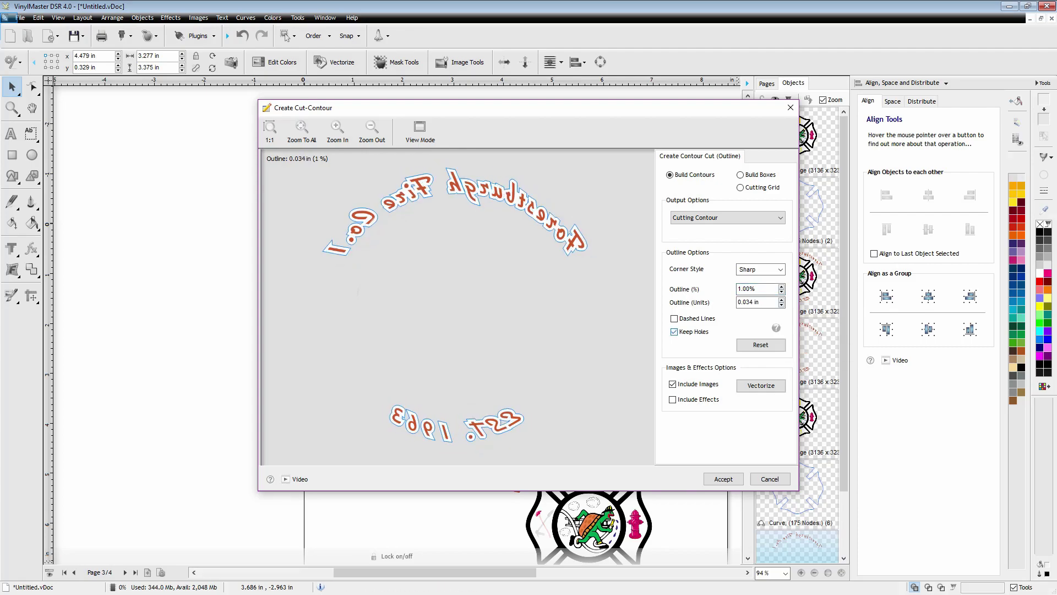
{"action": "left_click", "coordinate": [781, 286]}
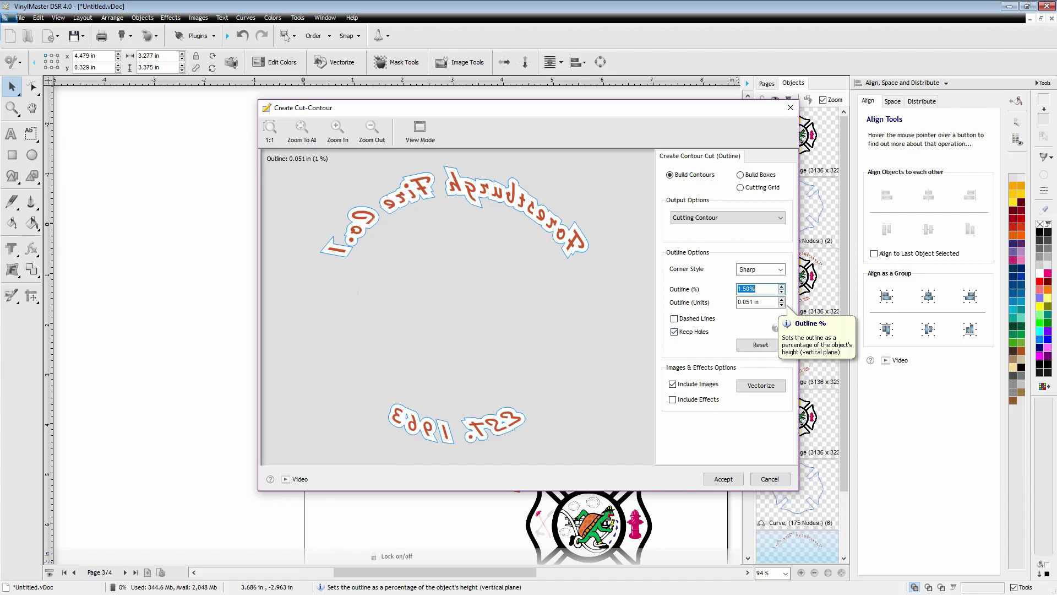
{"action": "left_click", "coordinate": [782, 292]}
{"action": "left_click", "coordinate": [782, 292]}
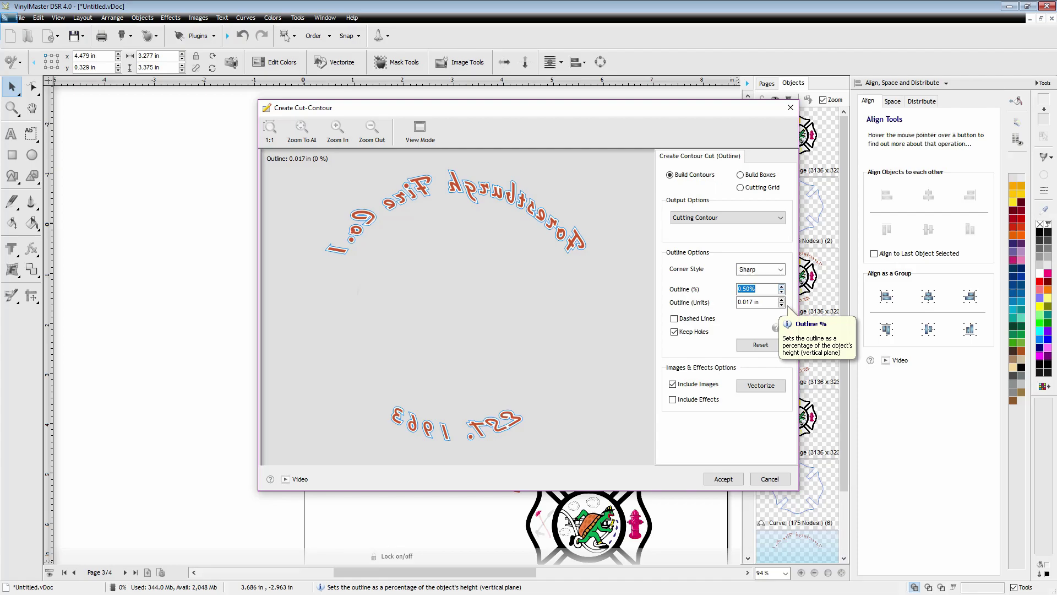
- Turn off Keep Holes, set the lettering contour's outline to 0.75% and accept the contour
{"action": "left_click", "coordinate": [674, 332]}
{"action": "left_click", "coordinate": [674, 332]}
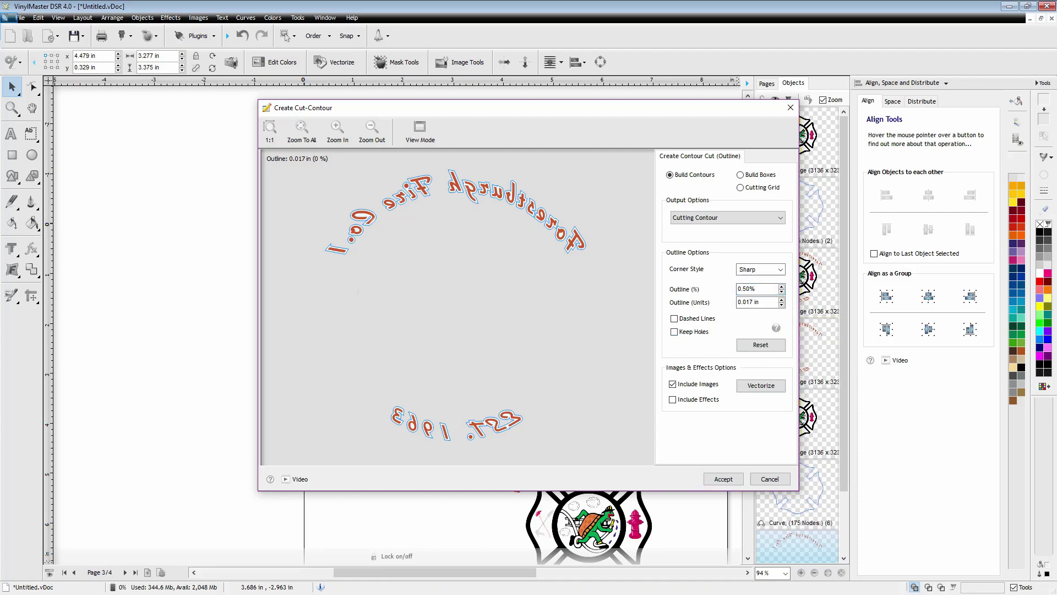
{"action": "left_click", "coordinate": [781, 285]}
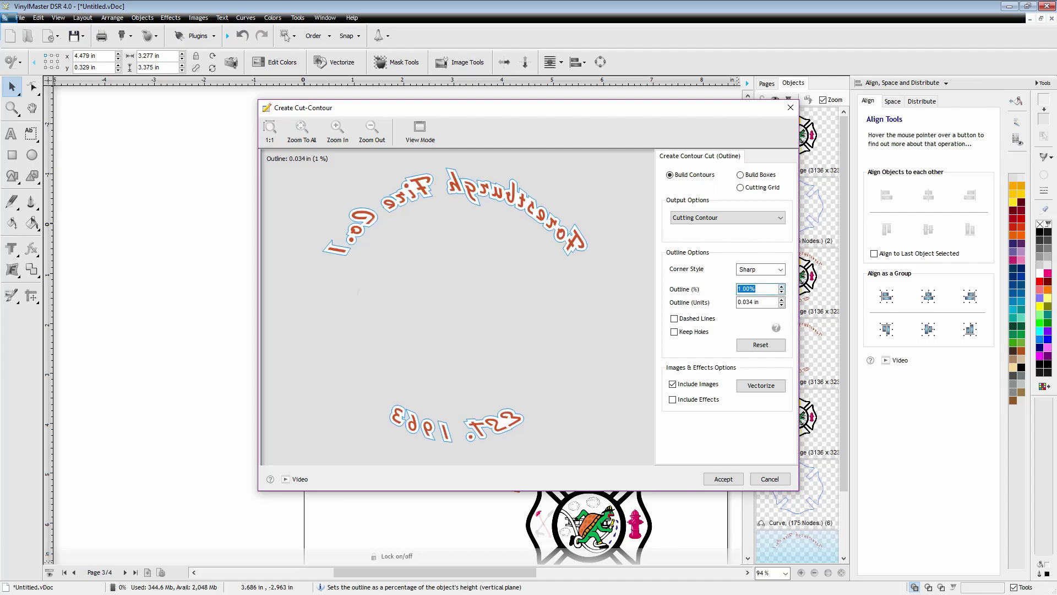
{"action": "type", "text": "0.75"}
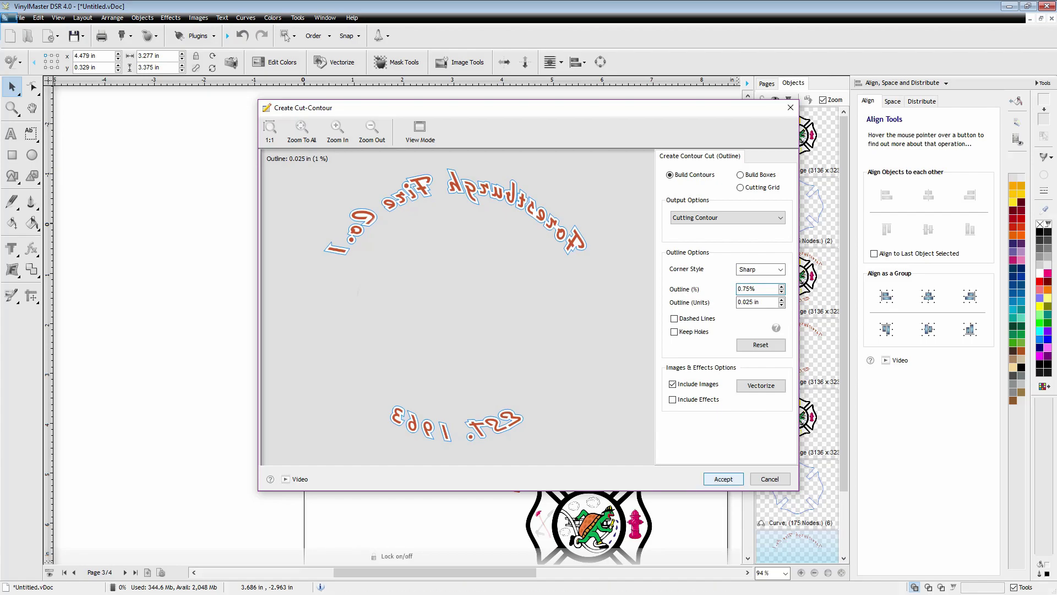
{"action": "left_click", "coordinate": [724, 479]}
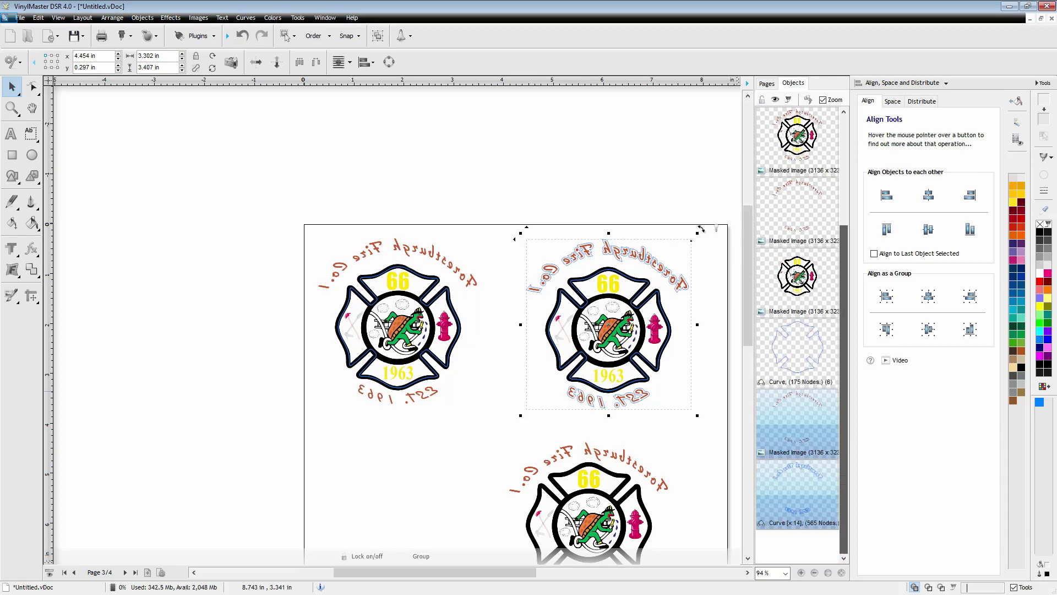
- Copy the lettering's cutting contour onto page 4 and fill it with black
{"action": "left_click", "coordinate": [796, 352]}
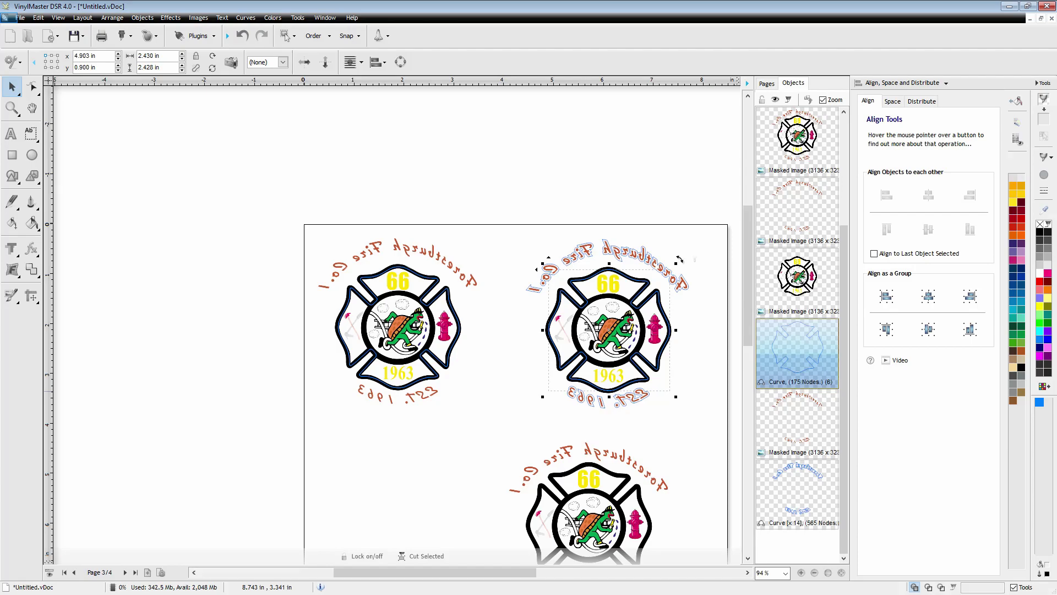
{"action": "left_click", "coordinate": [680, 259]}
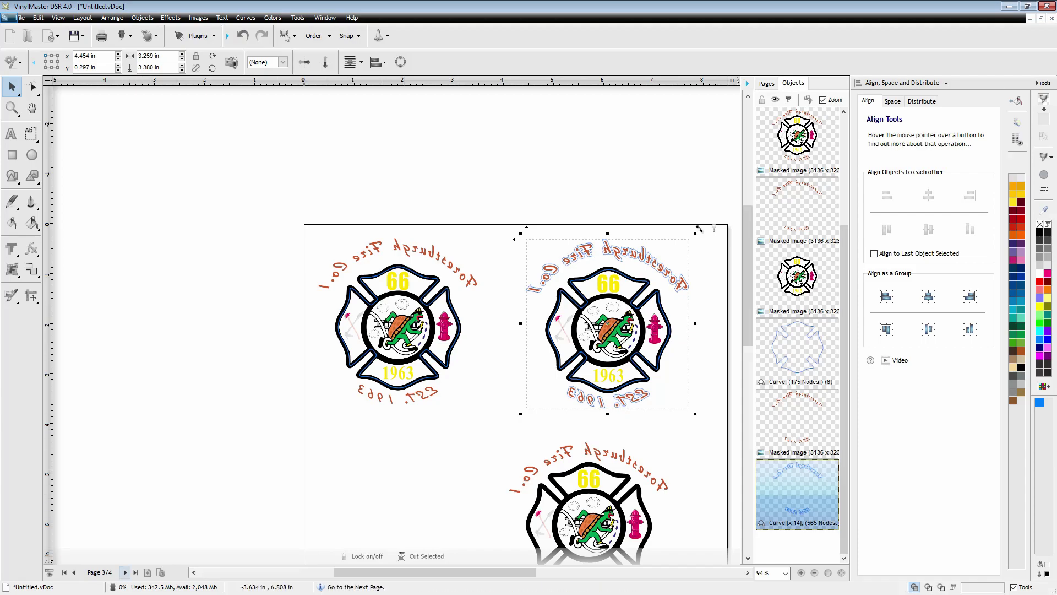
{"action": "left_click", "coordinate": [125, 572]}
{"action": "key", "text": "ctrl+v"}
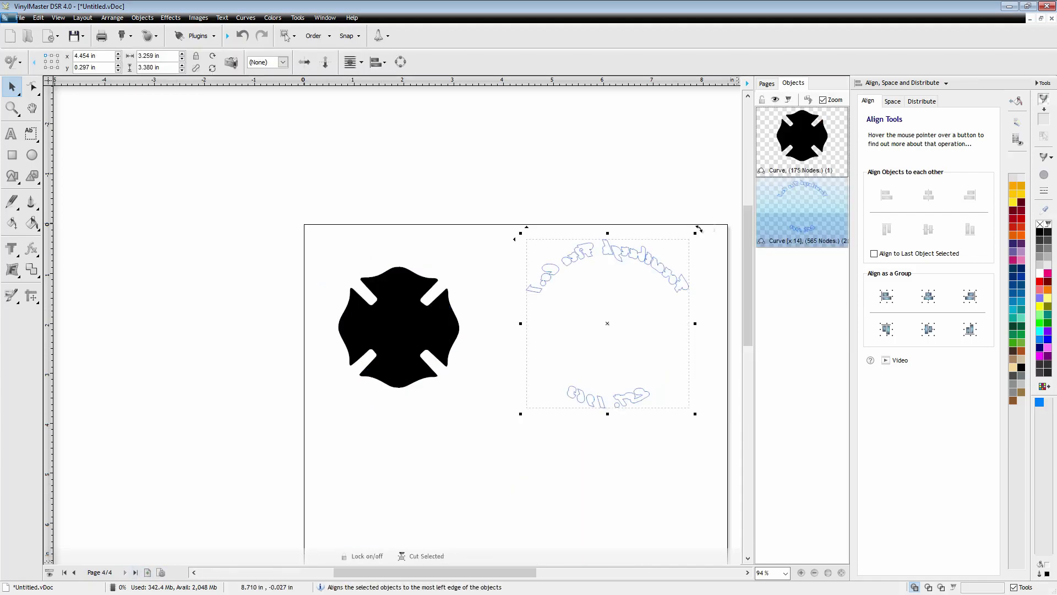
{"action": "left_click", "coordinate": [1039, 231]}
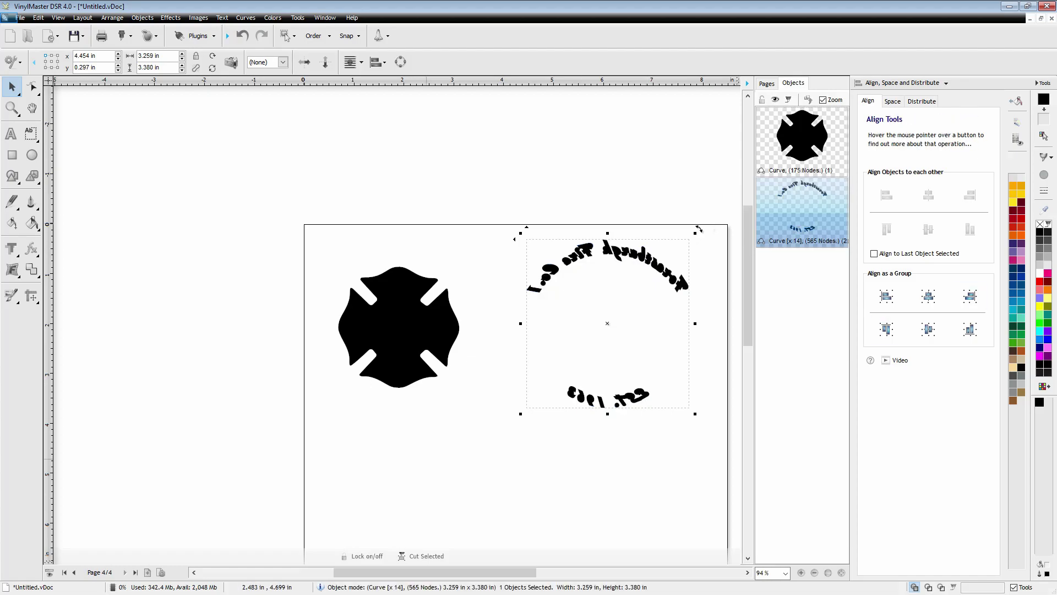
- Copy the second badge's cutting contour onto page 4 inside the lettering and fill it with black
{"action": "left_click", "coordinate": [74, 572]}
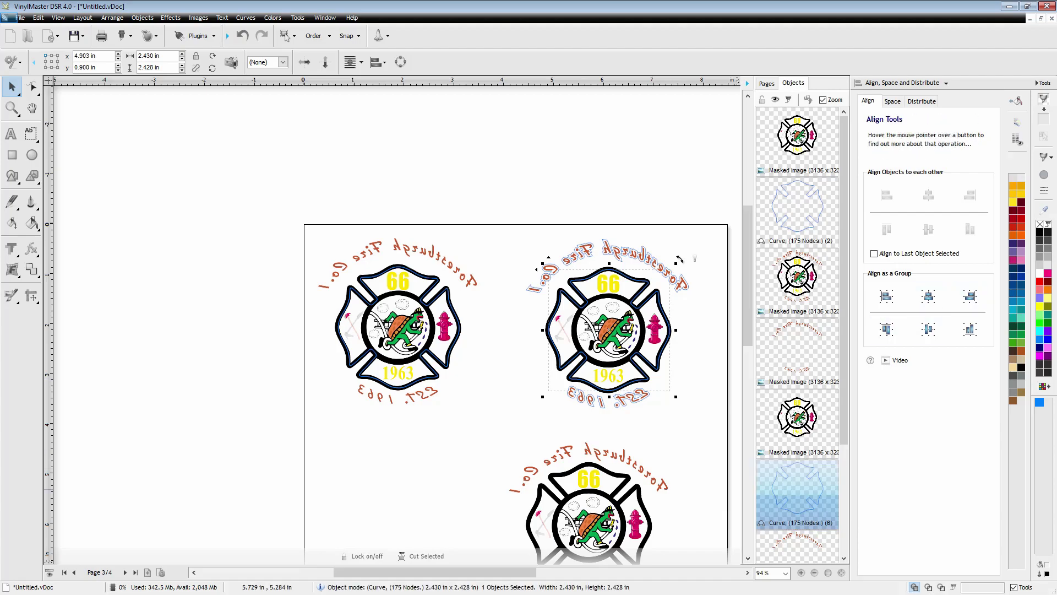
{"action": "left_click", "coordinate": [125, 572]}
{"action": "key", "text": "ctrl+v"}
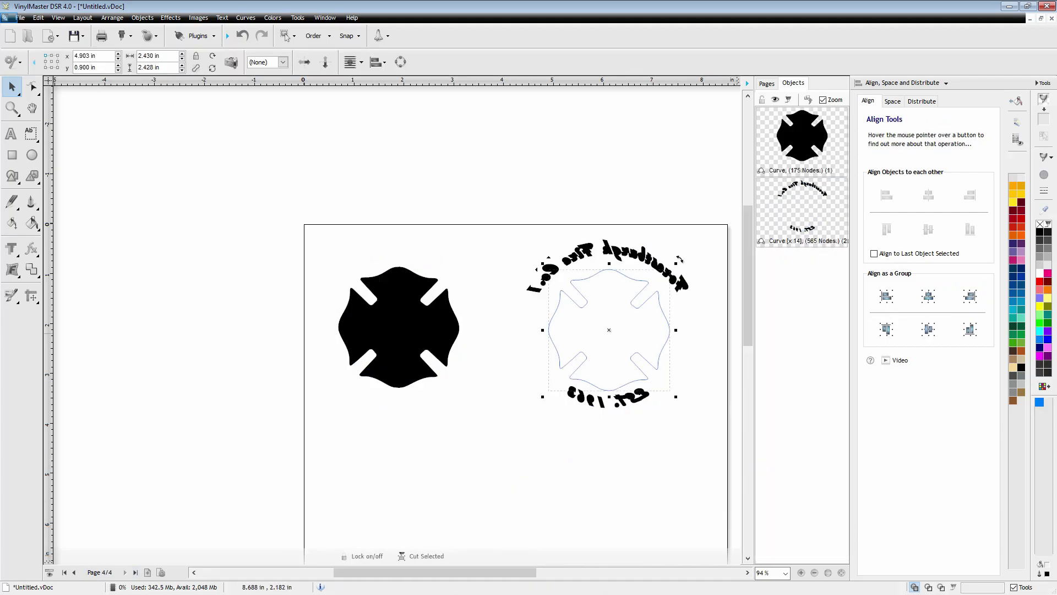
{"action": "left_click", "coordinate": [1041, 364]}
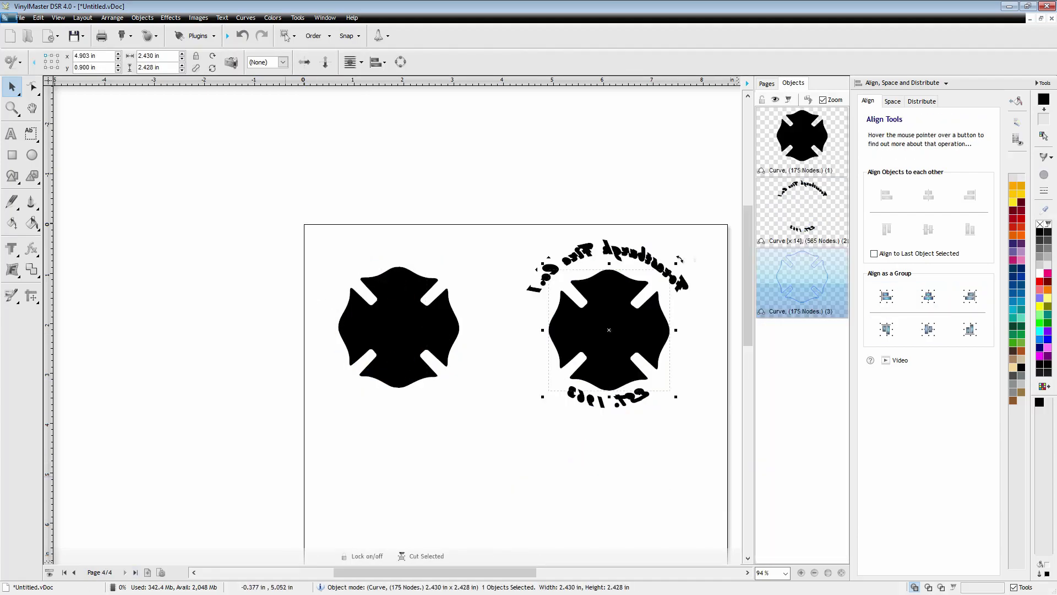
- Return to page 3 and select the spare full badge image below the two contoured badges
{"action": "left_click", "coordinate": [74, 572]}
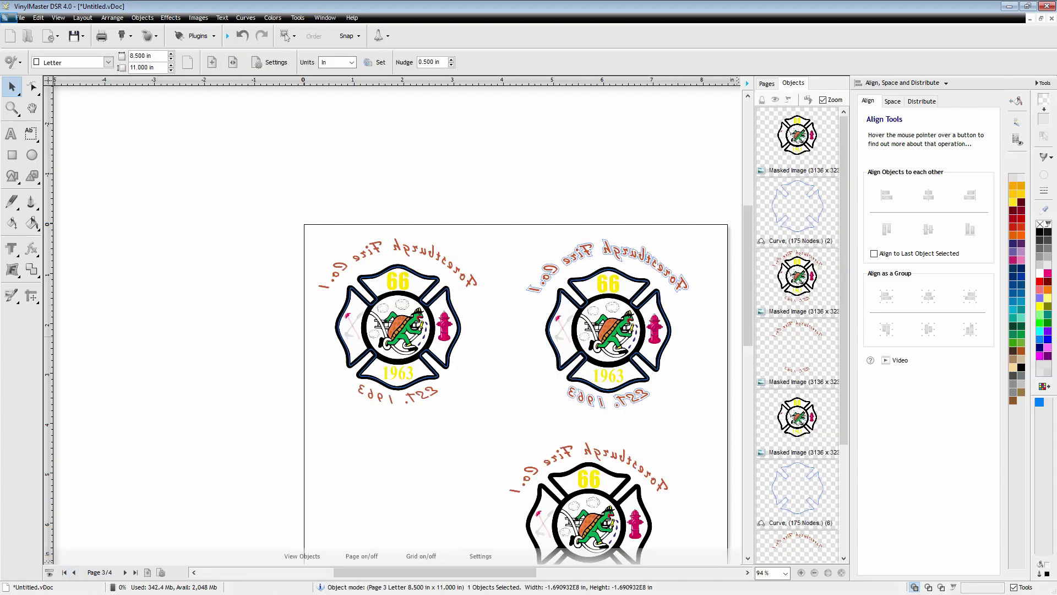
{"action": "left_click", "coordinate": [510, 461]}
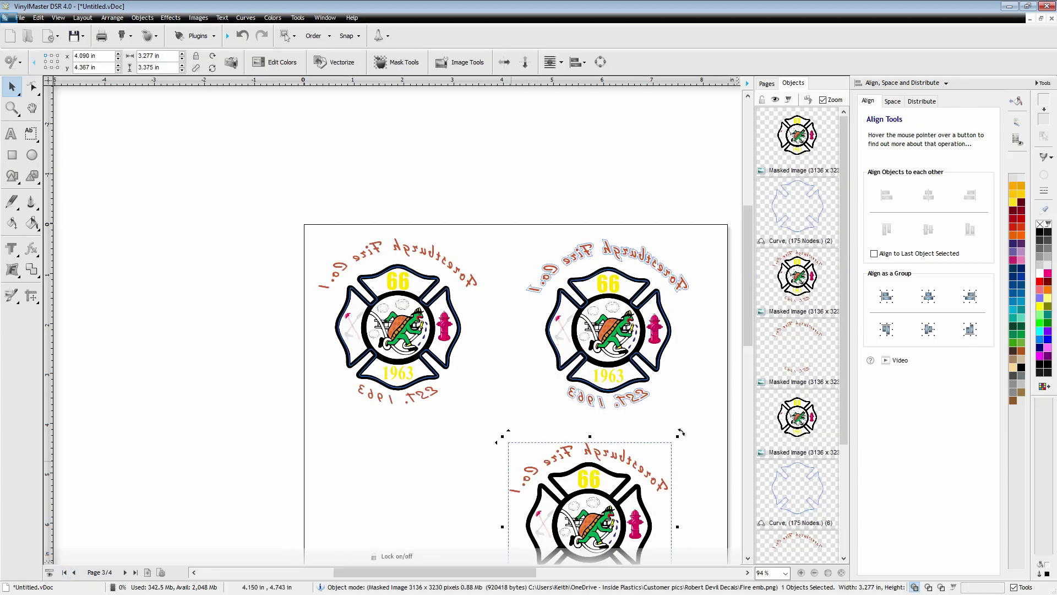
{"action": "left_click_drag", "start_coordinate": [491, 432], "coordinate": [694, 592]}
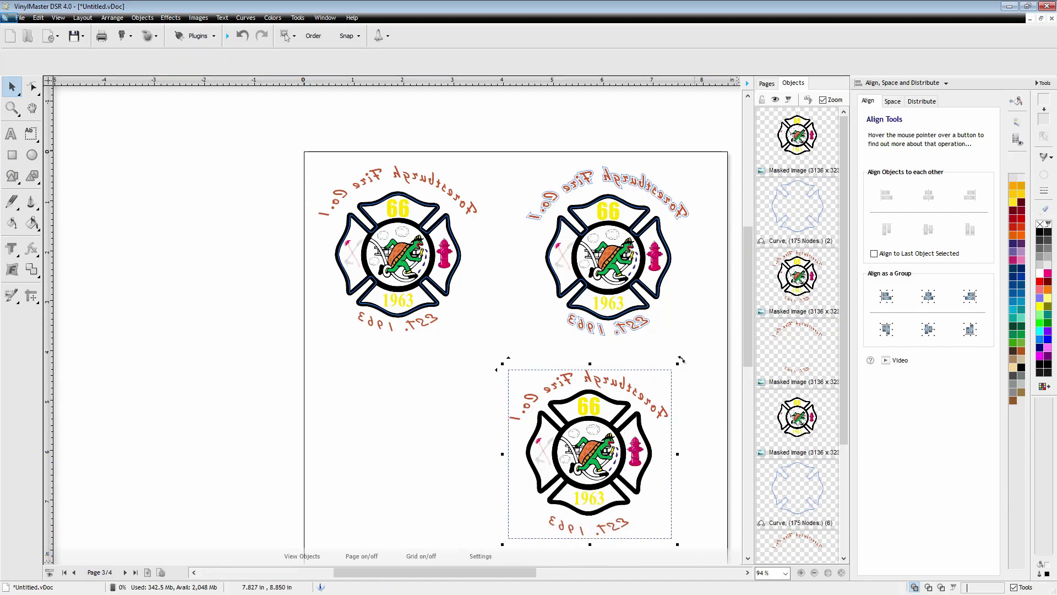
{"action": "left_click", "coordinate": [682, 360]}
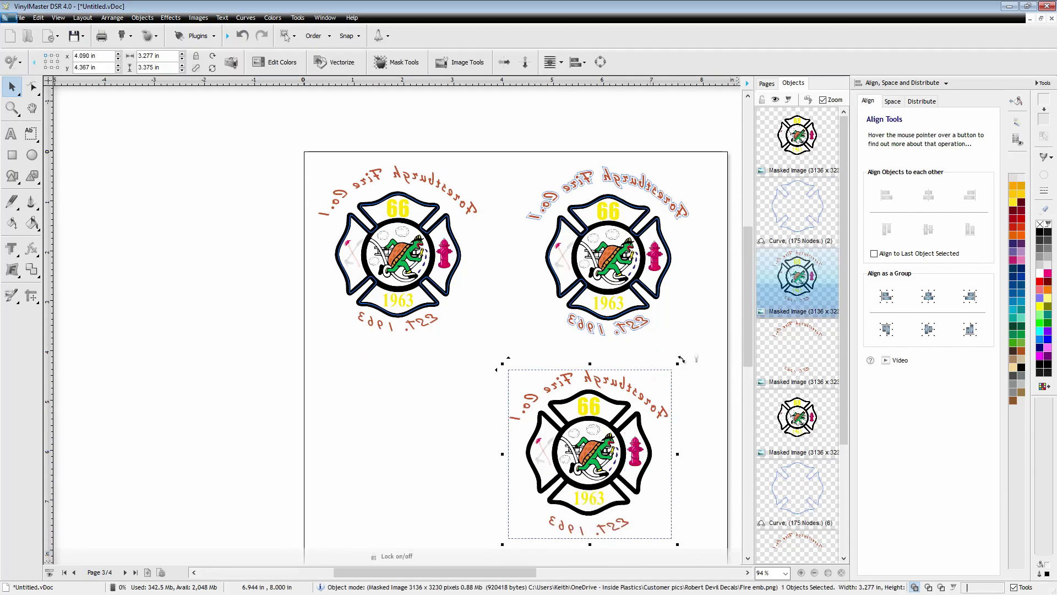
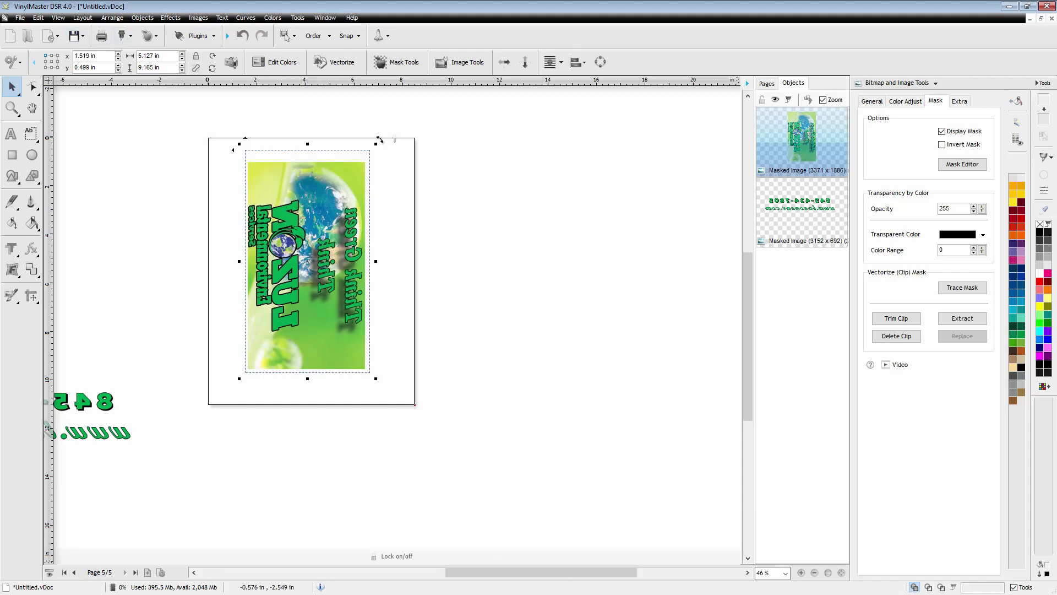
{"action": "left_click", "coordinate": [111, 17]}
{"action": "key", "text": "Right"}
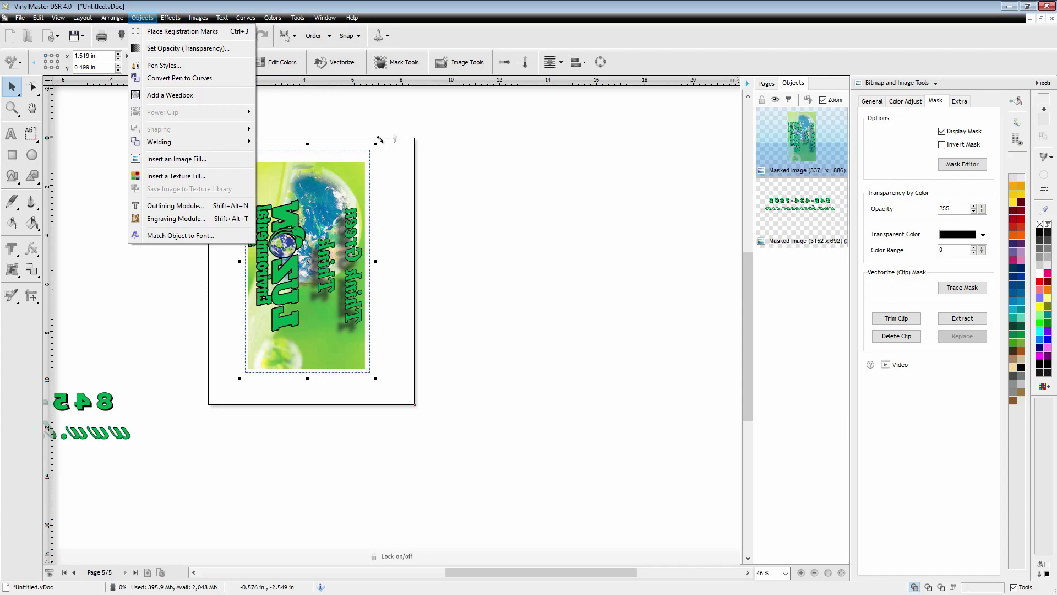
{"action": "key", "text": "Left"}
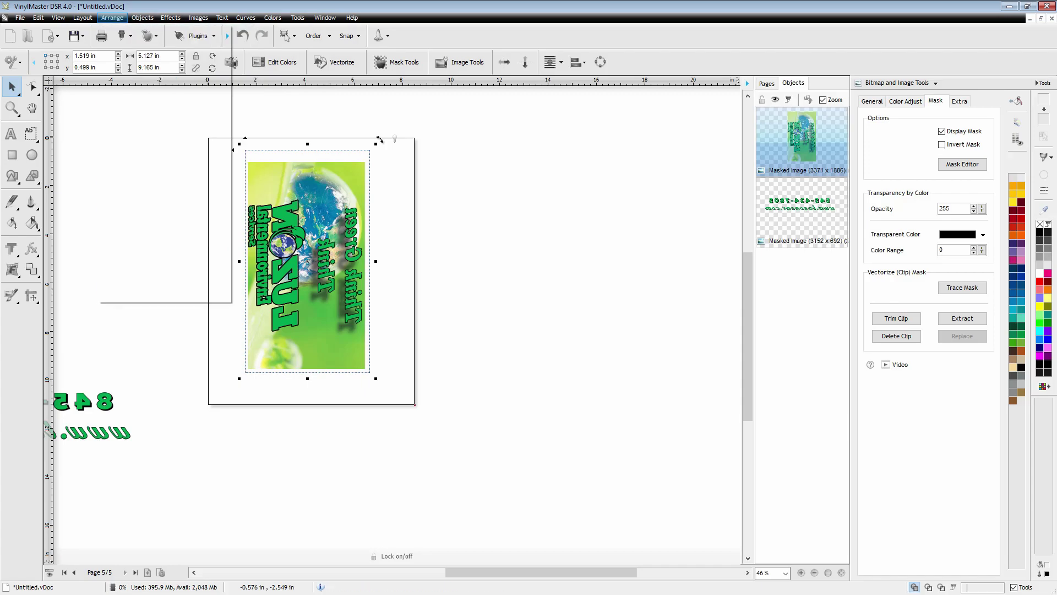
{"action": "left_click", "coordinate": [220, 149]}
{"action": "left_click", "coordinate": [149, 36]}
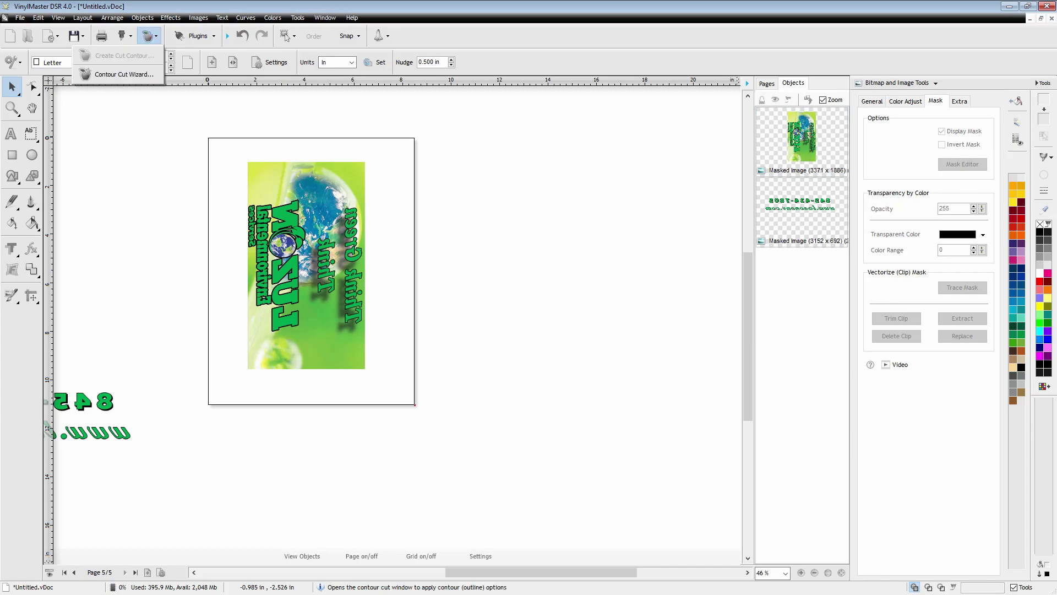
{"action": "left_click", "coordinate": [266, 199]}
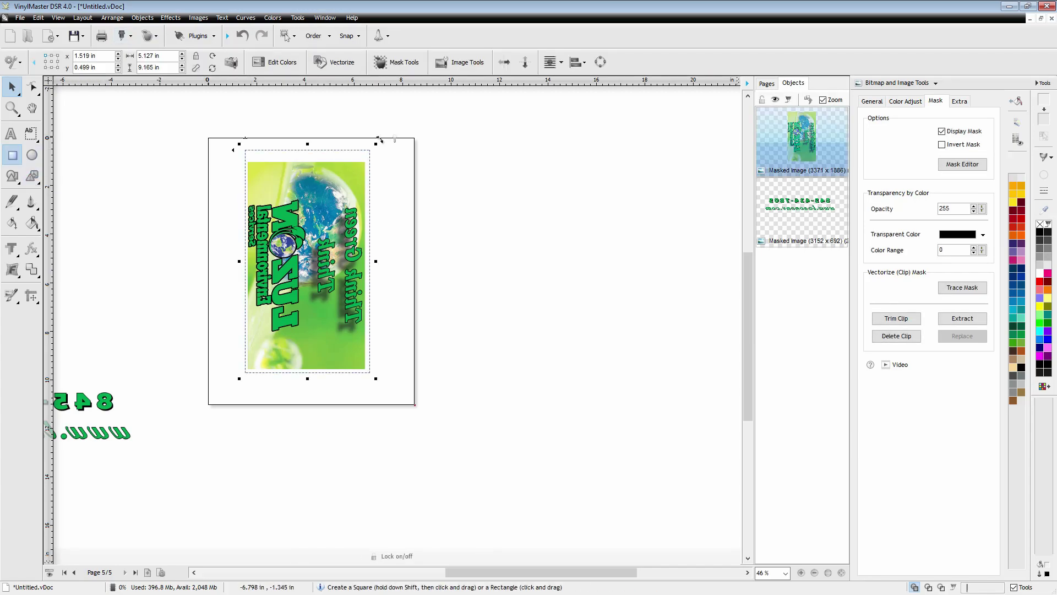
- Draw a black rectangle about 5.3 × 9.0 in around the Think Green image, round its corners about 0.25 in and hollow it into a frame
{"action": "left_click", "coordinate": [12, 155]}
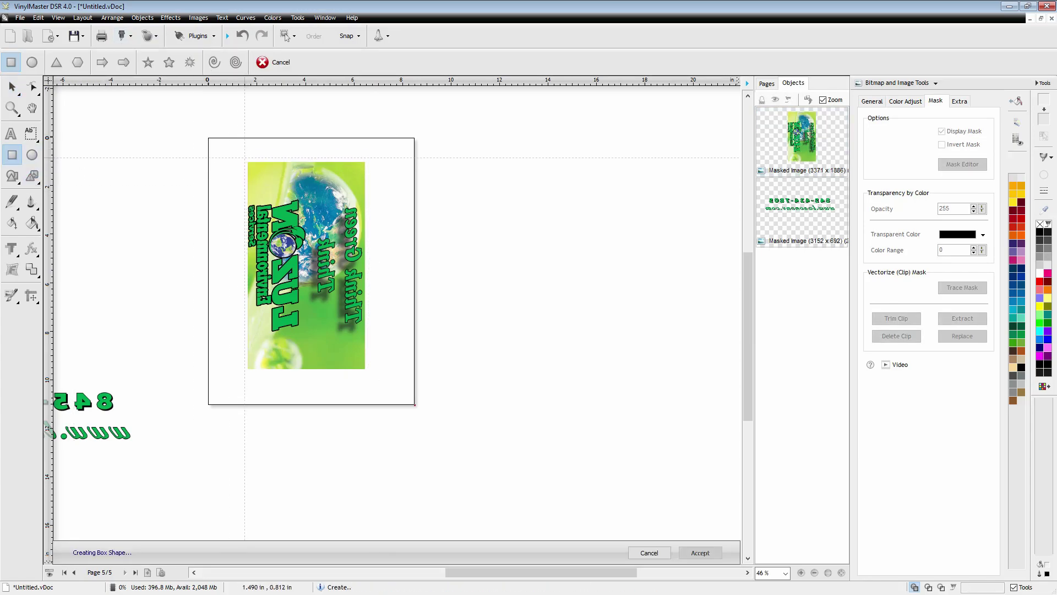
{"action": "left_click_drag", "start_coordinate": [242, 156], "coordinate": [372, 375]}
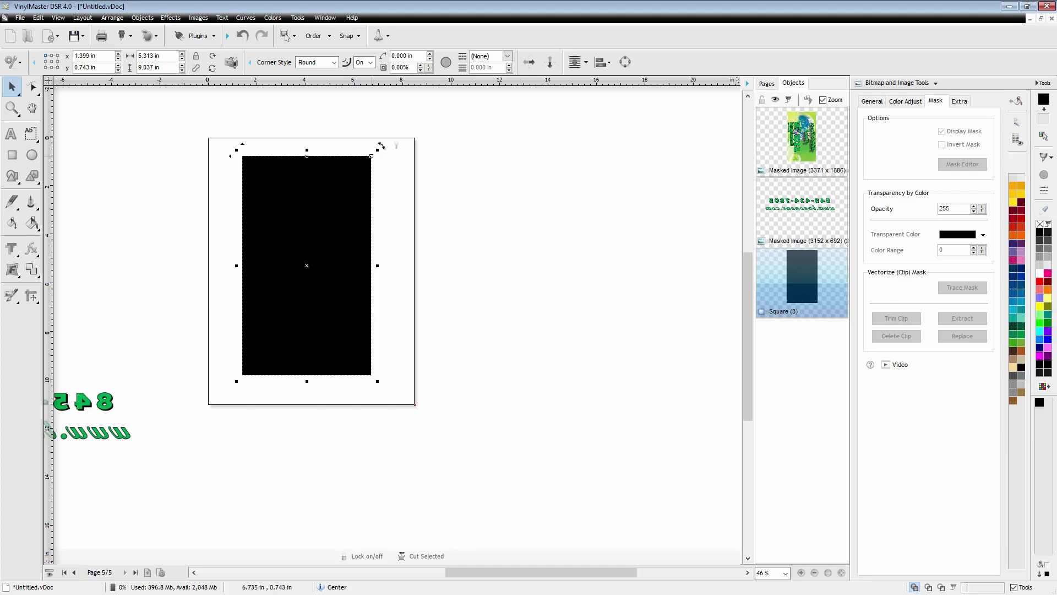
{"action": "left_click_drag", "start_coordinate": [371, 155], "coordinate": [306, 164]}
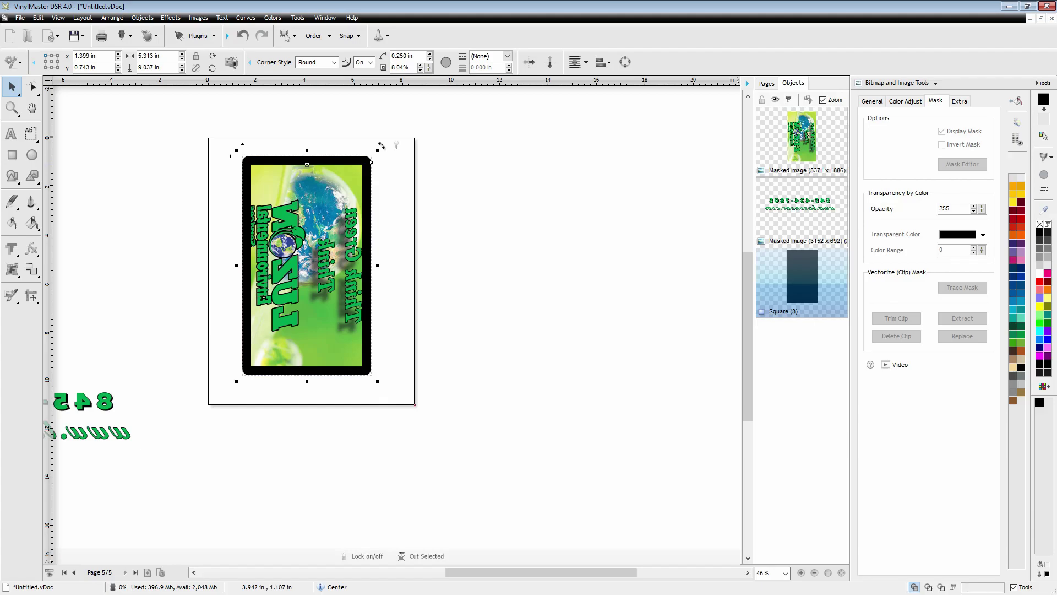
{"action": "left_click_drag", "start_coordinate": [307, 164], "coordinate": [307, 160]}
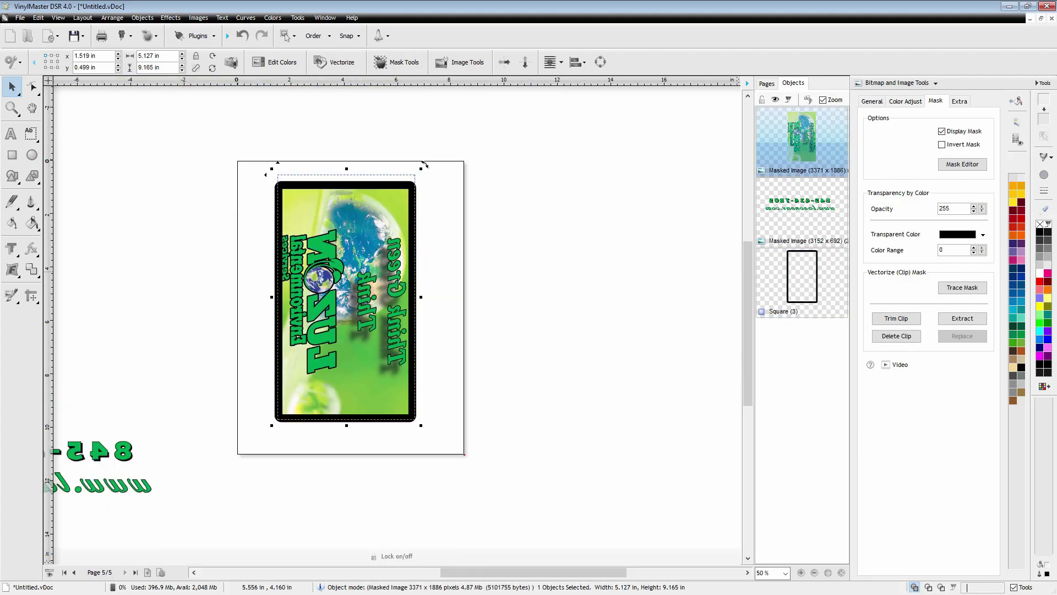
- Fit the black frame to the Think Green image's edges at about 5.11 × 8.76 in, thinning its border to about 3.33%
{"action": "left_click", "coordinate": [345, 185]}
{"action": "left_click_drag", "start_coordinate": [345, 190], "coordinate": [345, 189]}
{"action": "scroll", "coordinate": [400, 317], "scroll_direction": "down", "scroll_amount": 1}
{"action": "left_click_drag", "start_coordinate": [354, 411], "coordinate": [354, 402]}
{"action": "scroll", "coordinate": [355, 401], "scroll_direction": "up", "scroll_amount": 1}
{"action": "scroll", "coordinate": [308, 357], "scroll_direction": "up", "scroll_amount": 5}
{"action": "left_click_drag", "start_coordinate": [439, 339], "coordinate": [438, 332]}
{"action": "scroll", "coordinate": [439, 332], "scroll_direction": "down", "scroll_amount": 2}
{"action": "scroll", "coordinate": [421, 325], "scroll_direction": "up", "scroll_amount": 3}
{"action": "left_click_drag", "start_coordinate": [243, 329], "coordinate": [244, 329]}
{"action": "scroll", "coordinate": [244, 329], "scroll_direction": "up", "scroll_amount": 3}
{"action": "scroll", "coordinate": [418, 333], "scroll_direction": "down", "scroll_amount": 5}
{"action": "scroll", "coordinate": [611, 360], "scroll_direction": "up", "scroll_amount": 5}
{"action": "left_click_drag", "start_coordinate": [541, 89], "coordinate": [538, 90]}
{"action": "scroll", "coordinate": [392, 320], "scroll_direction": "down", "scroll_amount": 5}
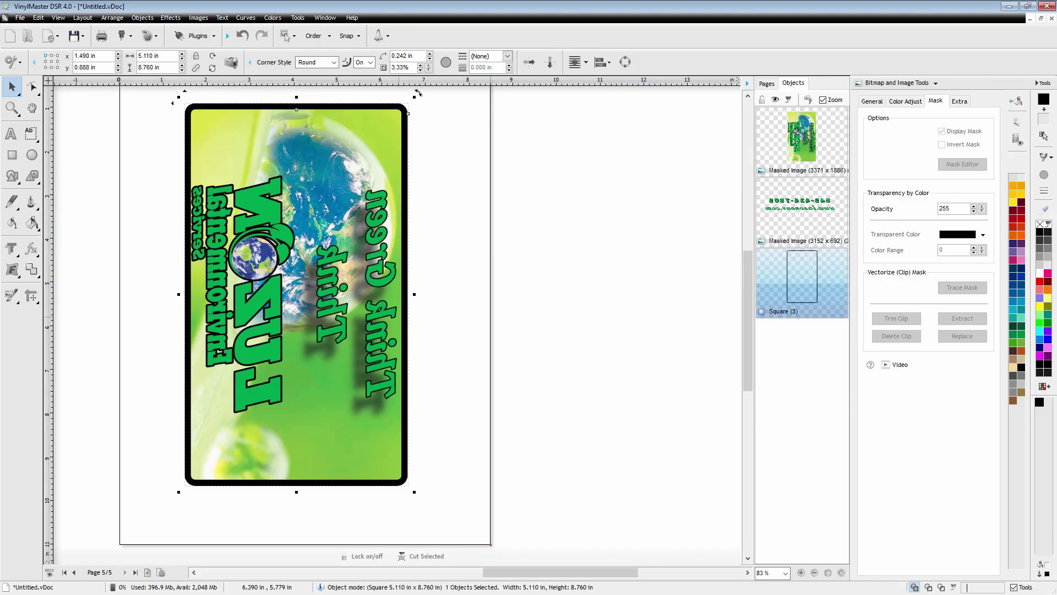
- Select the Think Green image and start a cutting contour for it, including its auto-traced image contour with the default tracing settings
{"action": "left_click", "coordinate": [298, 287]}
{"action": "scroll", "coordinate": [392, 318], "scroll_direction": "down", "scroll_amount": 6}
{"action": "scroll", "coordinate": [338, 332], "scroll_direction": "up", "scroll_amount": 3}
{"action": "scroll", "coordinate": [558, 287], "scroll_direction": "up", "scroll_amount": 2}
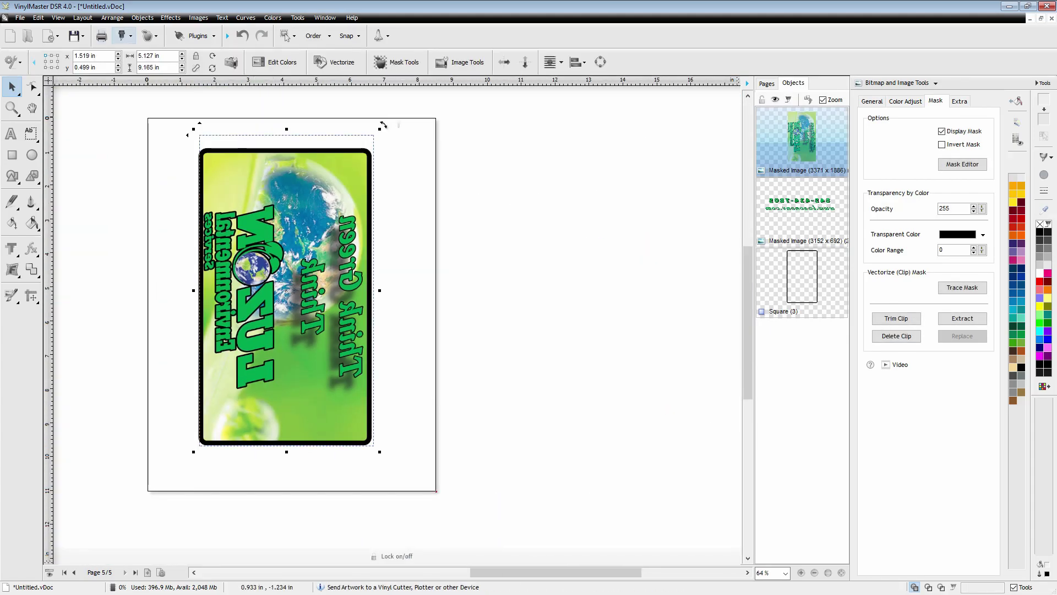
{"action": "left_click", "coordinate": [150, 35]}
{"action": "left_click", "coordinate": [110, 55]}
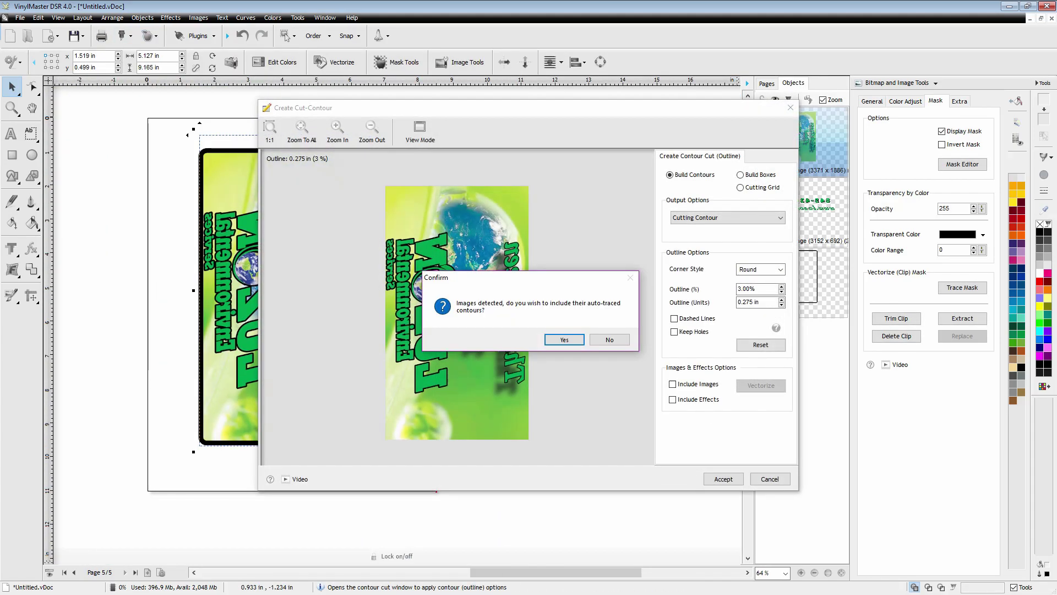
{"action": "left_click", "coordinate": [565, 339]}
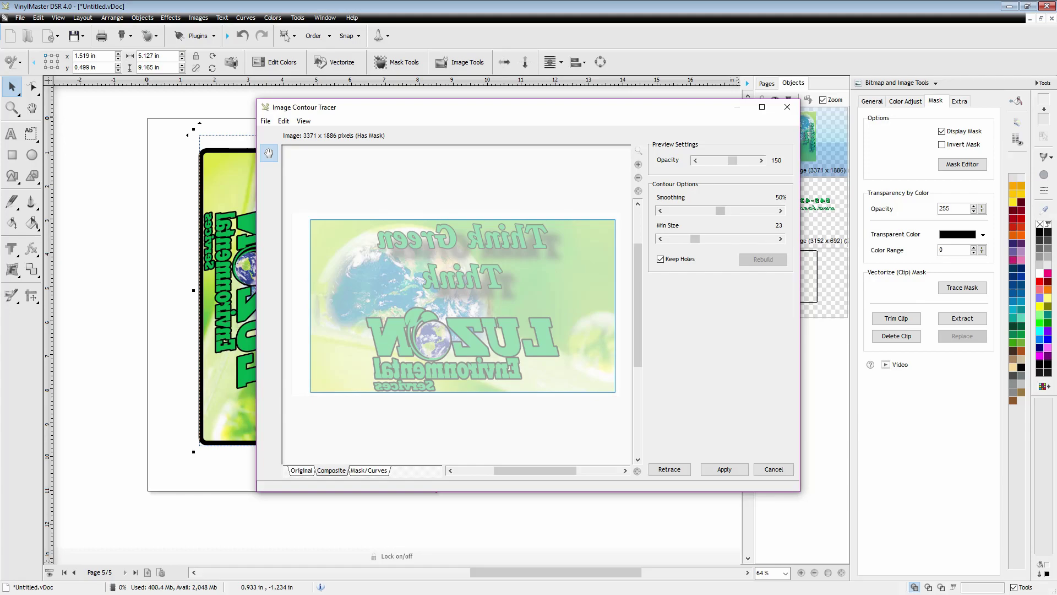
{"action": "key", "text": "Return"}
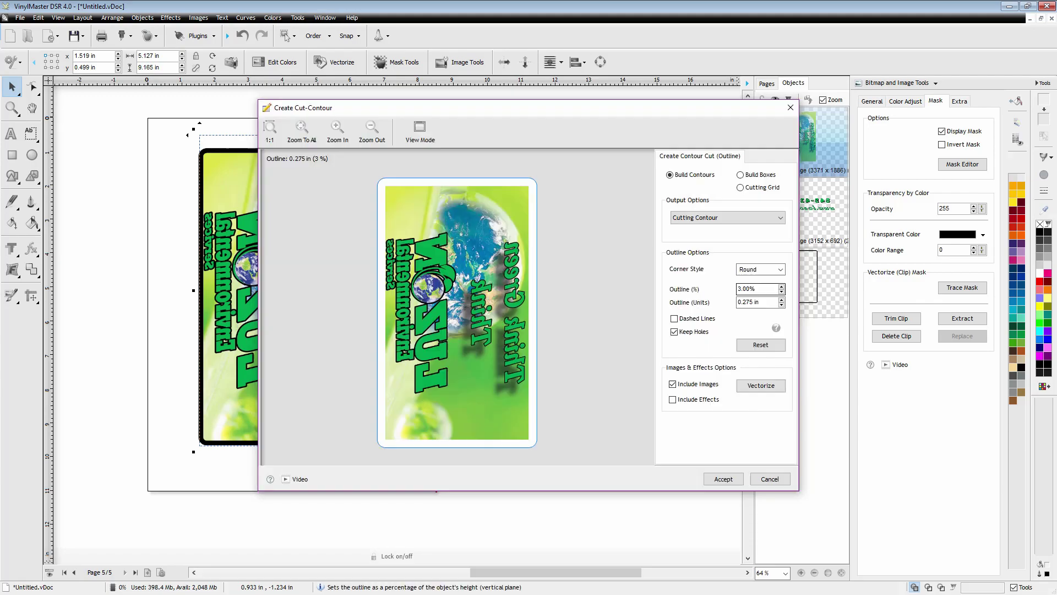
- Set the Think Green contour's outline to 0.10% and accept the contour
{"action": "left_click", "coordinate": [757, 289]}
{"action": "type", "text": "1"}
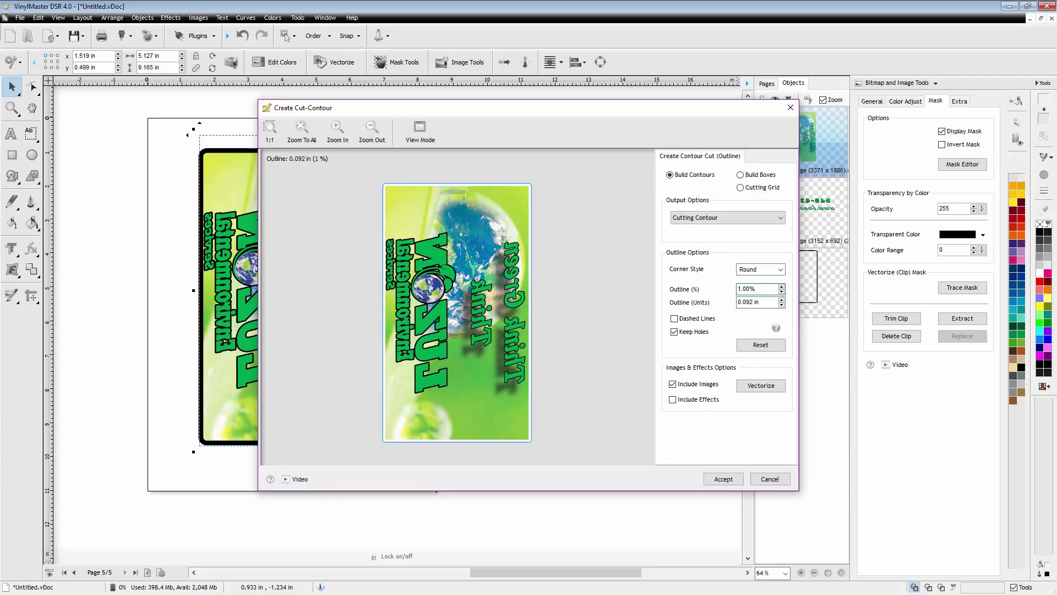
{"action": "left_click", "coordinate": [757, 302]}
{"action": "left_click", "coordinate": [757, 289]}
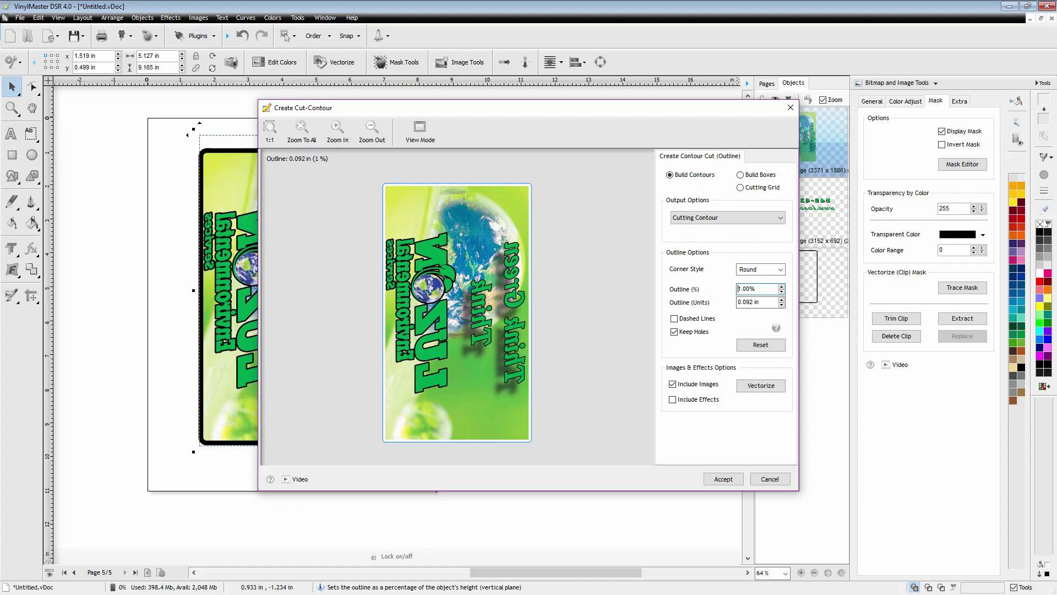
{"action": "key", "text": "BackSpace"}
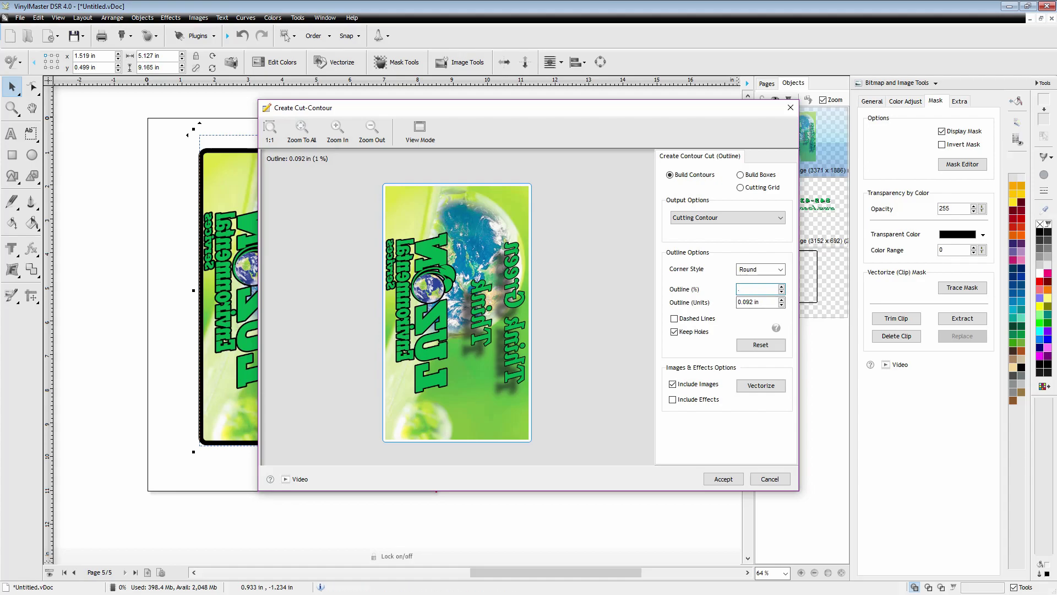
{"action": "type", "text": ".1"}
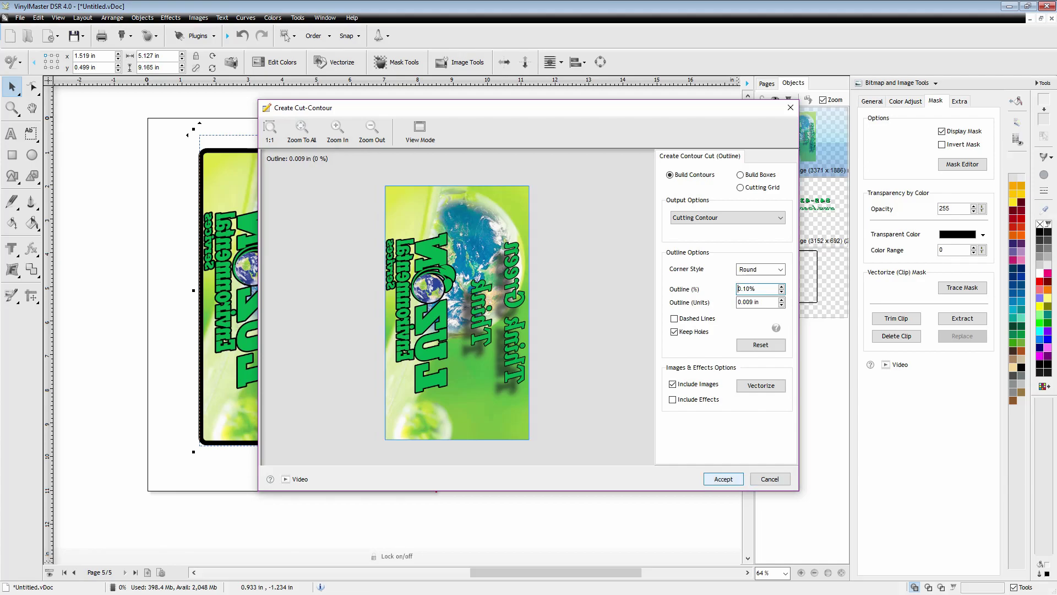
{"action": "left_click", "coordinate": [723, 479]}
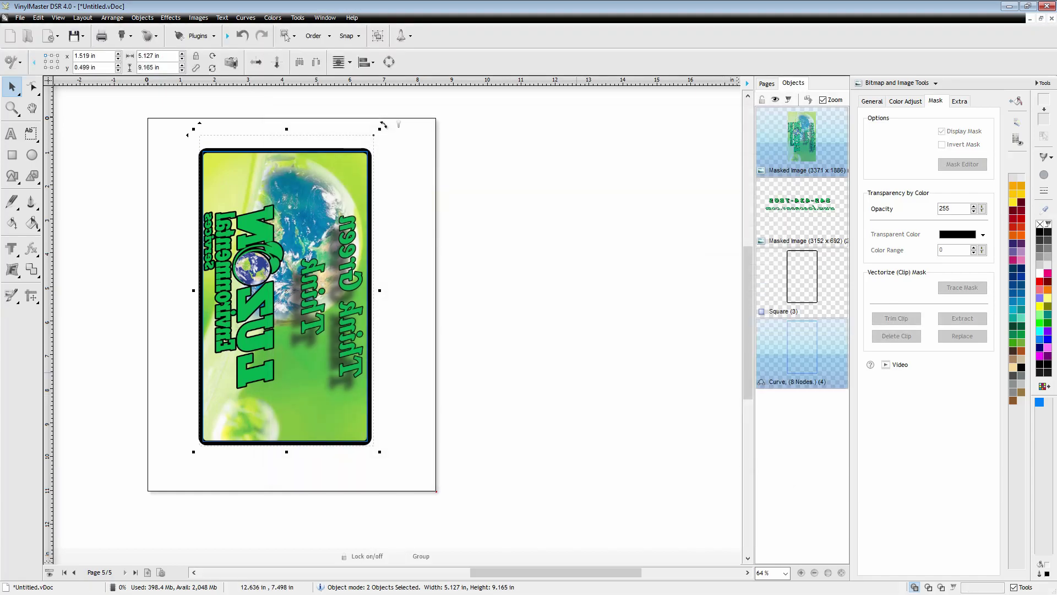
- Copy the Think Green image's cutting contour onto a new page 6 and fill it with black
{"action": "key", "text": "ctrl+z"}
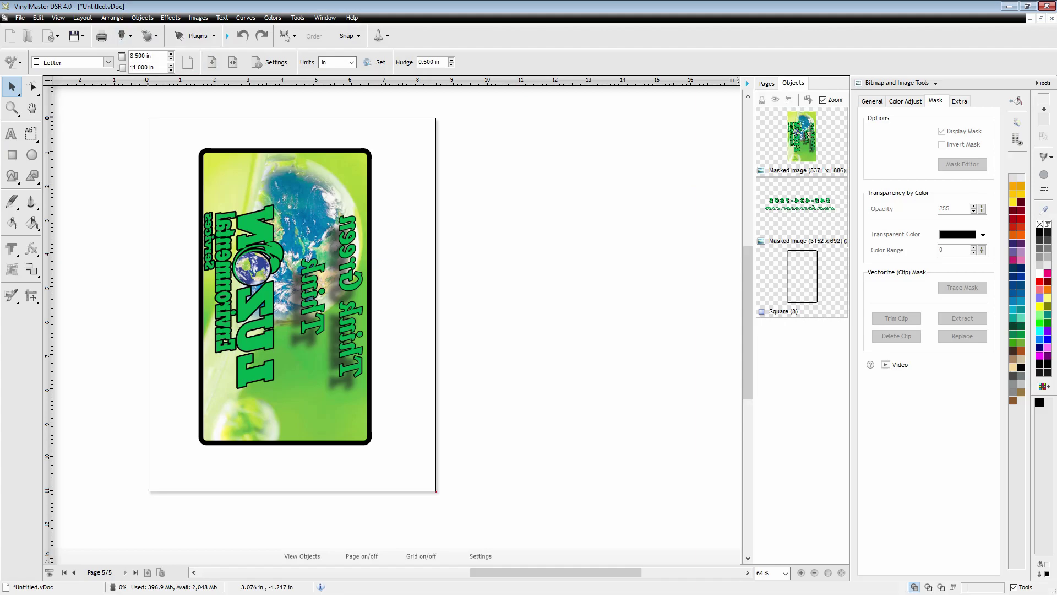
{"action": "key", "text": "ctrl+y"}
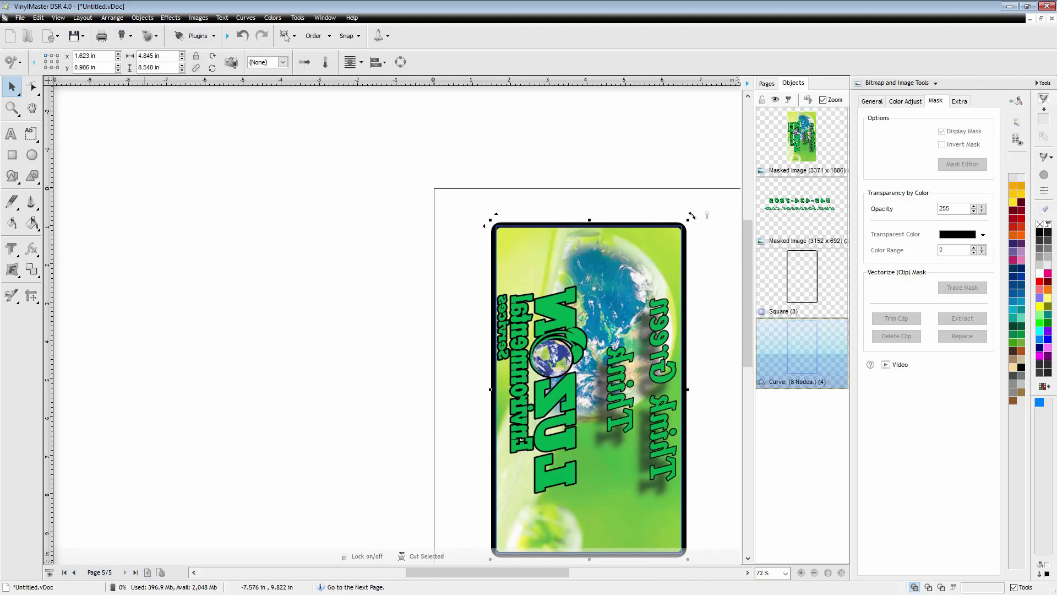
{"action": "left_click", "coordinate": [148, 572]}
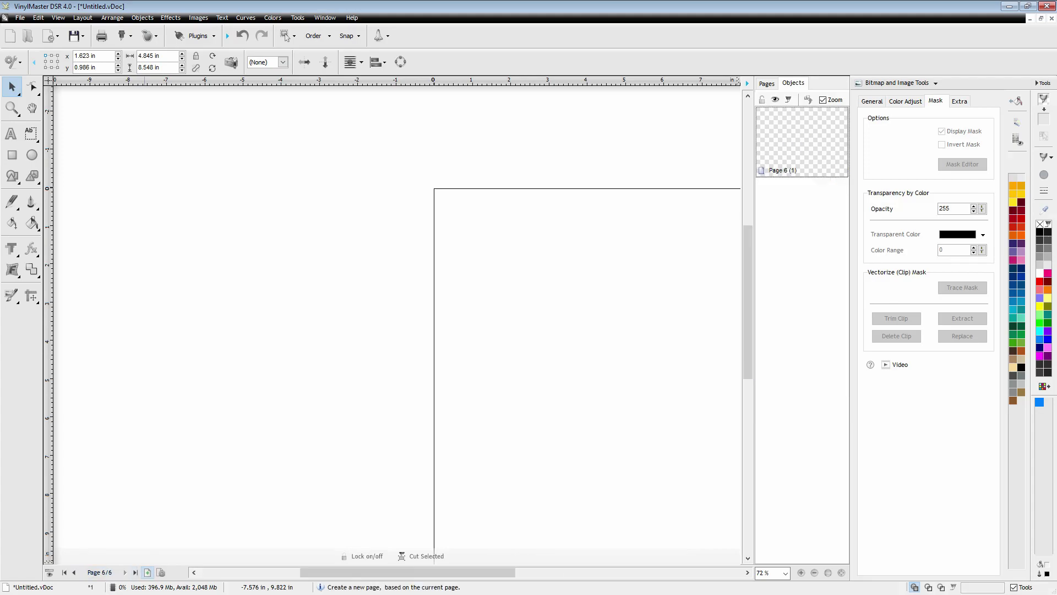
{"action": "key", "text": "ctrl+v"}
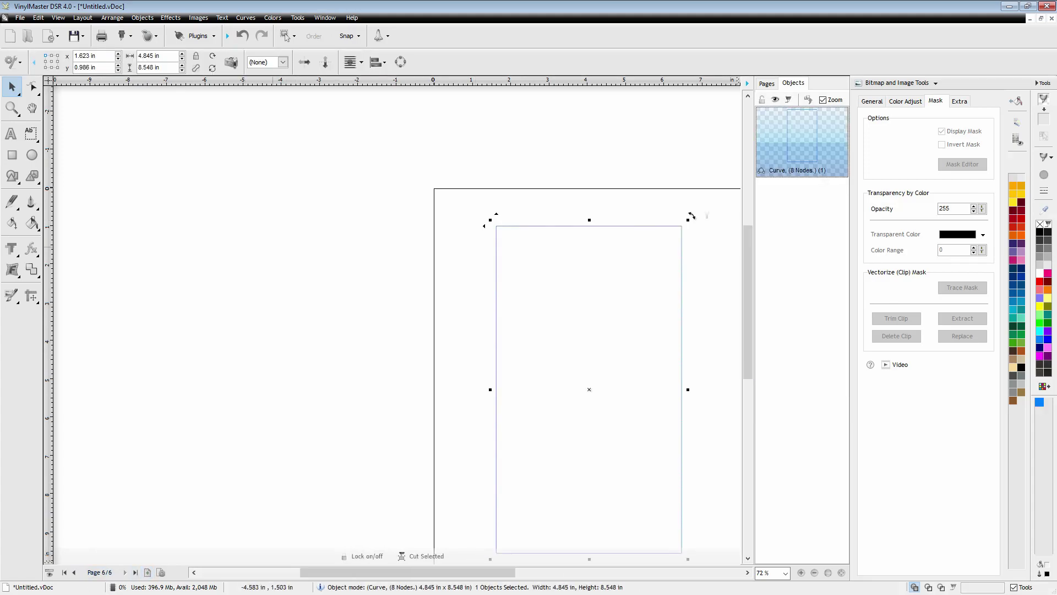
{"action": "left_click", "coordinate": [1040, 232]}
{"action": "scroll", "coordinate": [392, 320], "scroll_direction": "down", "scroll_amount": 3}
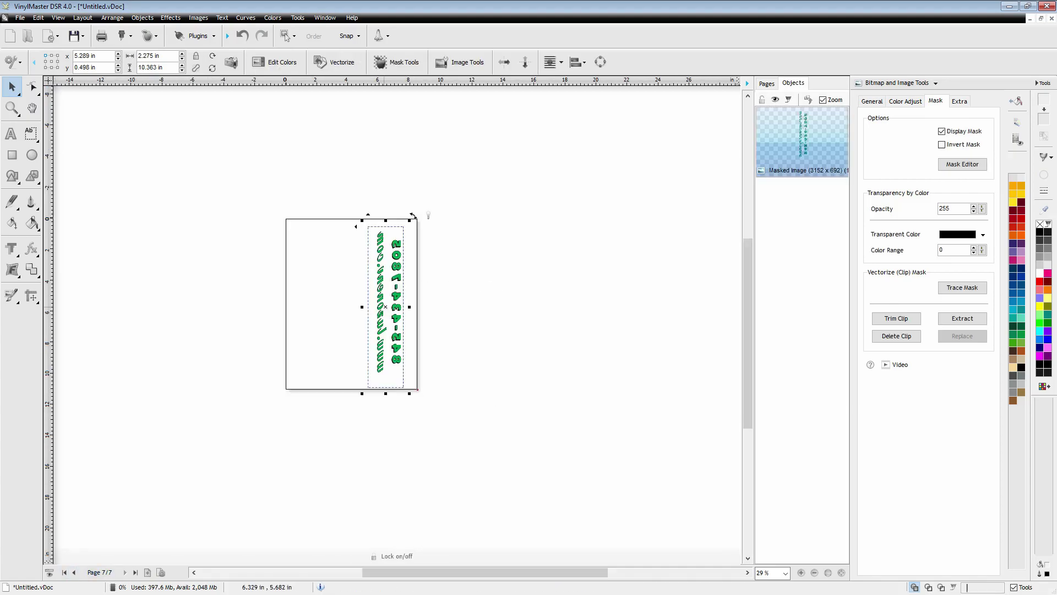
- Paste a second copy of the phone and website lettering on page 7, beside the original, and scale it to about 1.64 × 7.47 in
{"action": "key", "text": "ctrl+v"}
{"action": "left_click_drag", "start_coordinate": [264, 369], "coordinate": [181, 474]}
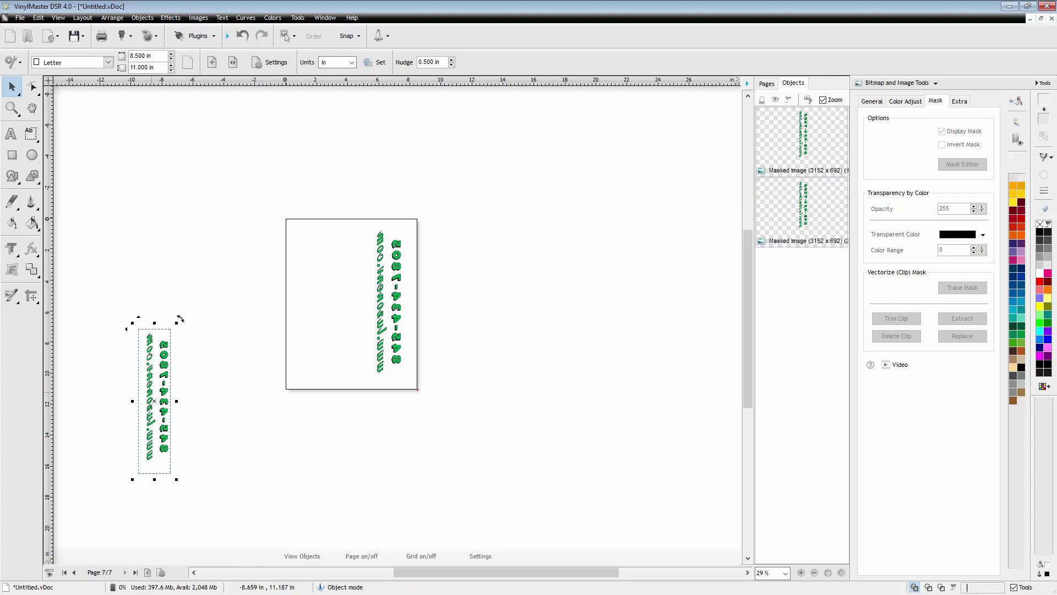
{"action": "left_click_drag", "start_coordinate": [154, 401], "coordinate": [337, 312]}
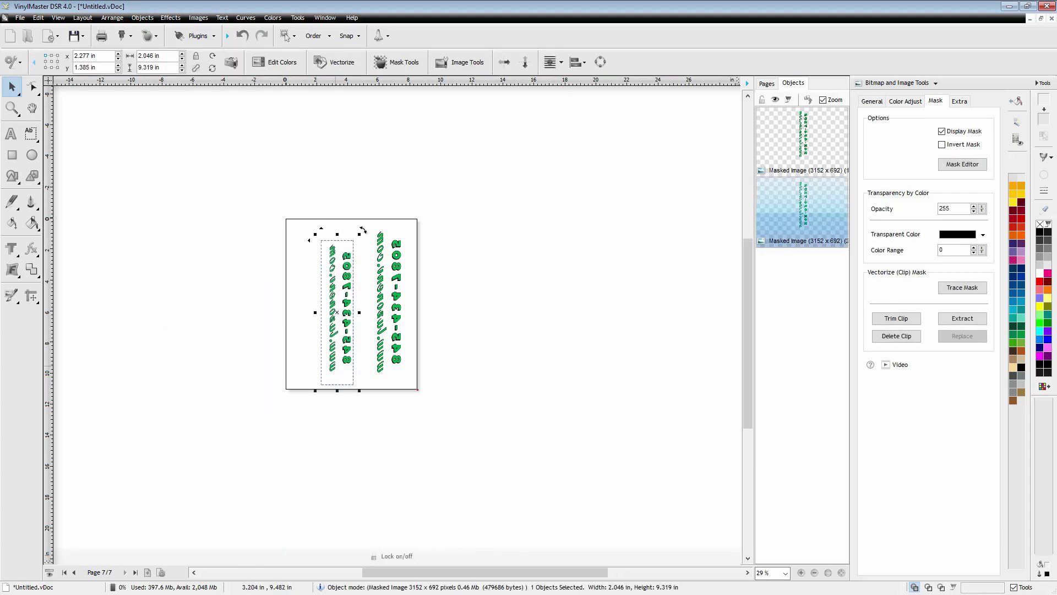
{"action": "left_click_drag", "start_coordinate": [315, 389], "coordinate": [319, 375], "text": "shift"}
{"action": "scroll", "coordinate": [322, 335], "scroll_direction": "up", "scroll_amount": 8}
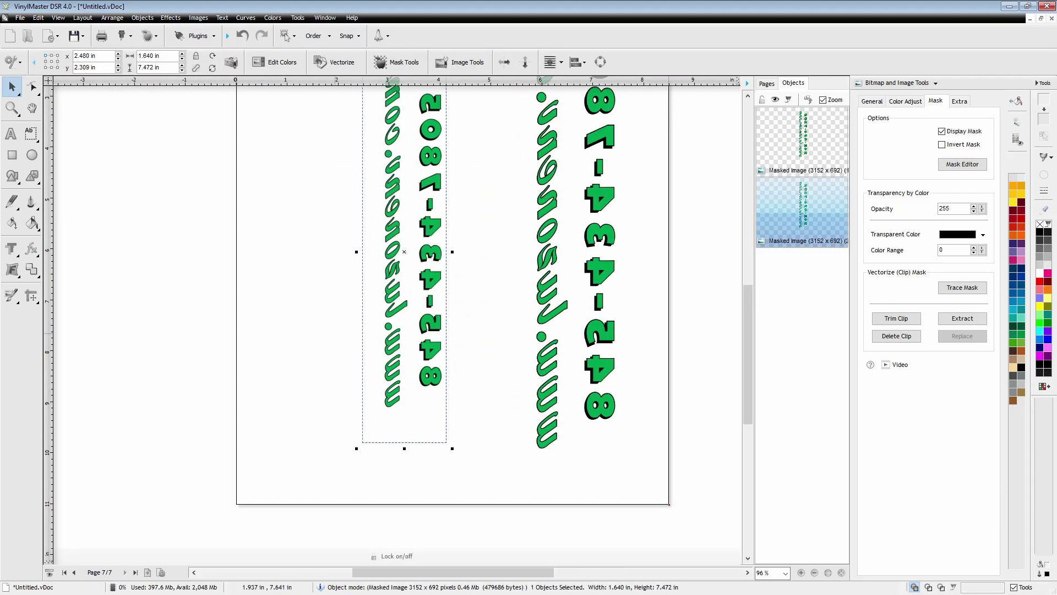
{"action": "scroll", "coordinate": [341, 334], "scroll_direction": "down", "scroll_amount": 5}
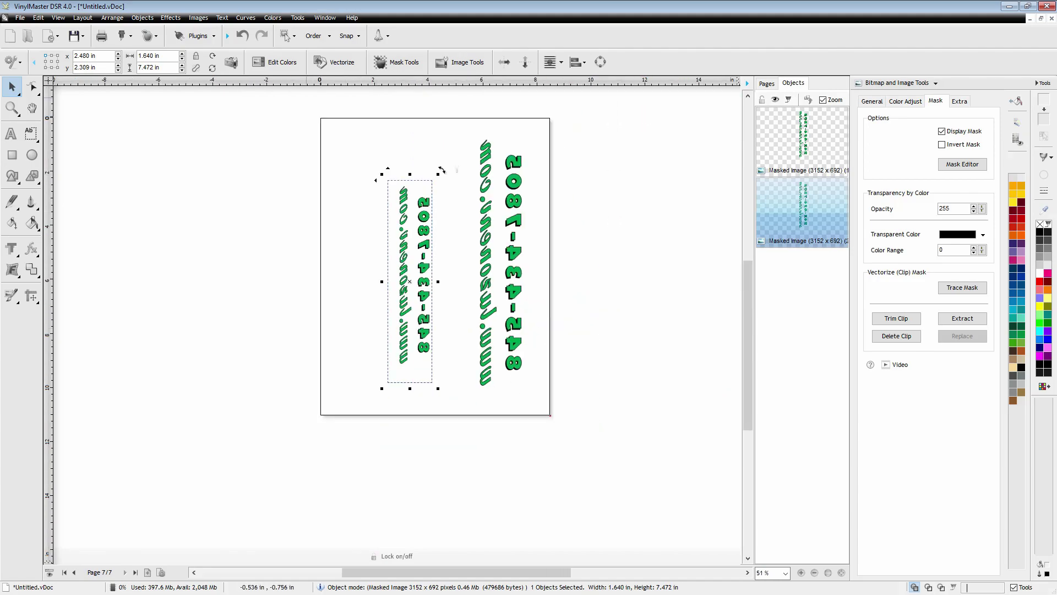
- Vectorize the smaller lettering copy using 3 colors, with Smoothing and Corners at 0.00 and the source image replaced
{"action": "left_click", "coordinate": [335, 62]}
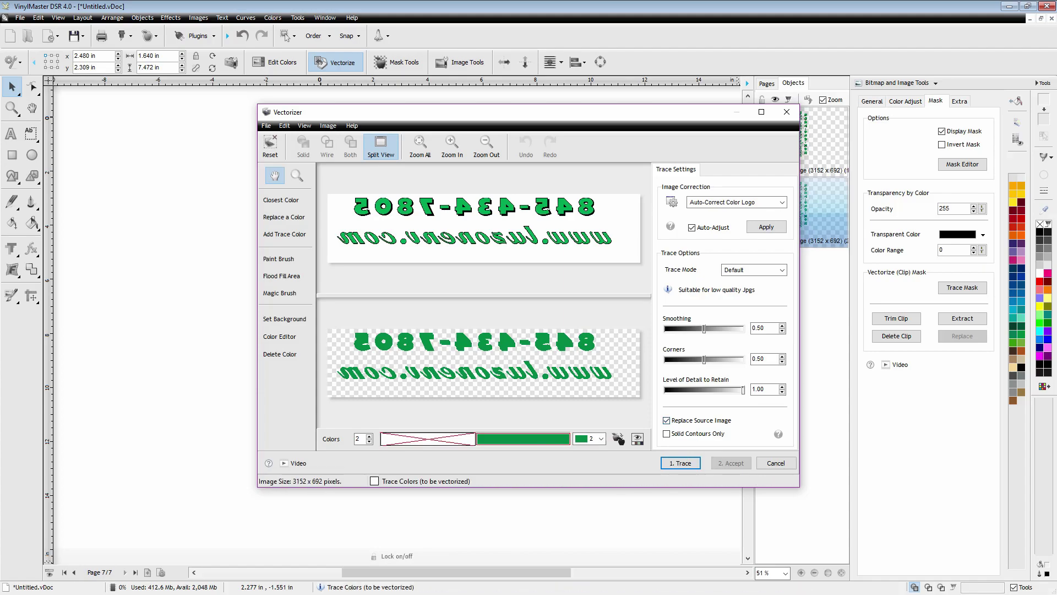
{"action": "left_click", "coordinate": [369, 436]}
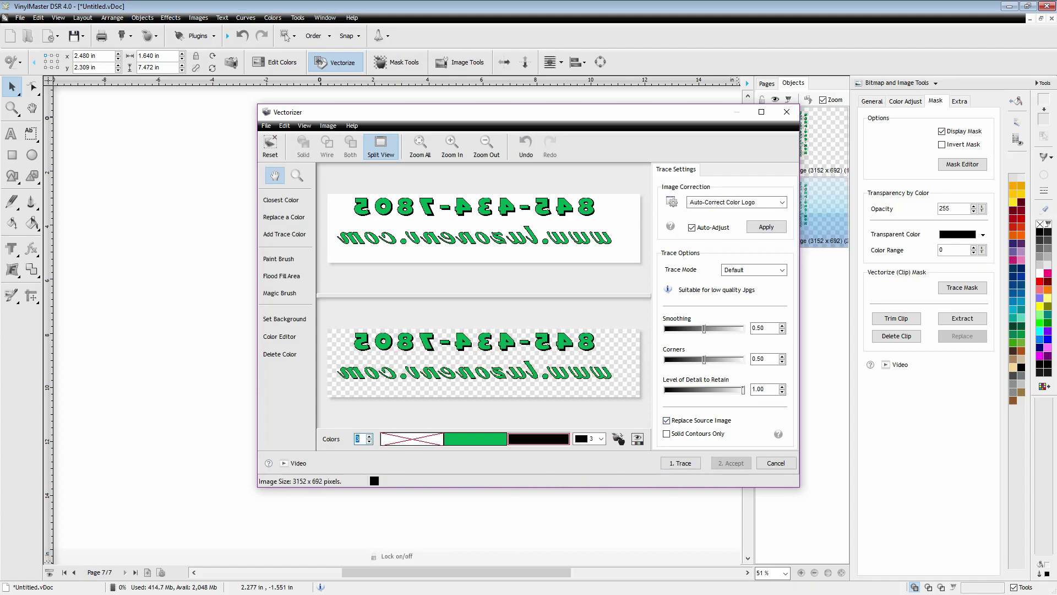
{"action": "left_click_drag", "start_coordinate": [706, 329], "coordinate": [664, 329]}
{"action": "left_click_drag", "start_coordinate": [705, 360], "coordinate": [666, 360]}
{"action": "left_click", "coordinate": [681, 463]}
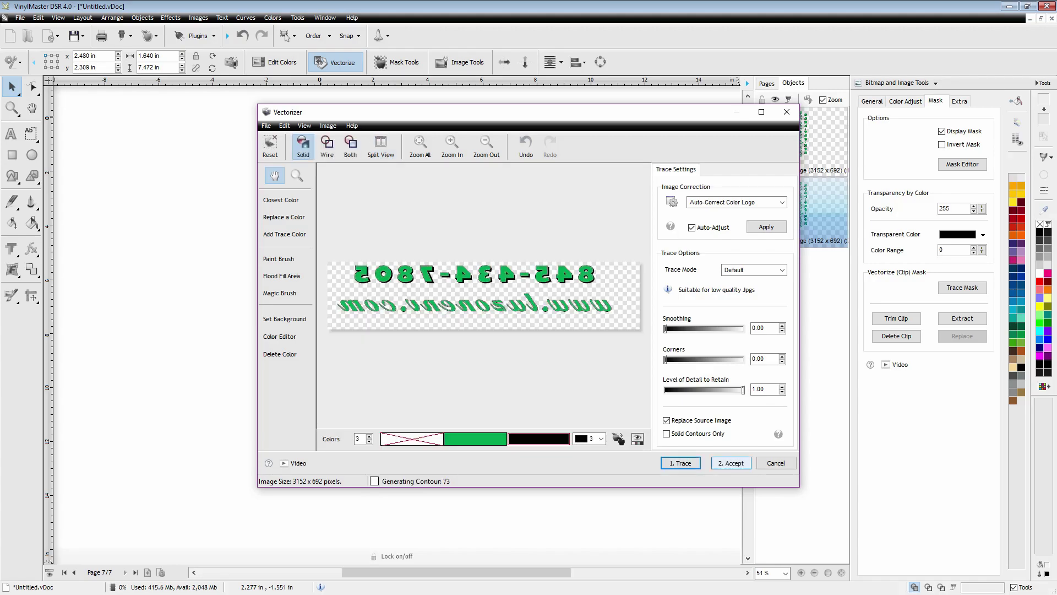
{"action": "left_click", "coordinate": [731, 463]}
{"action": "scroll", "coordinate": [450, 293], "scroll_direction": "up", "scroll_amount": 6}
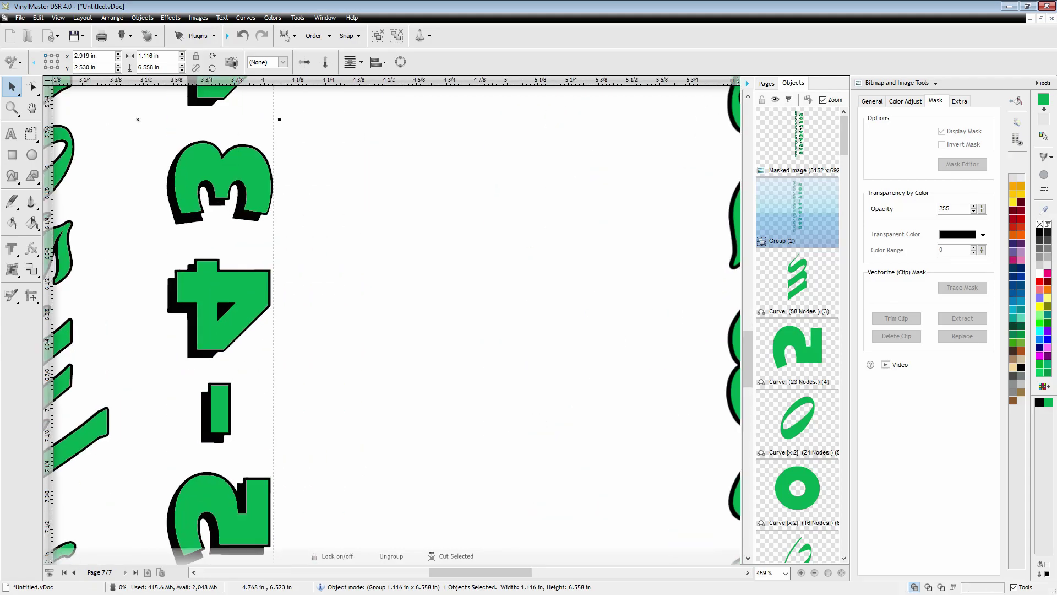
{"action": "scroll", "coordinate": [450, 293], "scroll_direction": "down", "scroll_amount": 5}
{"action": "scroll", "coordinate": [391, 319], "scroll_direction": "down", "scroll_amount": 3}
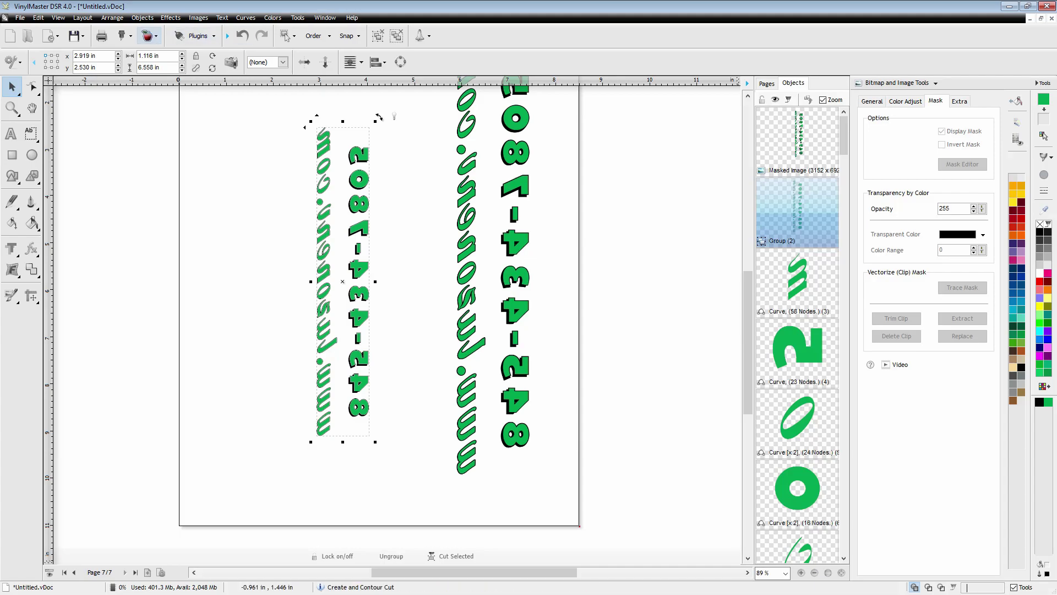
- Add a black, smooth-cornered outline of 0.75% to the vectorized lettering with the Outlining Module, keeping the holes
{"action": "left_click", "coordinate": [195, 36]}
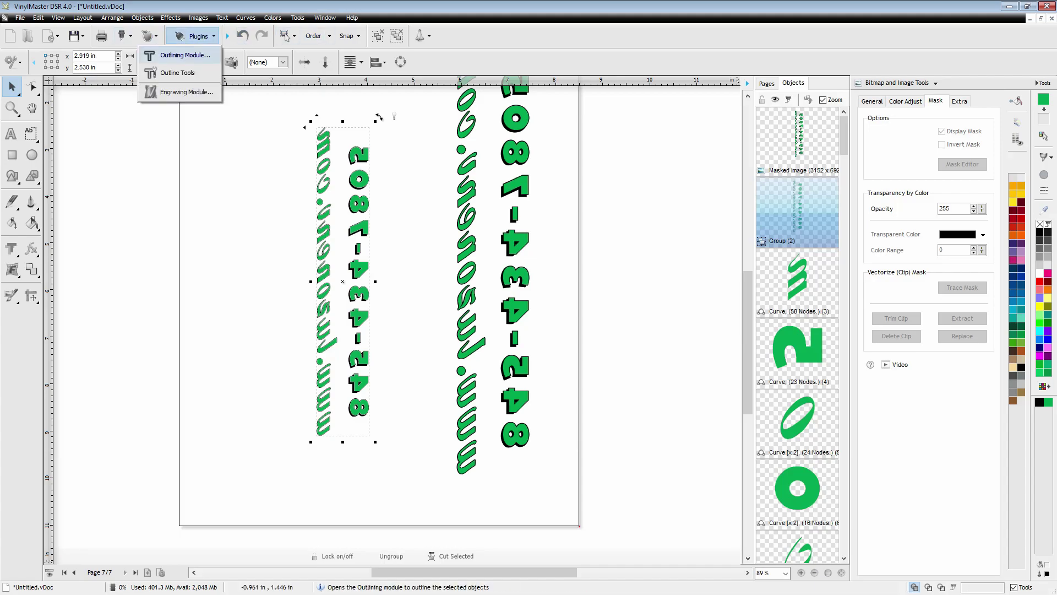
{"action": "left_click", "coordinate": [179, 55]}
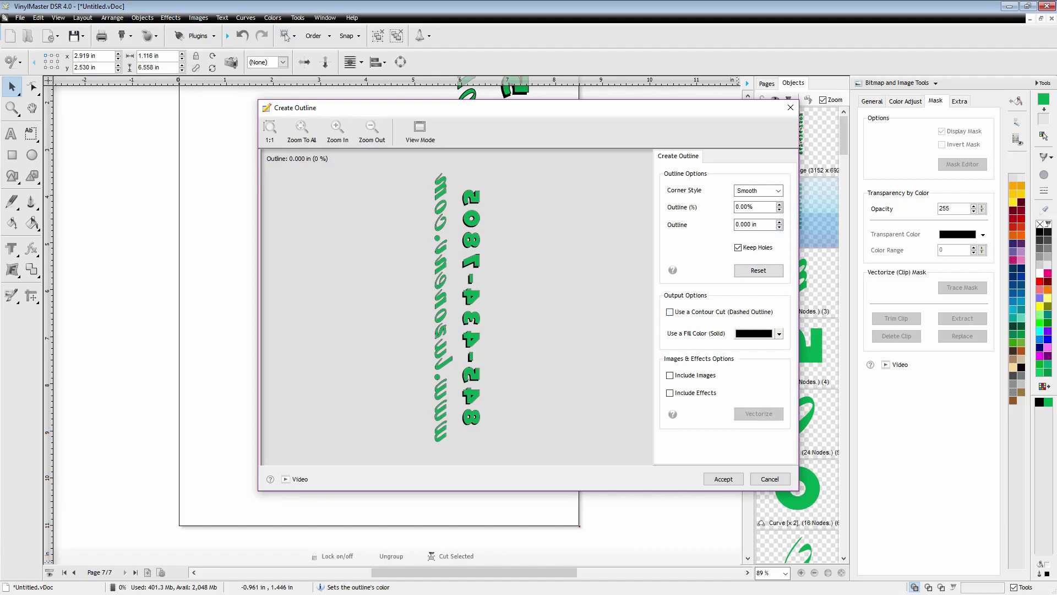
{"action": "left_click", "coordinate": [779, 204]}
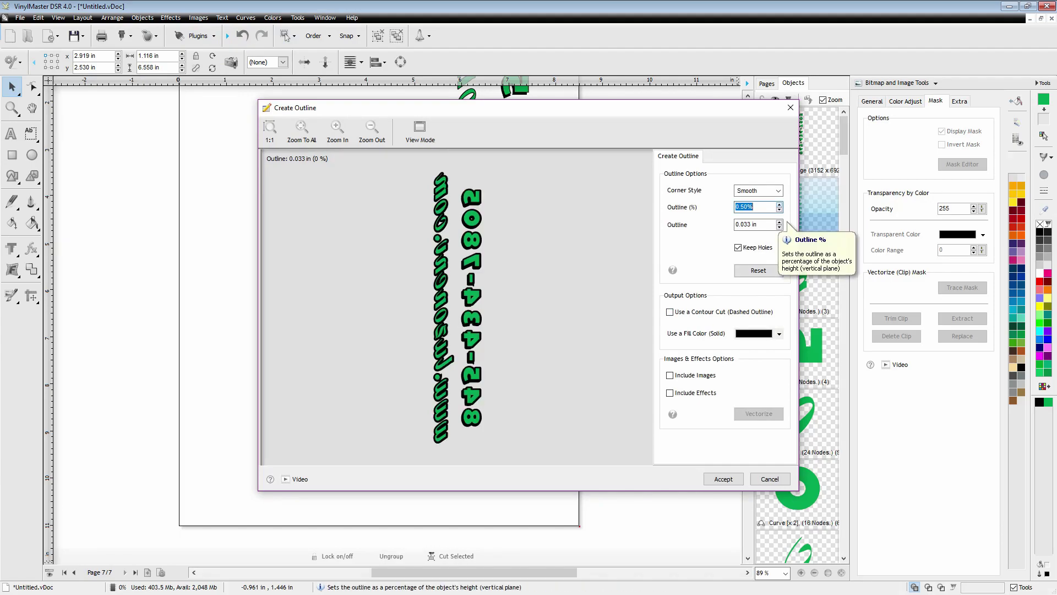
{"action": "left_click", "coordinate": [779, 204]}
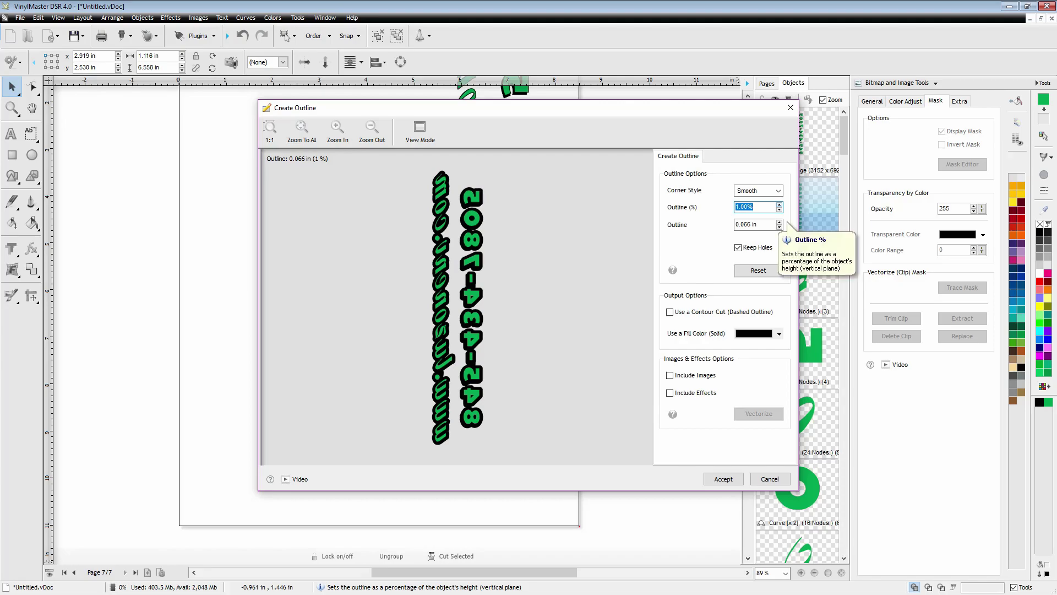
{"action": "left_click", "coordinate": [779, 209]}
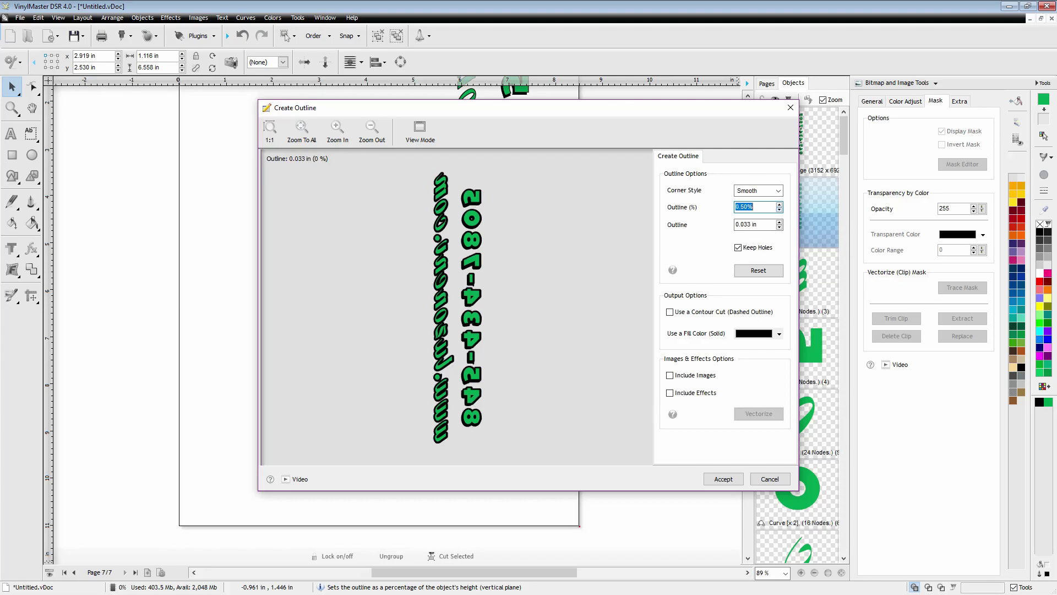
{"action": "key", "text": "BackSpace"}
{"action": "key", "text": "Return"}
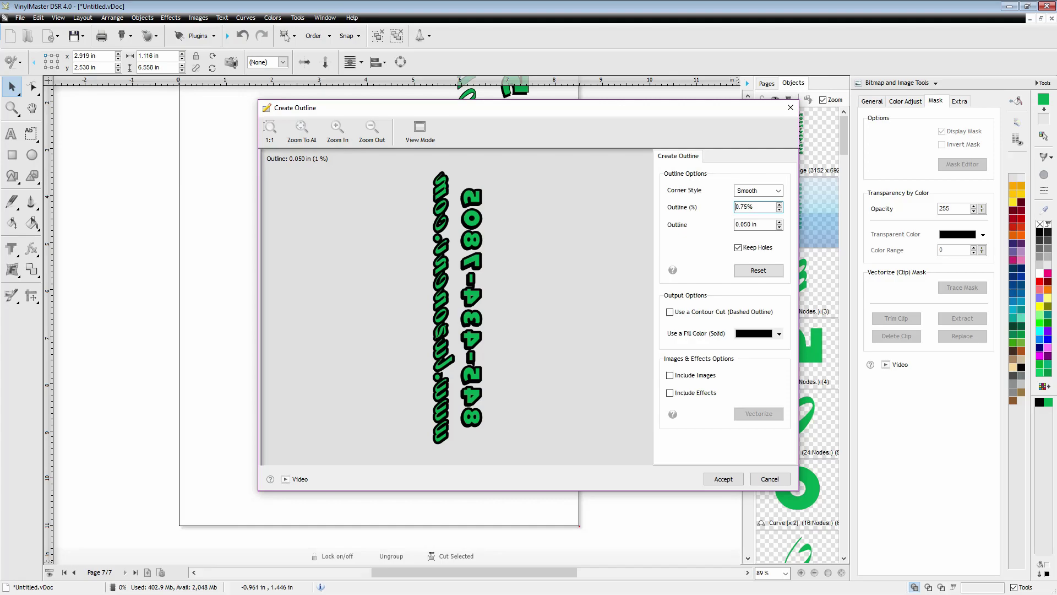
{"action": "left_click", "coordinate": [723, 479]}
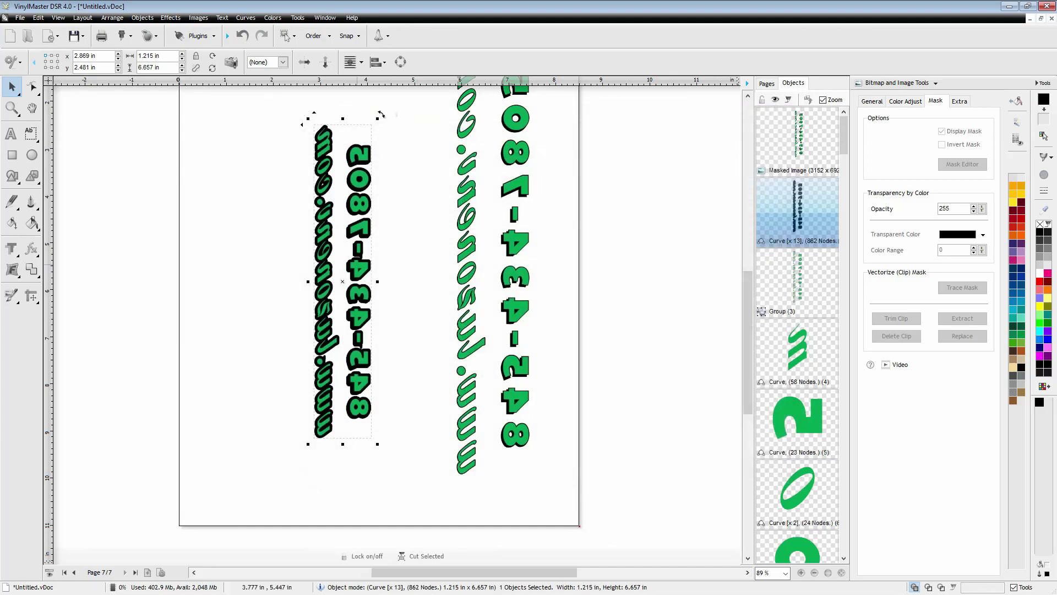
- Scale the vectorized lettering together with its black outline to about 1.71 × 9.37 in and reposition it on page 7
{"action": "left_click_drag", "start_coordinate": [335, 284], "coordinate": [364, 234]}
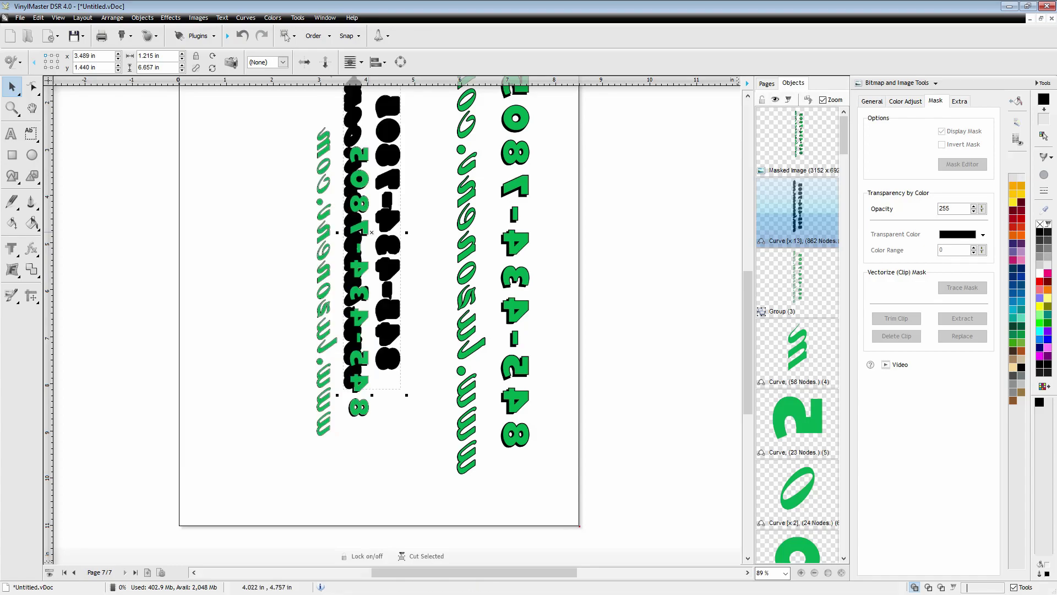
{"action": "key", "text": "ctrl+z"}
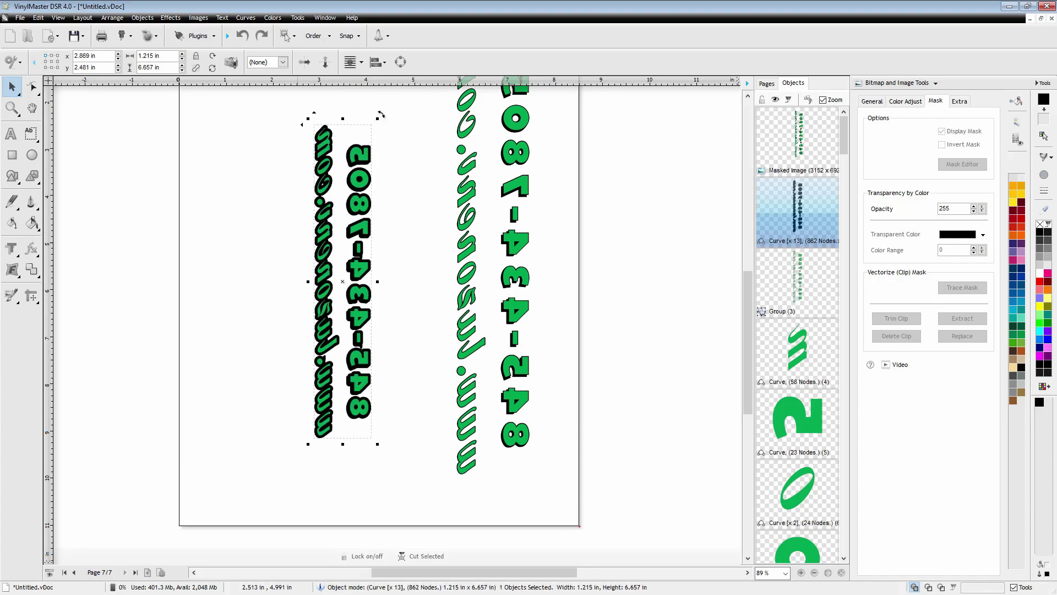
{"action": "scroll", "coordinate": [298, 244], "scroll_direction": "down", "scroll_amount": 3}
{"action": "left_click_drag", "start_coordinate": [279, 159], "coordinate": [399, 418]}
{"action": "left_click_drag", "start_coordinate": [390, 197], "coordinate": [396, 160]}
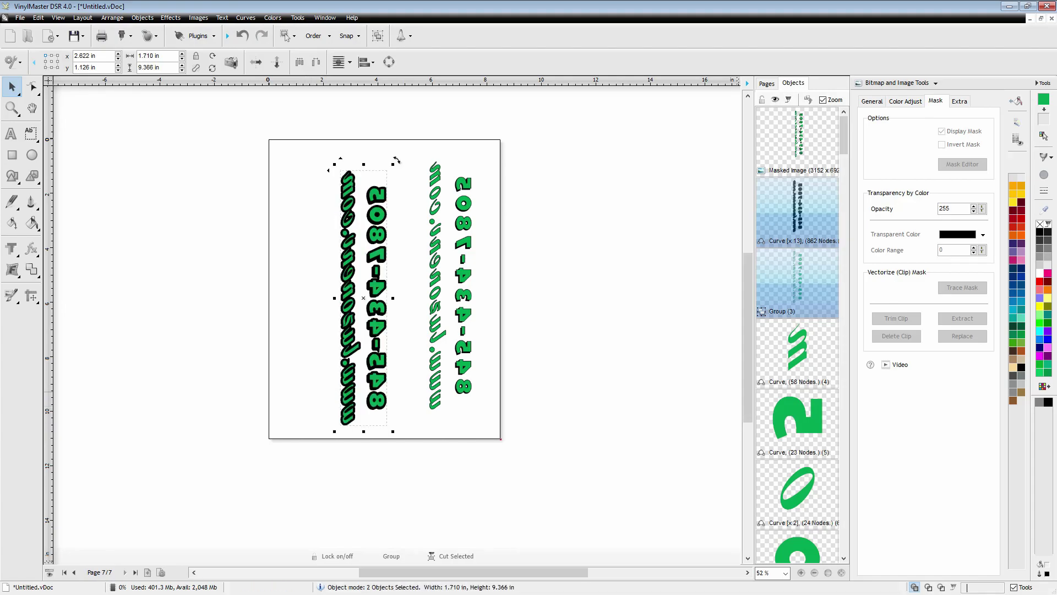
{"action": "left_click_drag", "start_coordinate": [361, 298], "coordinate": [379, 286]}
{"action": "scroll", "coordinate": [359, 309], "scroll_direction": "up", "scroll_amount": 4}
{"action": "scroll", "coordinate": [391, 318], "scroll_direction": "down", "scroll_amount": 3}
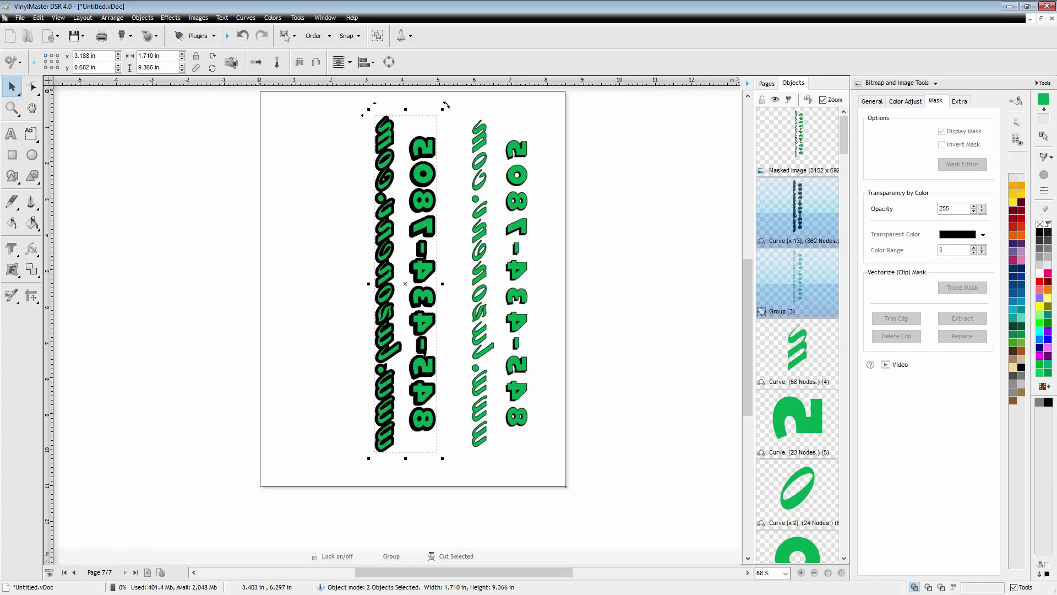
- Start a cut contour for the green vectorized lettering group alone, using Build Contours with Keep Holes enabled
{"action": "left_click", "coordinate": [209, 275]}
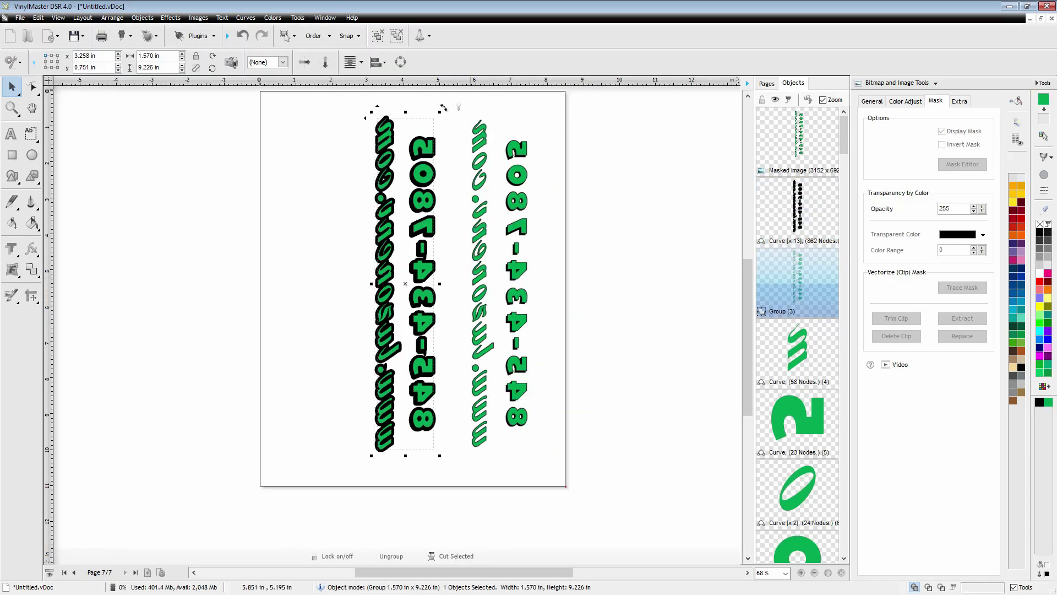
{"action": "left_click", "coordinate": [149, 36]}
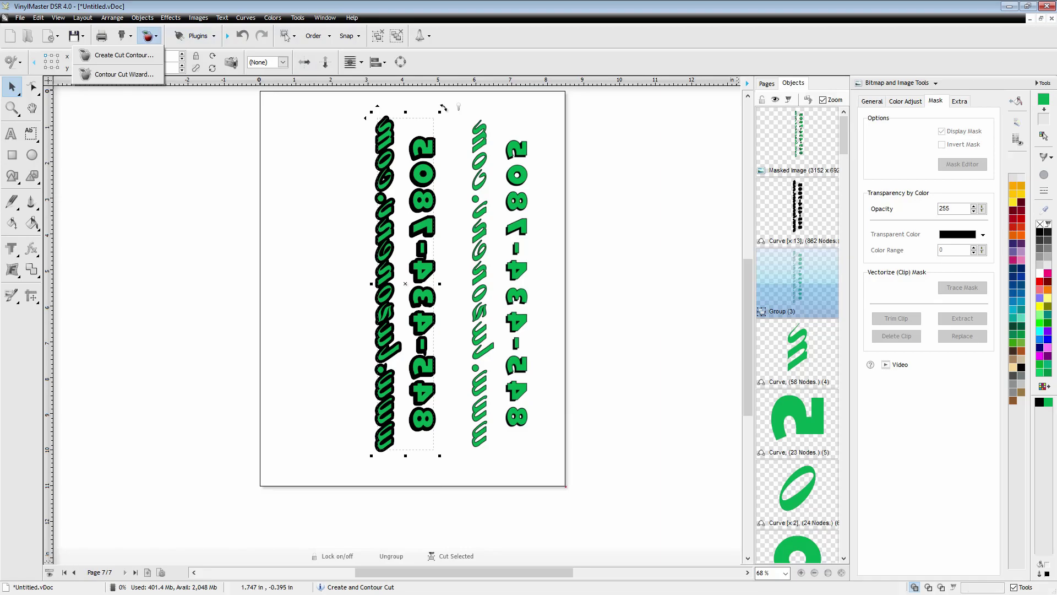
{"action": "left_click", "coordinate": [123, 55]}
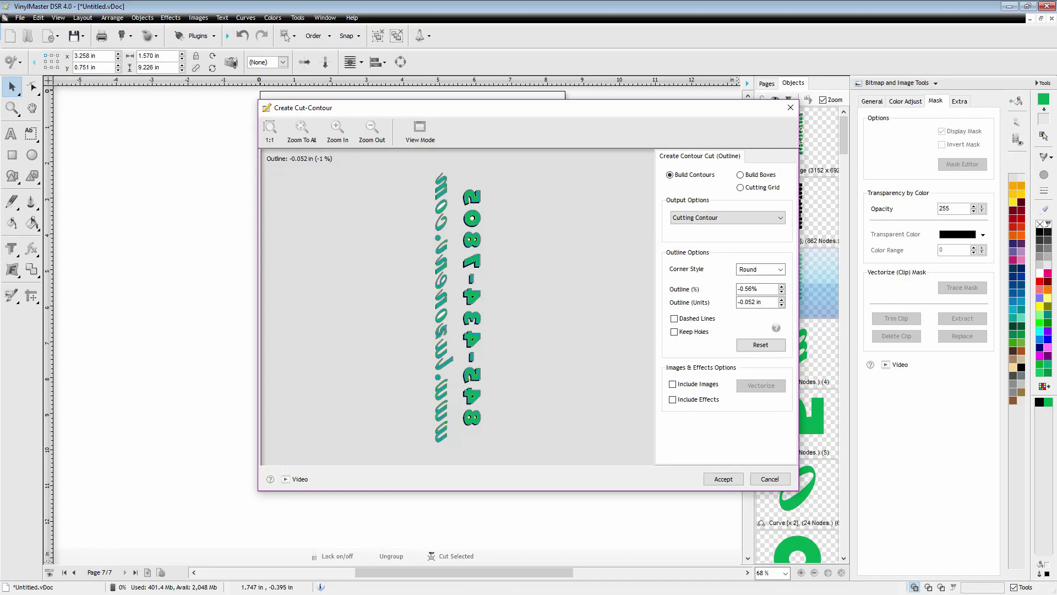
{"action": "left_click", "coordinate": [674, 331]}
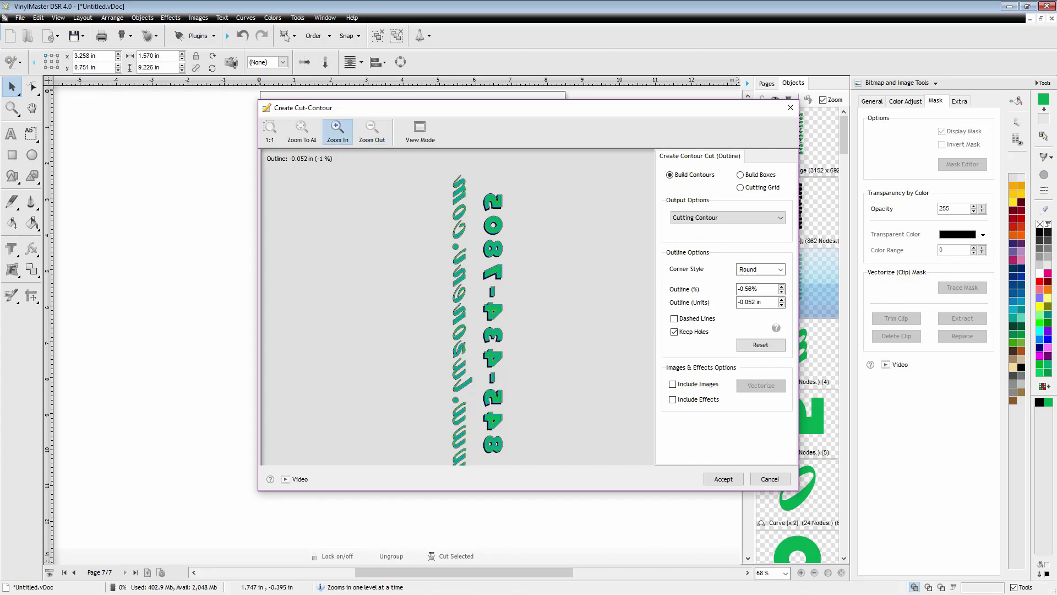
- Set the cut contour's outline offset to 0.00% and generate the cutting contour around the lettering
{"action": "left_click", "coordinate": [337, 131]}
{"action": "left_click", "coordinate": [337, 131]}
{"action": "left_click", "coordinate": [337, 131]}
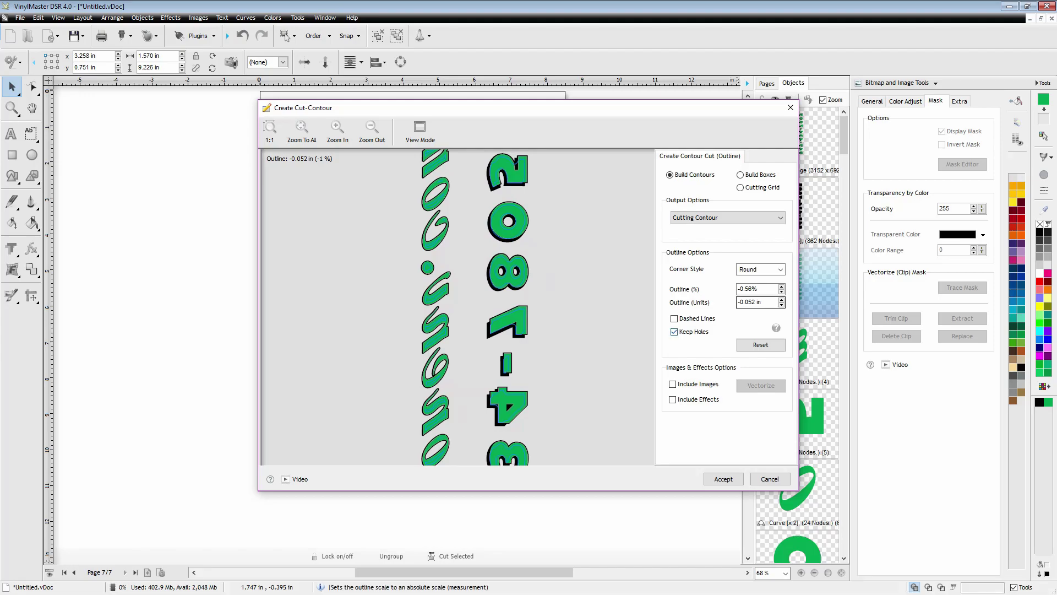
{"action": "double_click", "coordinate": [758, 288]}
{"action": "type", "text": "0"}
{"action": "key", "text": "Return"}
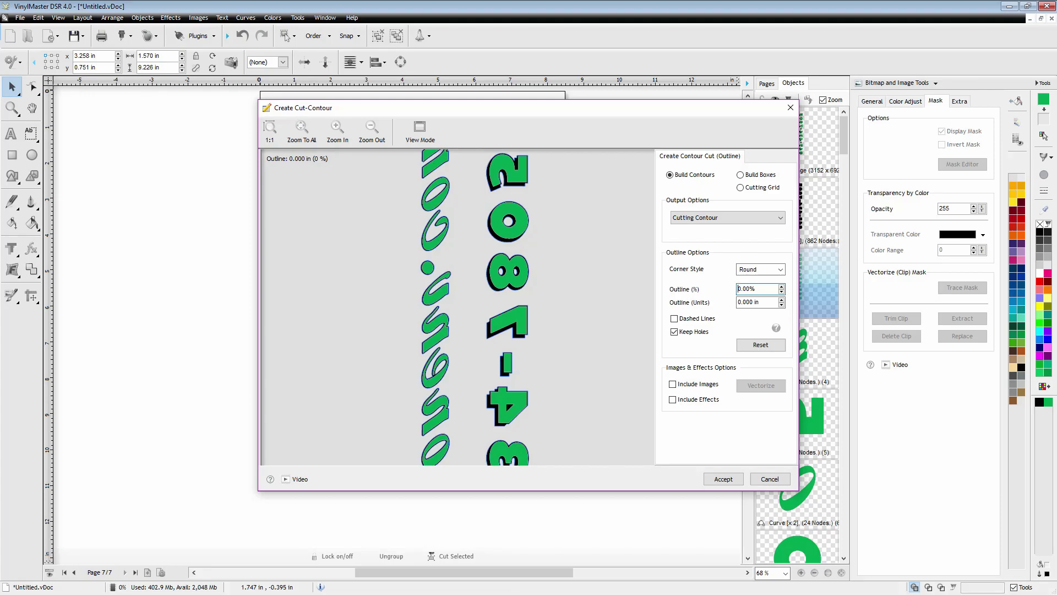
{"action": "scroll", "coordinate": [457, 307], "scroll_direction": "up", "scroll_amount": 2}
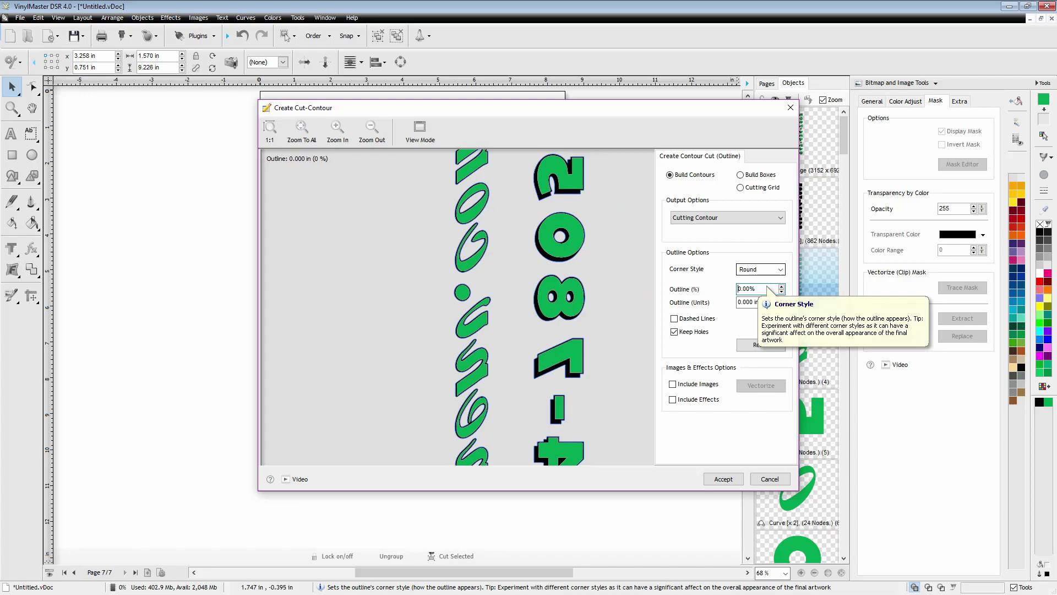
{"action": "left_click_drag", "start_coordinate": [490, 345], "coordinate": [553, 85]}
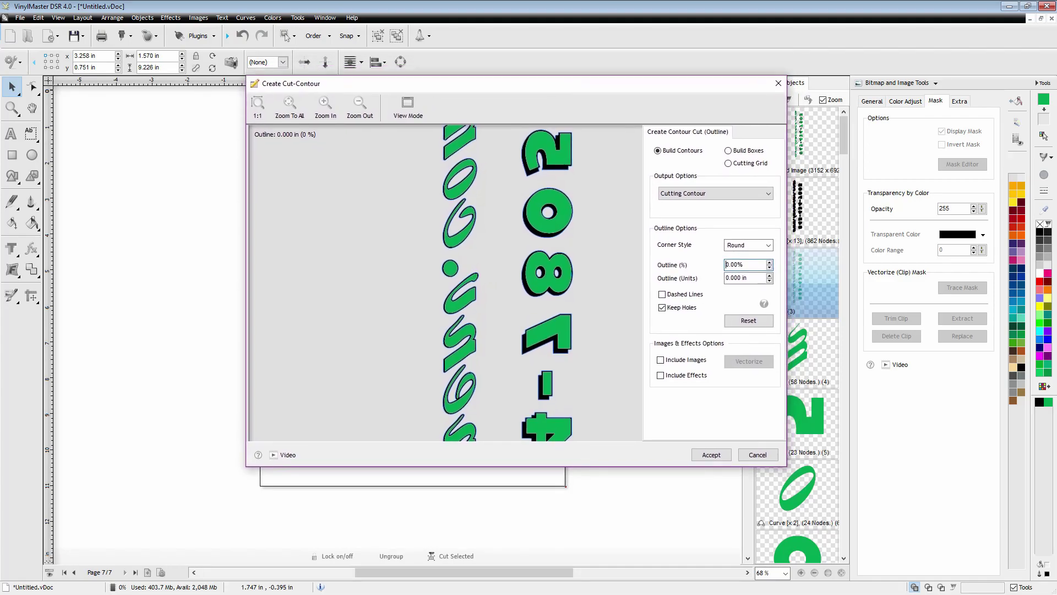
{"action": "left_click_drag", "start_coordinate": [739, 264], "coordinate": [734, 265]}
{"action": "key", "text": "Return"}
{"action": "key", "text": "Return"}
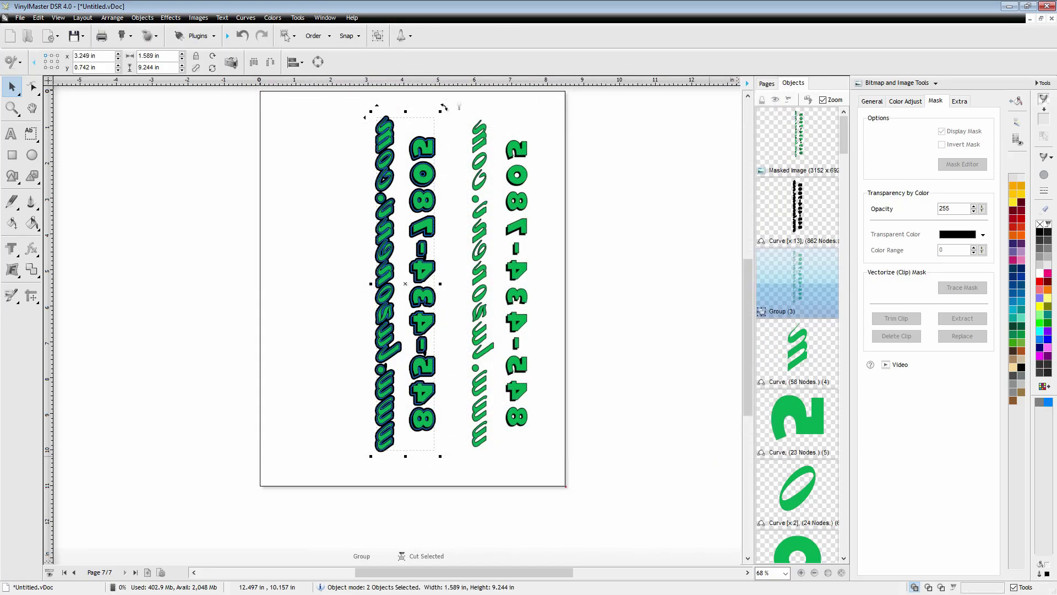
- Copy the lettering's cutting contour onto a new page 8, fill it with black, and return to page 7
{"action": "left_click_drag", "start_coordinate": [843, 134], "coordinate": [843, 534]}
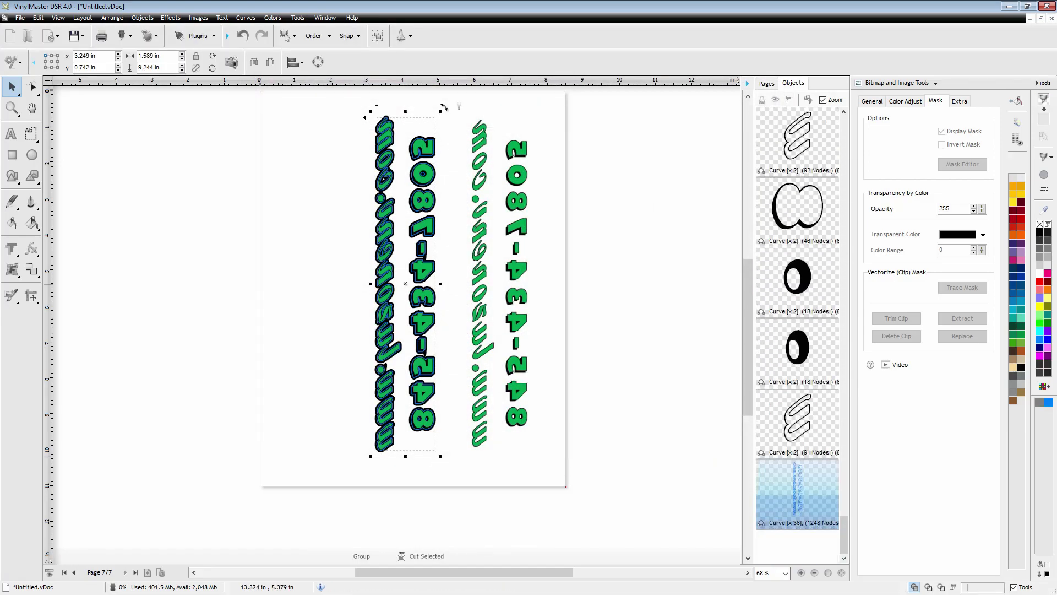
{"action": "left_click", "coordinate": [797, 494]}
{"action": "left_click", "coordinate": [797, 423]}
{"action": "left_click", "coordinate": [797, 494]}
{"action": "key", "text": "ctrl+c"}
{"action": "left_click", "coordinate": [148, 572]}
{"action": "key", "text": "ctrl+v"}
{"action": "left_click", "coordinate": [1040, 232]}
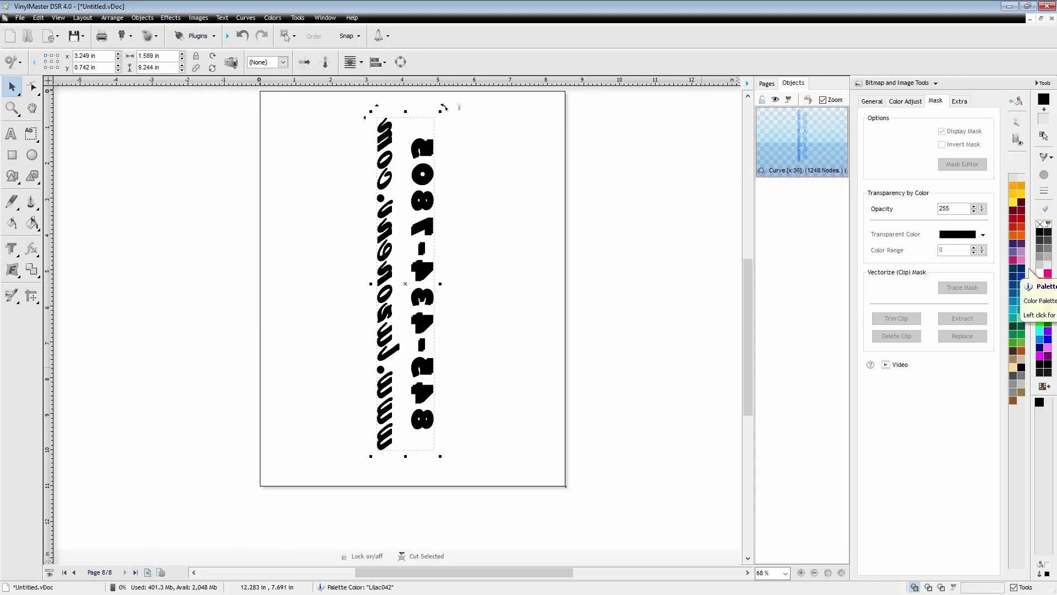
{"action": "left_click", "coordinate": [74, 572]}
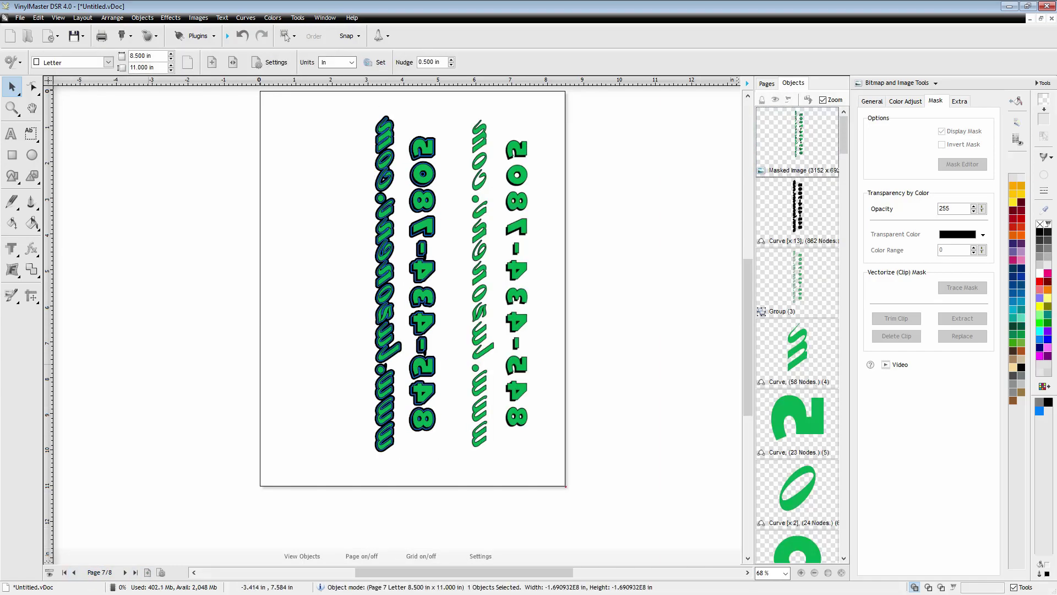